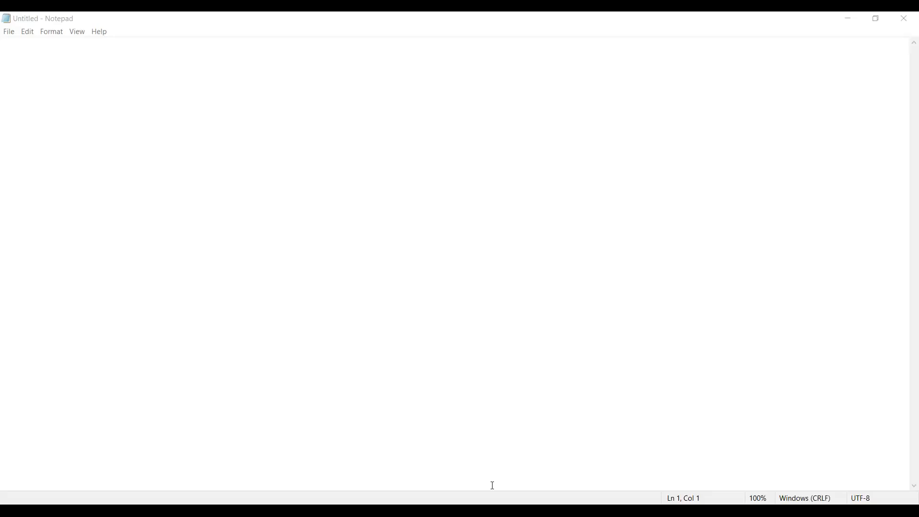
- Switch to Chrome and open the Azure portal home page in three of the empty tabs
click(296, 484)
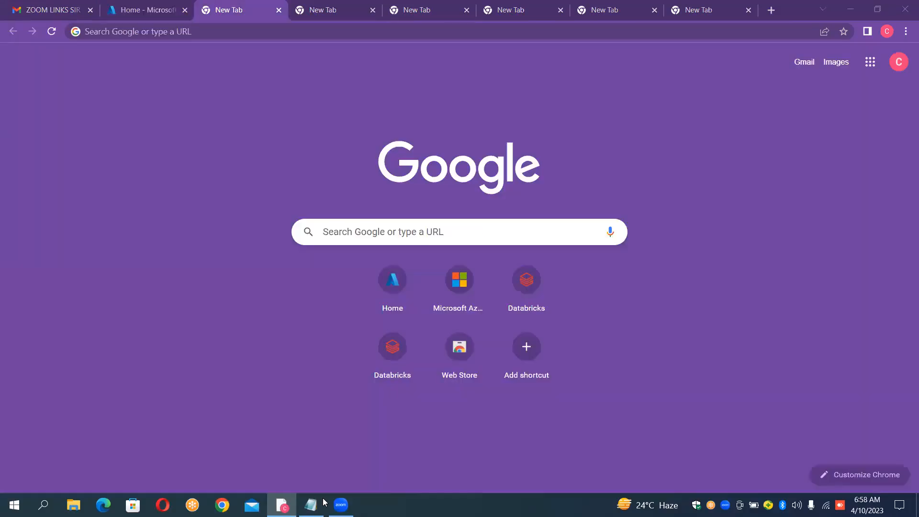
click(157, 10)
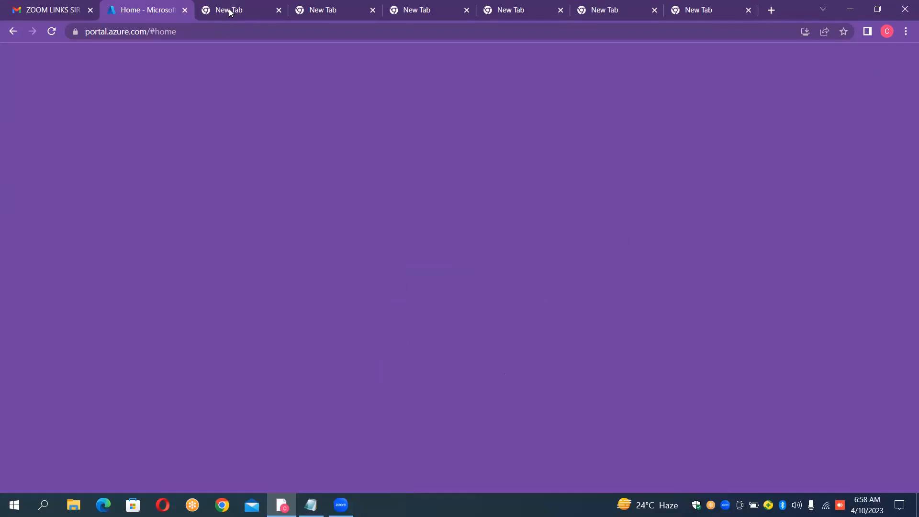
click(229, 9)
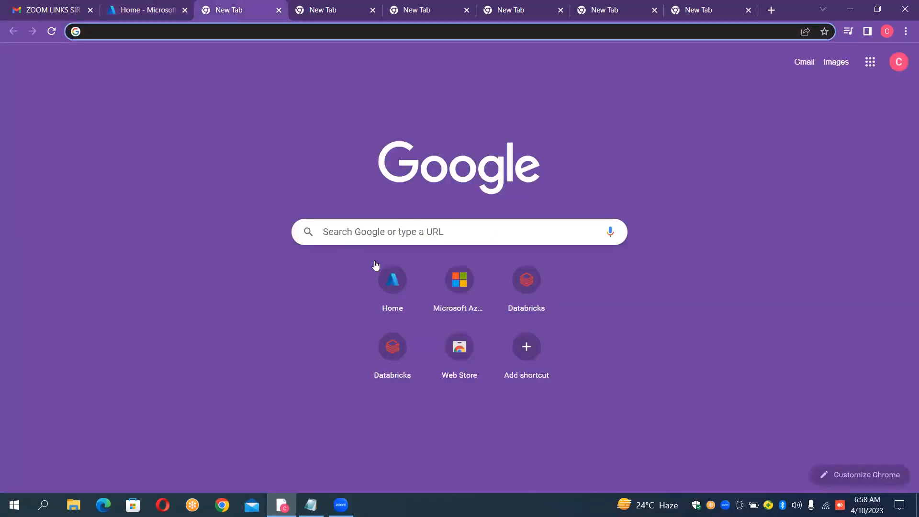
click(393, 280)
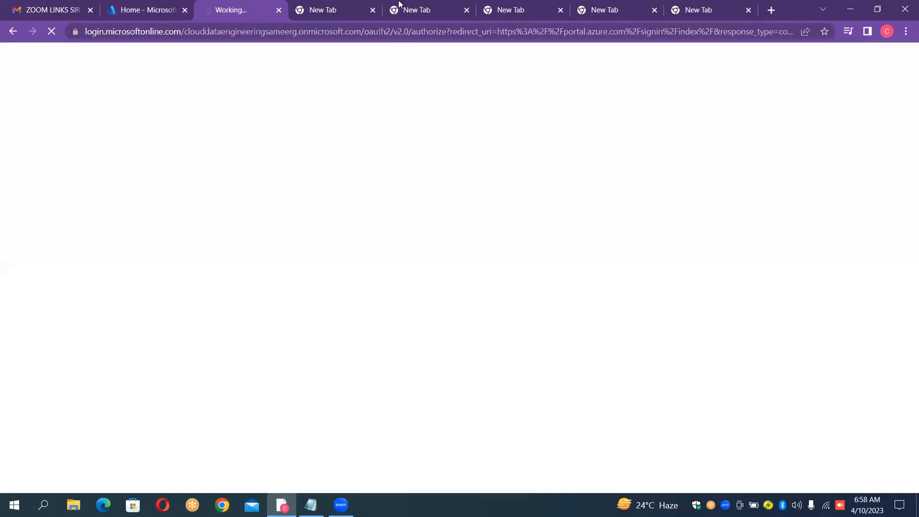
click(350, 8)
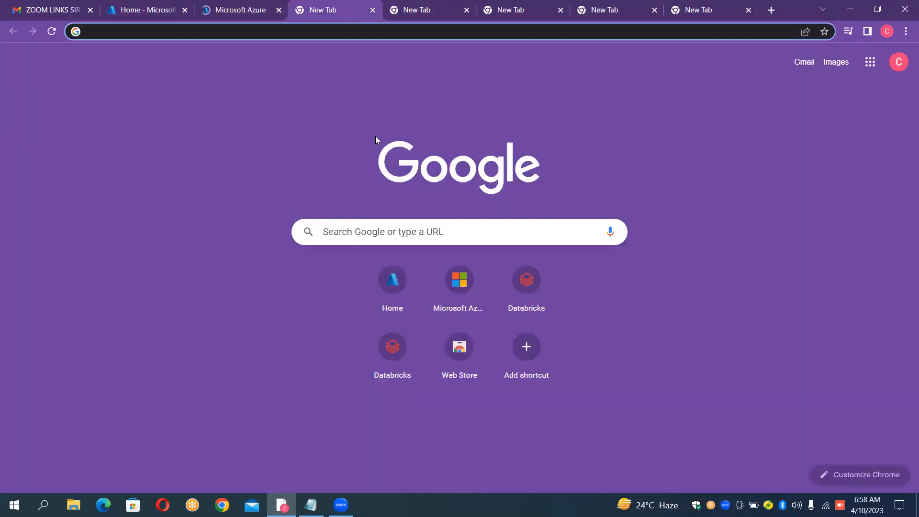
click(396, 281)
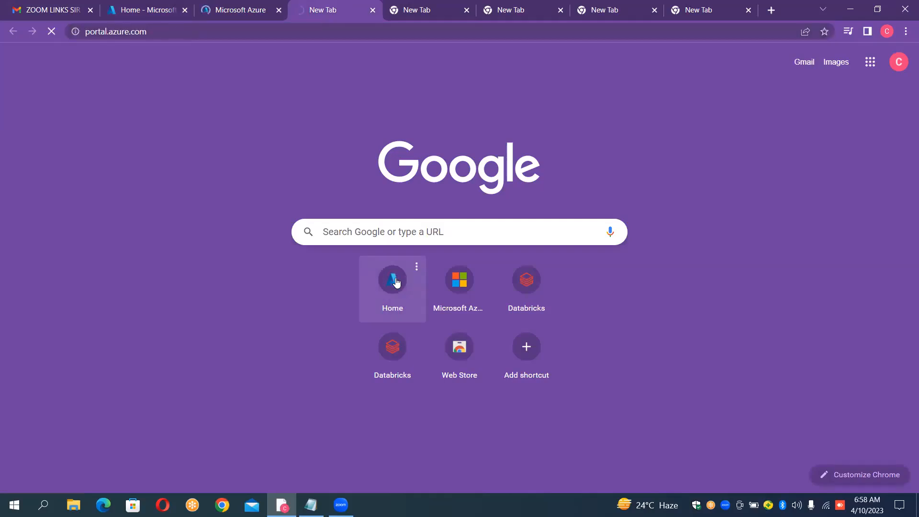
click(414, 7)
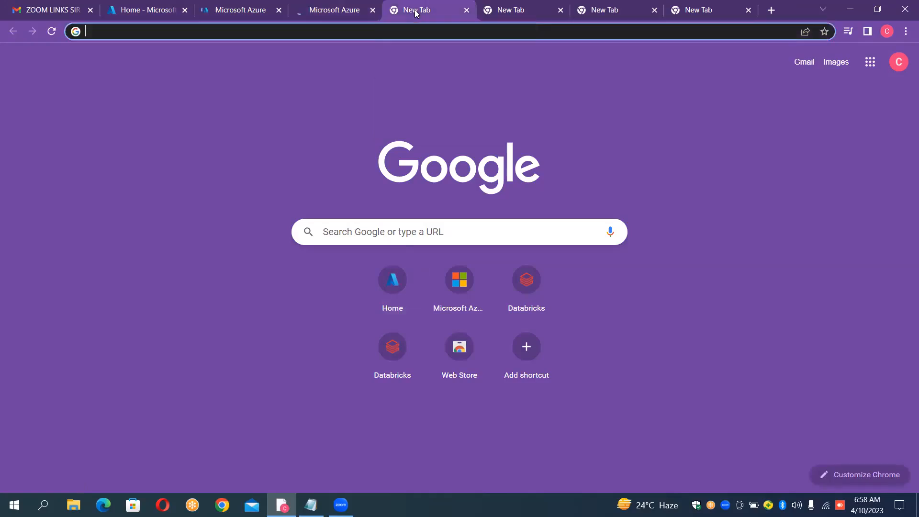
click(402, 287)
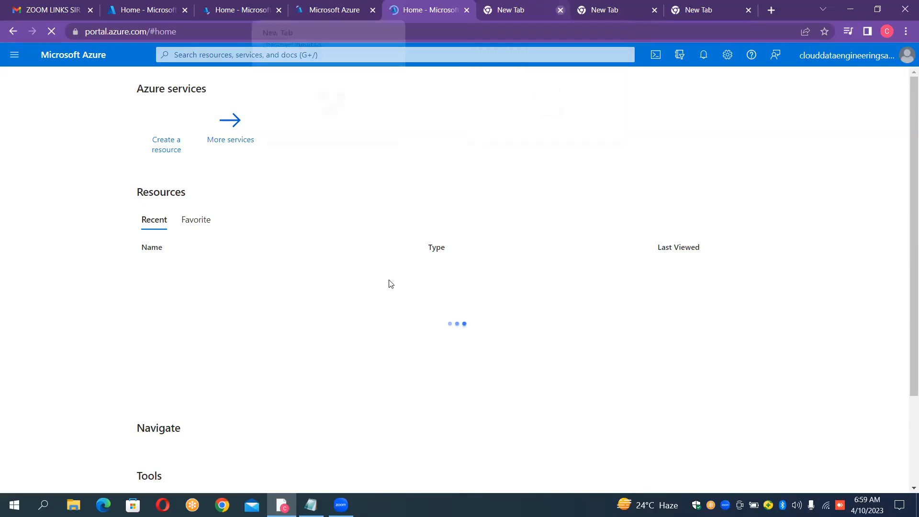
- Switch to Notepad and write the heading "Case Study :", followed after a blank line by "Title : Copy Files from Blob storage"
click(312, 505)
click(281, 505)
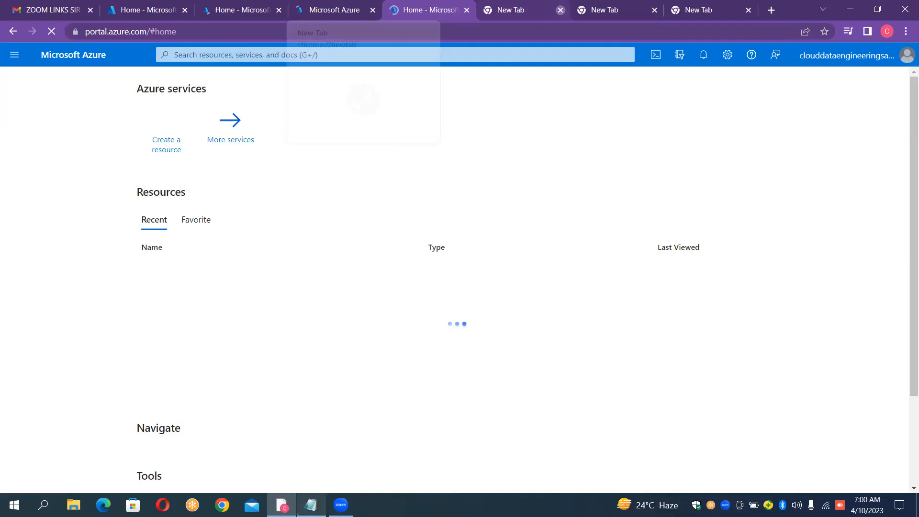
key(alt+Tab)
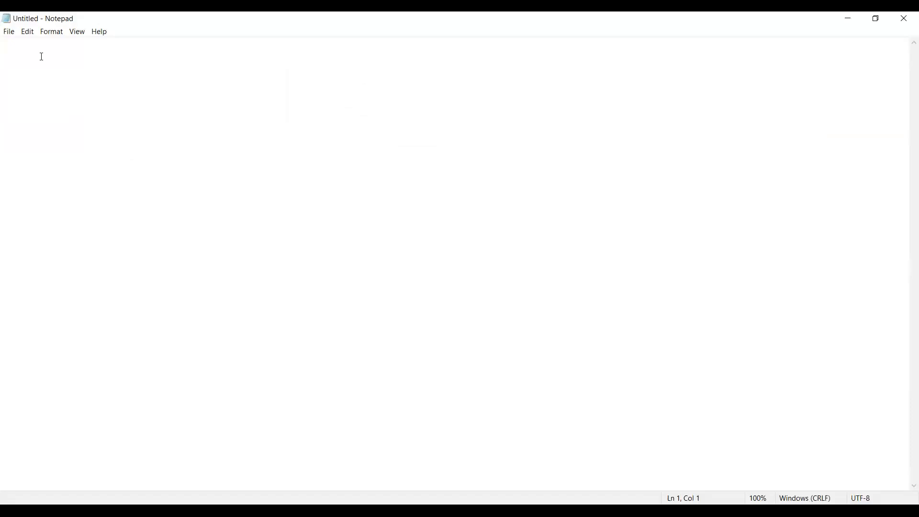
text(Case Study)
key(Return)
key(Return)
text(Title )
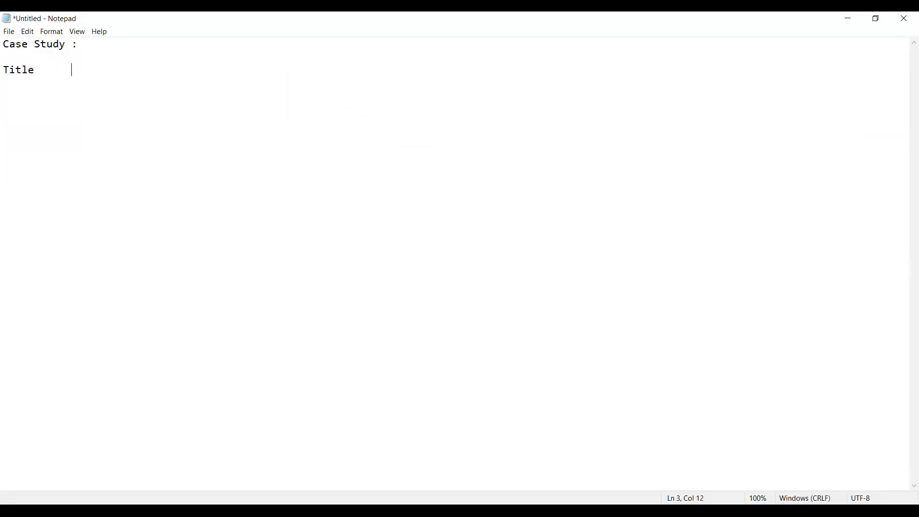
text(     : Copy Files from Blob storage)
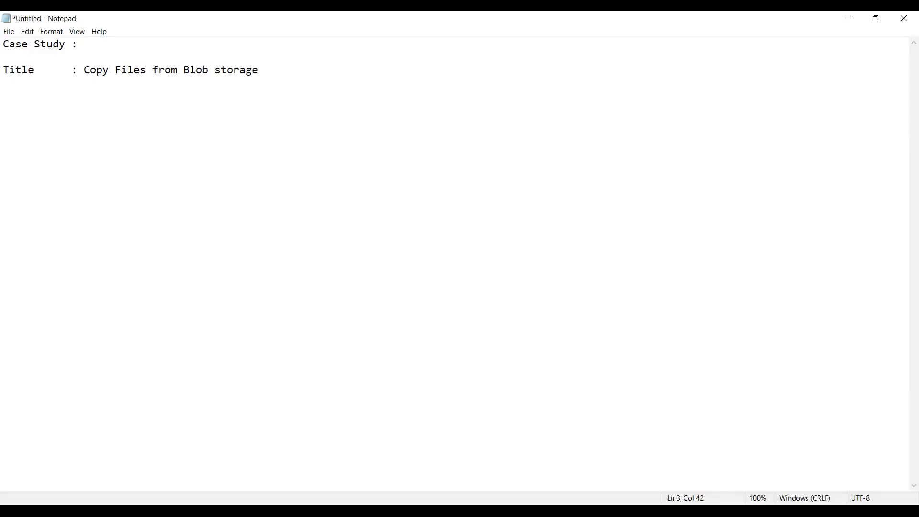
- Capitalize the words "Storage" and "From" in the title line
key(Left)
key(Left)
key(Left)
key(shift+Left)
text(S)
key(Left)
key(Left)
key(Left)
key(Left)
key(Left)
key(Left)
key(Left)
key(Left)
key(Left)
key(Left)
key(Left)
key(Left)
key(Left)
key(shift+Left)
text(F)
- Extend the title with "to Blob Storage"
key(Right)
key(Right)
key(Right)
key(Right)
text(tp)
key(BackSpace)
text(o Blob Storage )
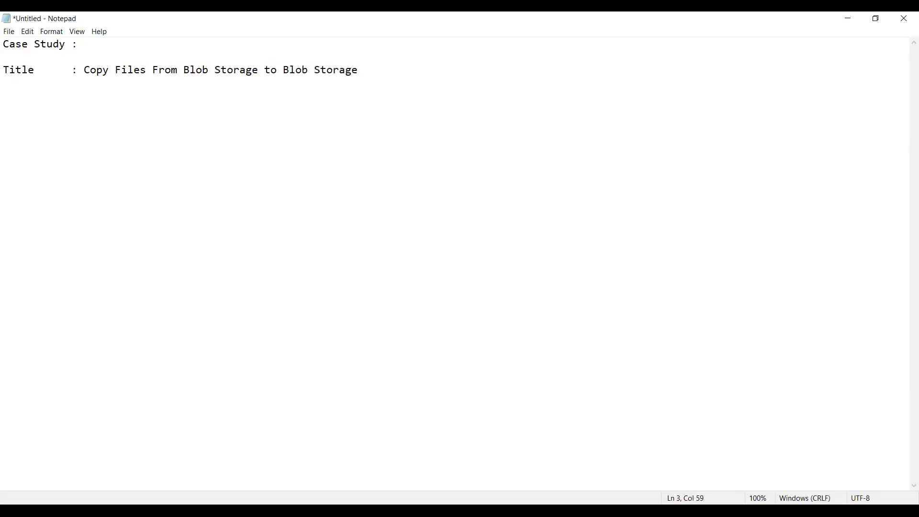
- Append "Uisng Container" to the title, with only the initial letter of each word capitalized
text(Uisng COntainer)
key(Left)
key(Left)
key(Left)
key(Left)
key(Left)
key(Left)
key(Left)
key(shift+Left)
text(o)
key(Right)
key(Right)
key(Right)
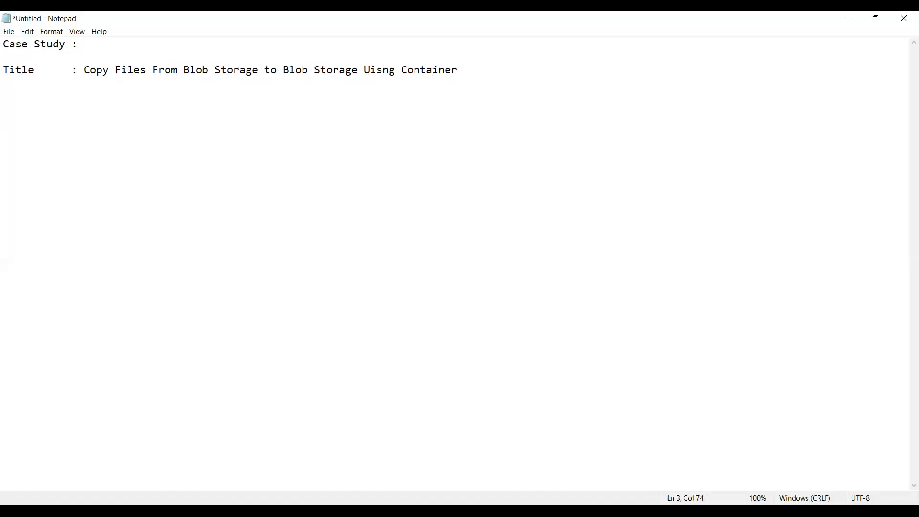
- Add the word "Parameterization" to the end of the title
text(P)
text(ra)
key(BackSpace)
text(ara)
key(BackSpace)
key(BackSpace)
key(BackSpace)
key(BackSpace)
text(arameterization)
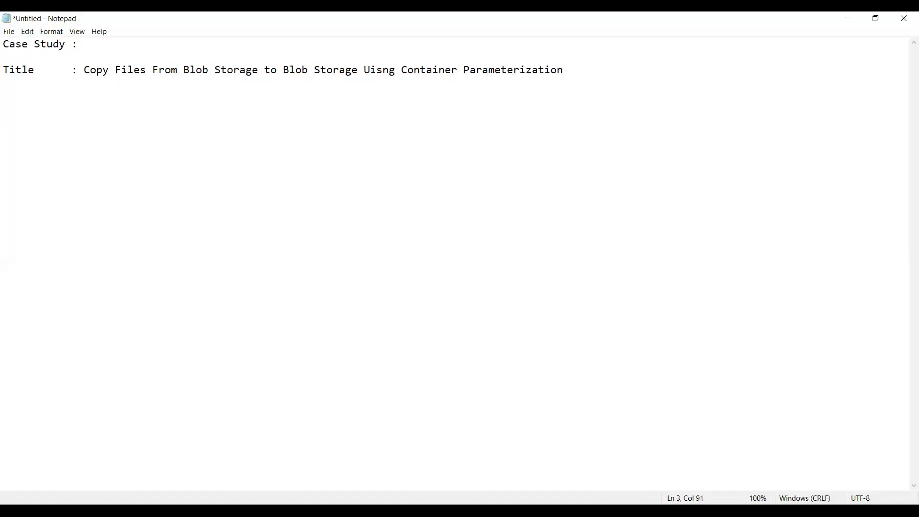
- Underline the full title with a row of dashes and insert "Azure" before both mentions of Blob Storage
key(Return)
text(-----------------------------------------------------------------------------)
click(185, 70)
text(Azure)
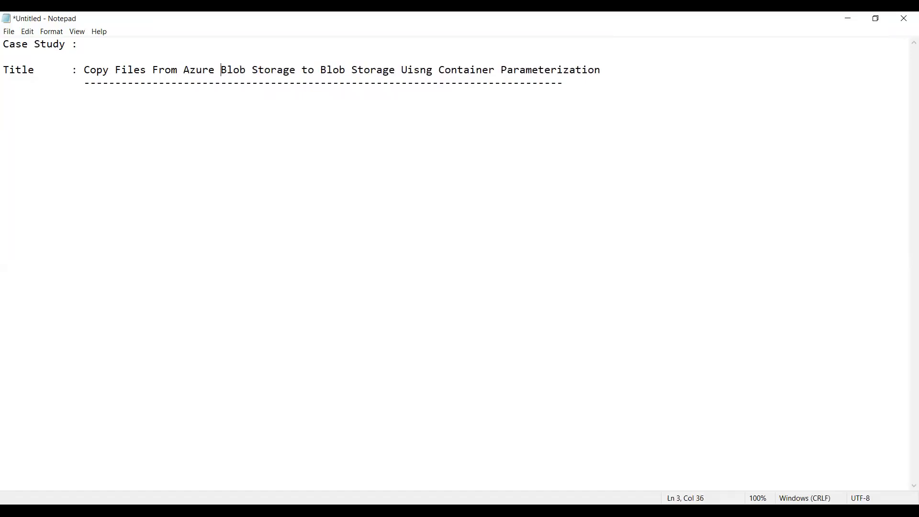
click(324, 68)
text(Azure)
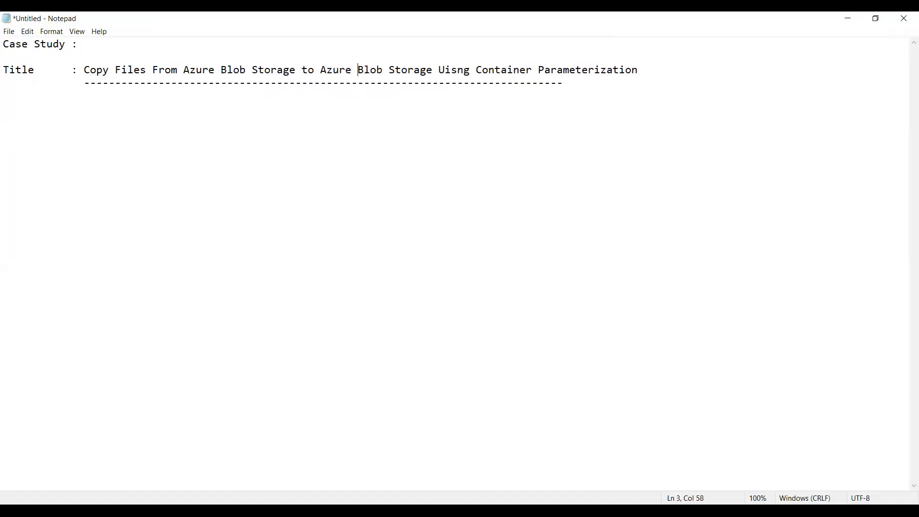
click(565, 83)
text(------------)
- Add a "Specifications:" heading underlined with dashes below the title, with a line starting "Source" beneath it
key(Return)
key(Return)
text(Source)
key(Up)
text(SpecificationsL)
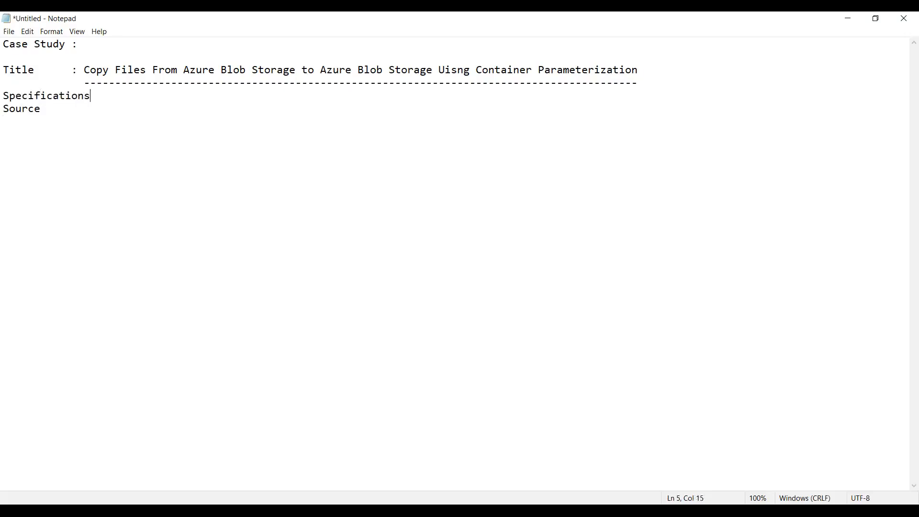
key(BackSpace)
text(:)
key(Return)
text(----------------)
key(BackSpace)
key(BackSpace)
key(Return)
- Complete the source line as "Source Data Storage : Azure Blob Storage"
key(End)
text(Data St)
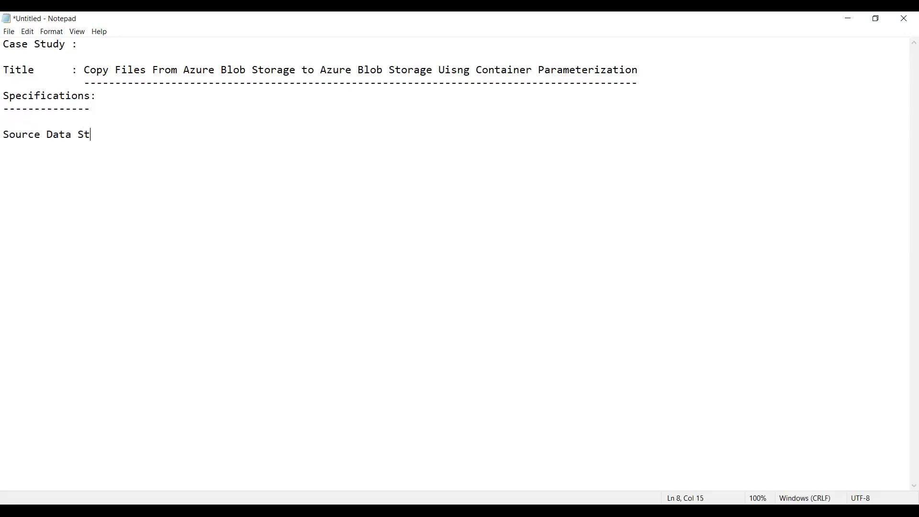
text(orage)
text(: Azure Blob )
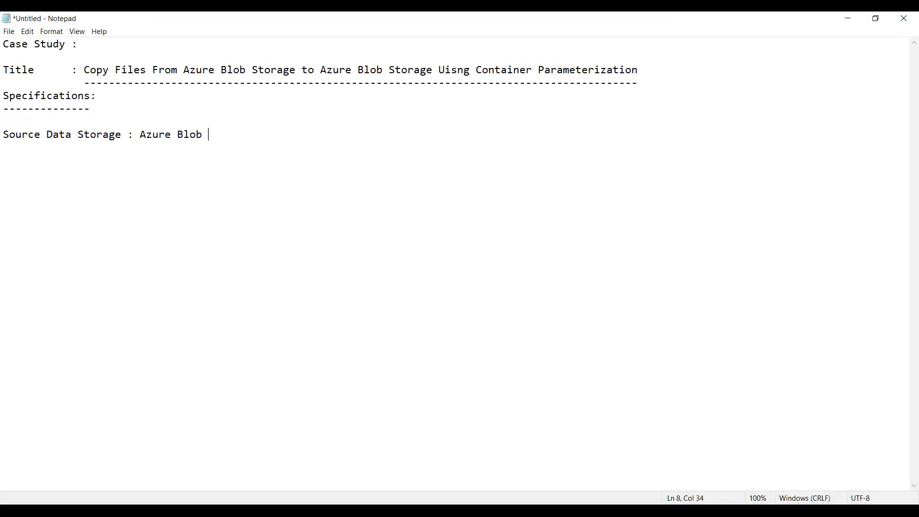
text(Storage)
- Add an indented "Containers:" entry below the source storage line, listing Input1 and Input2 on separate aligned lines
key(Return)
key(Return)
text(Con)
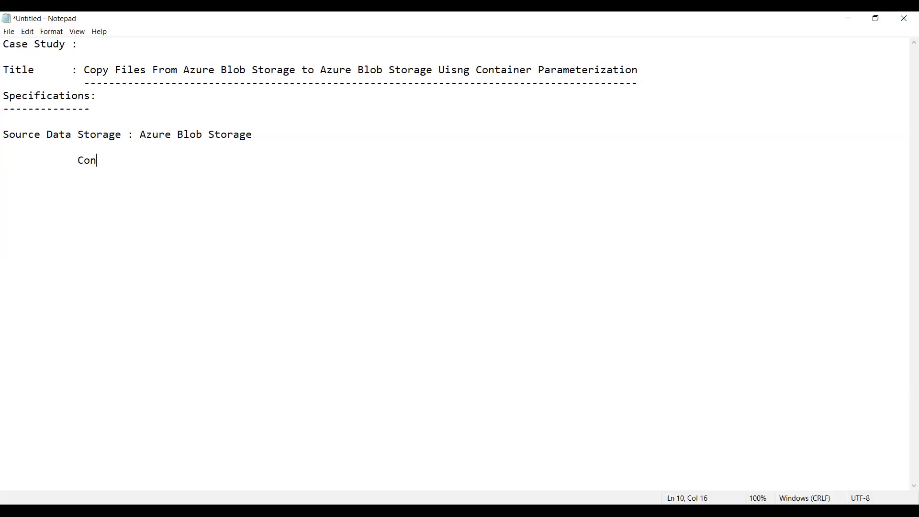
text(tainer)
key(Left)
key(Left)
key(Left)
key(Left)
key(Left)
key(Left)
key(Left)
key(BackSpace)
key(Right)
key(Right)
key(Right)
key(Right)
key(Left)
key(Left)
key(Left)
key(BackSpace)
key(Right)
text(s: Inpuy)
key(BackSpace)
text(t1)
key(Return)
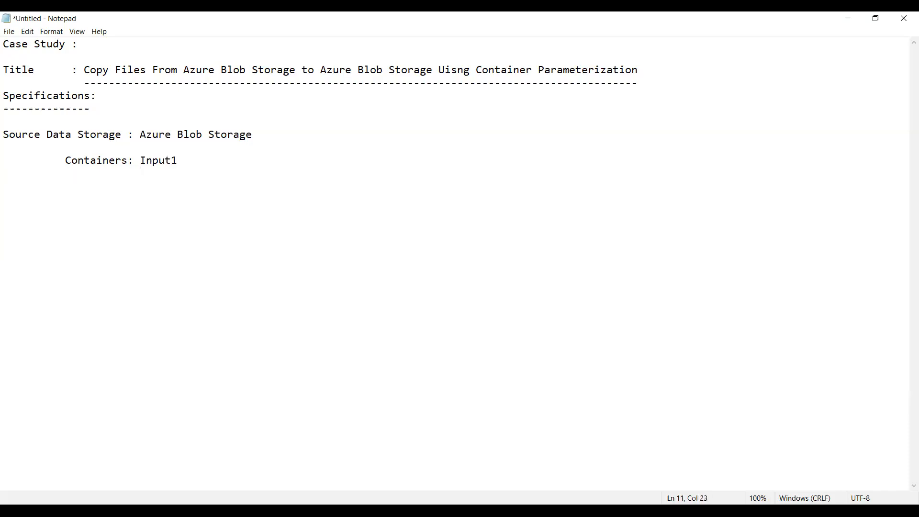
text(Input2)
- Add the line "Sink Data Storage : Azure Blob Storage" below the source containers, leaving a blank line between
key(Return)
key(Return)
text(Sink Data STorage)
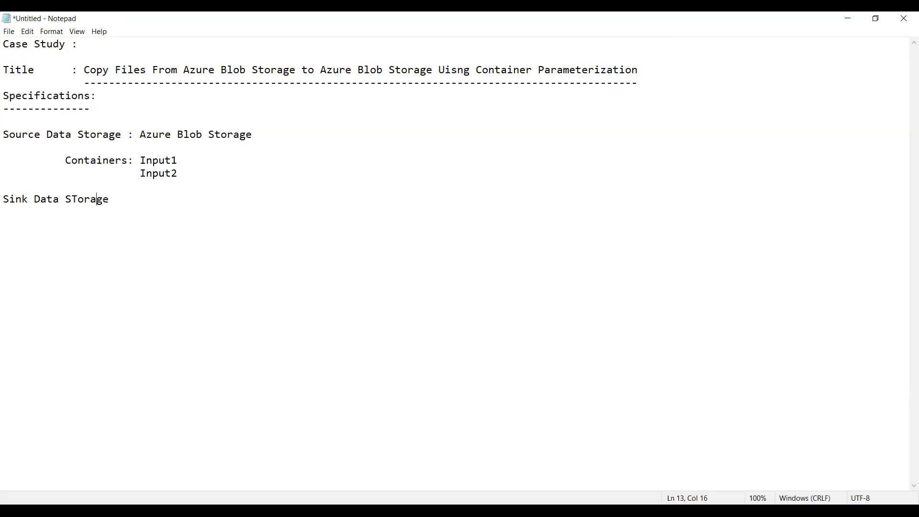
key(shift+Left)
text(torage   : Azure Blob STorage)
key(Left)
key(Left)
key(shift+Left)
text(t)
key(Right)
key(Right)
key(Right)
key(Right)
- Add an indented "Containers:" entry below the sink storage line, listing Output1 and Output2 on separate aligned lines
key(Return)
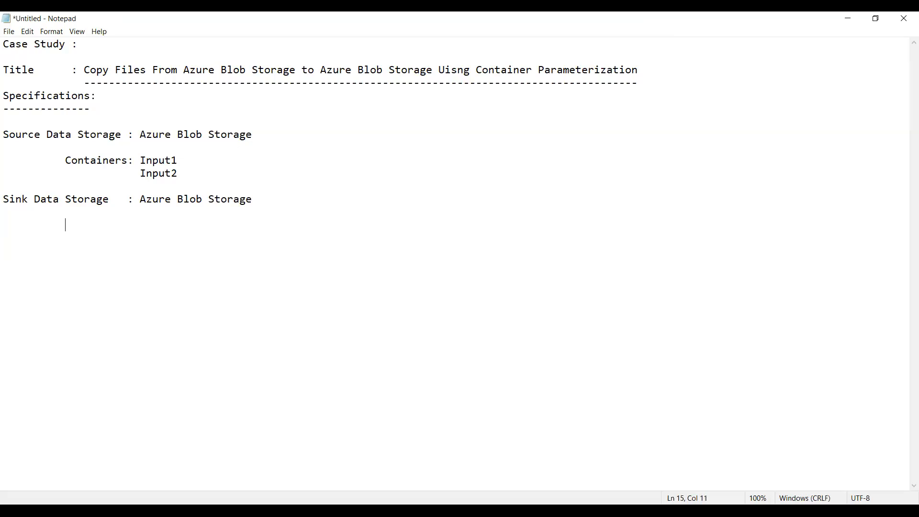
text(Containers)
text(: Output1)
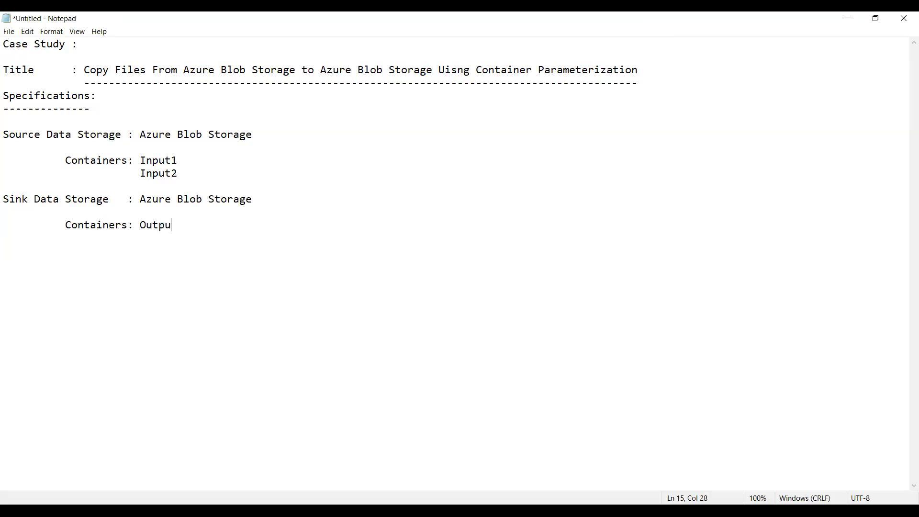
key(Return)
text(Output2)
- Add a long dashed separator line below the sink containers, leaving one blank line between
key(Return)
key(Return)
text(----------------------------------------------)
key(BackSpace)
key(BackSpace)
- Add a long dashed separator on the blank line directly above the source data storage line
key(Up)
key(Up)
key(Up)
key(Up)
key(Up)
key(Up)
key(Up)
key(Up)
key(Up)
key(Up)
key(Up)
text(-------------------------------------------)
- Below the lower separator, leave a blank line and add "Note : Every Container is uploaded with blob's-->Files"
key(Down)
key(Down)
key(Down)
key(Down)
key(Down)
key(Home)
key(Right)
key(Right)
key(Right)
key(Right)
key(Right)
key(Right)
key(Right)
key(Right)
key(Right)
key(Right)
key(Right)
key(Right)
key(Right)
key(Right)
key(Right)
key(Right)
key(Right)
key(Right)
key(Right)
key(Right)
key(Return)
key(Return)
text(Note)
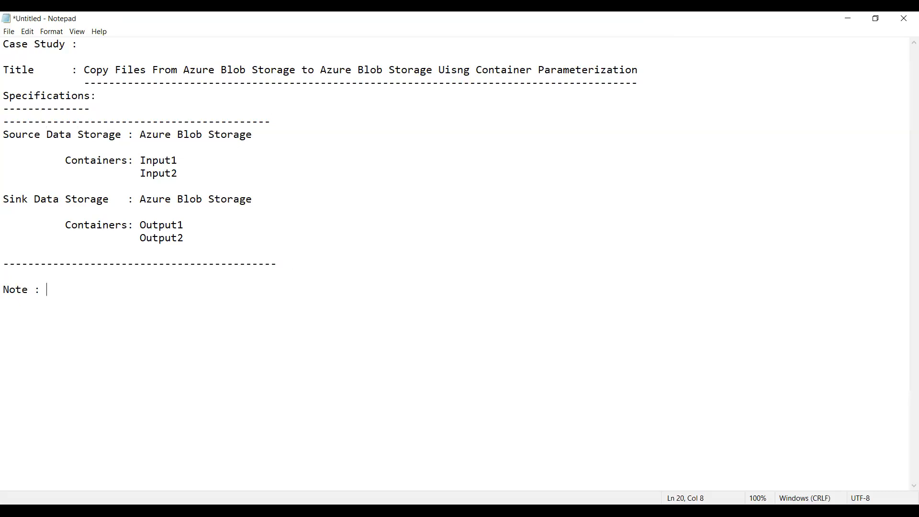
text(: Every Container is )
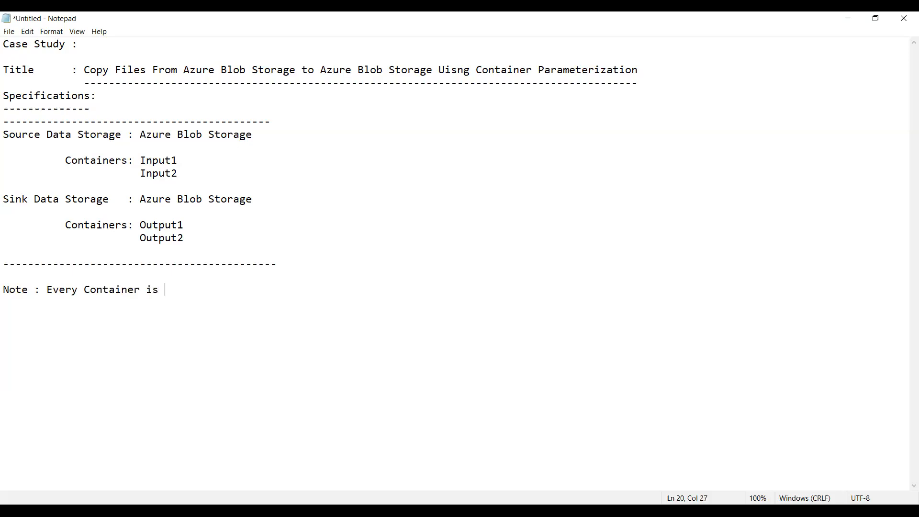
text(uploaded with blob's)
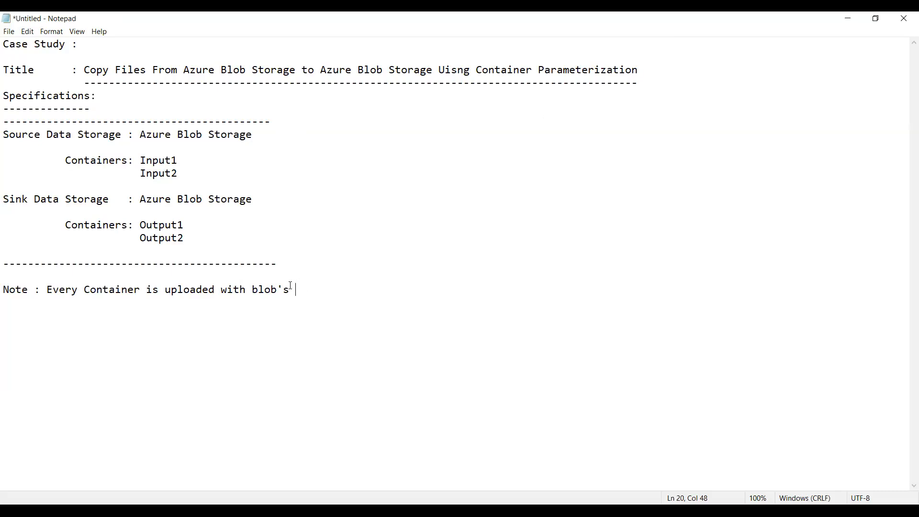
text(-->Files)
key(alt+Tab)
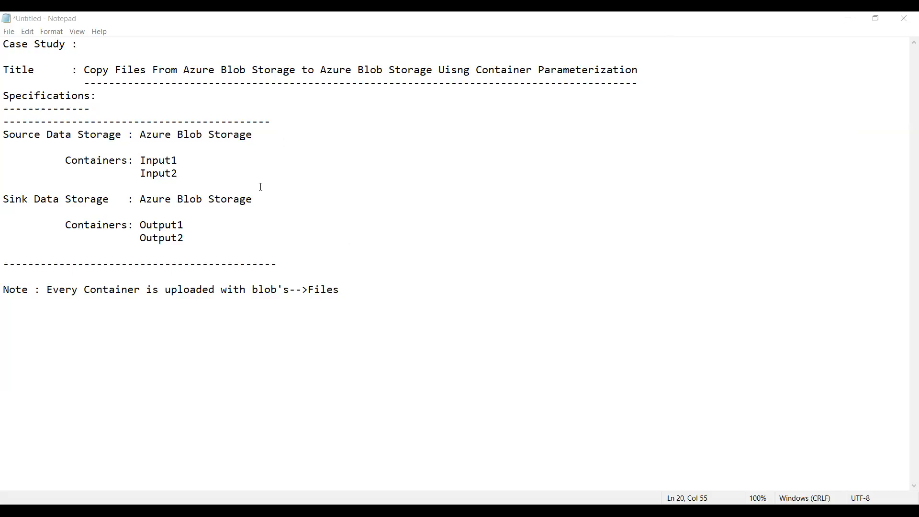
- Insert a blank line between Input1 and Input2, and another between Output1 and Output2
click(200, 168)
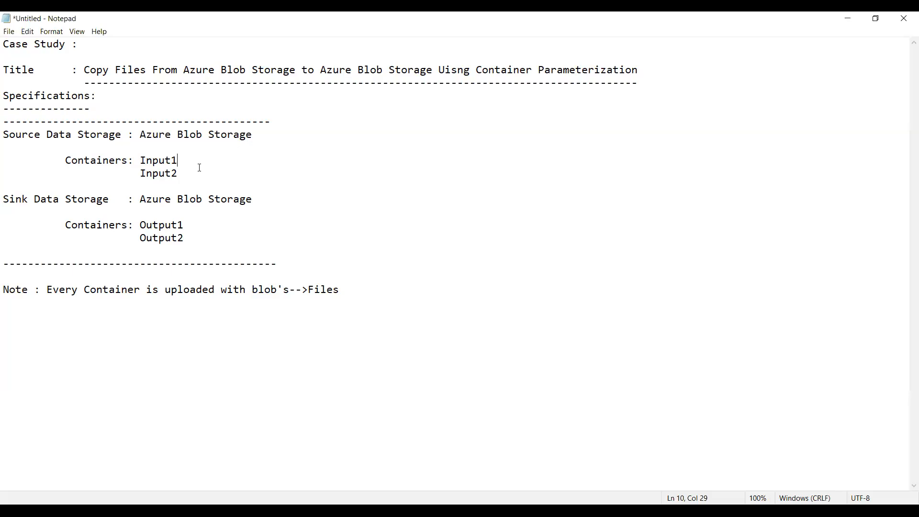
key(Return)
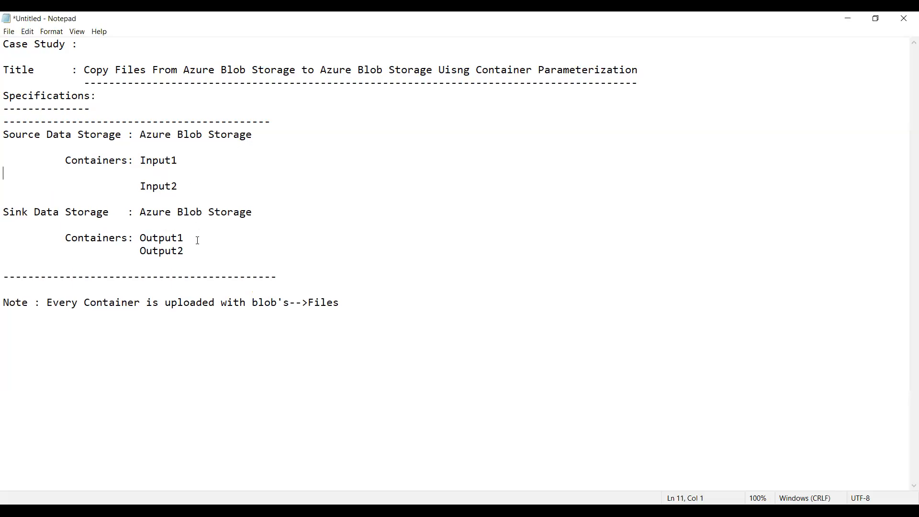
click(204, 238)
key(Return)
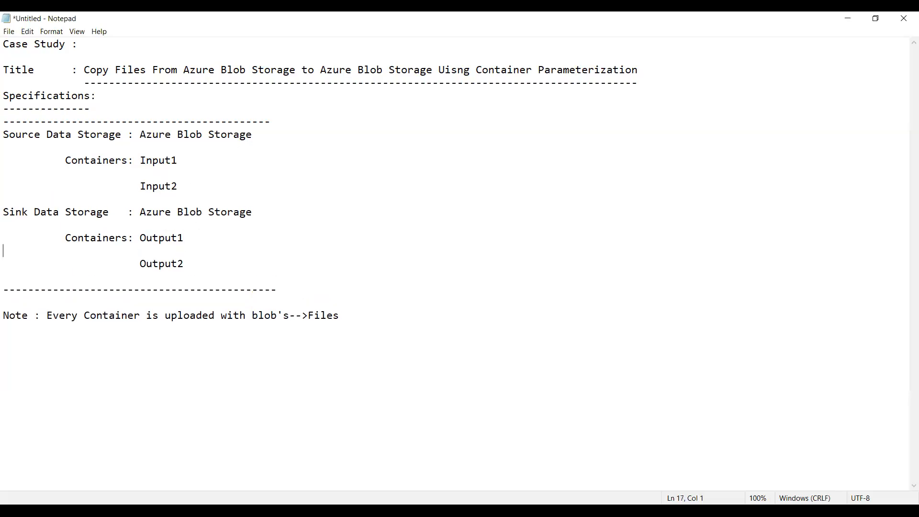
click(158, 160)
- Switch to the Azure portal in the browser and open the form for creating a resource group
key(alt+Tab)
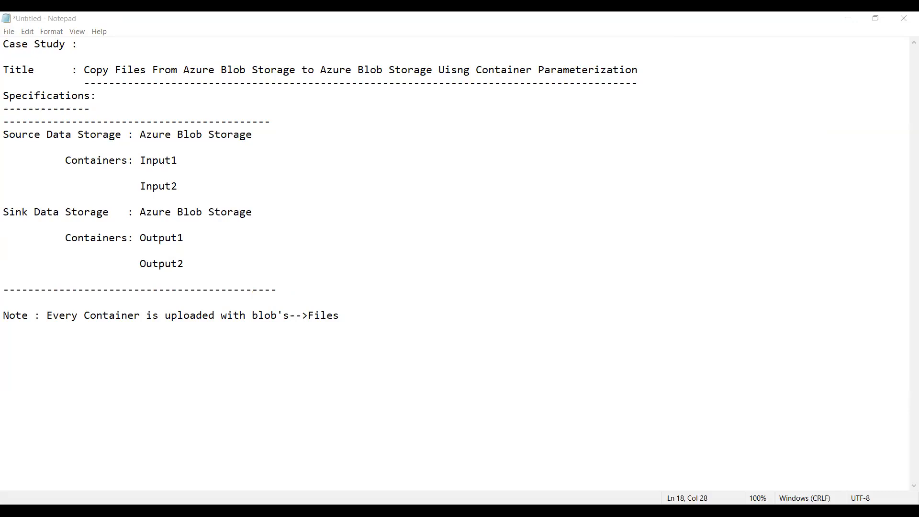
key(alt+Tab)
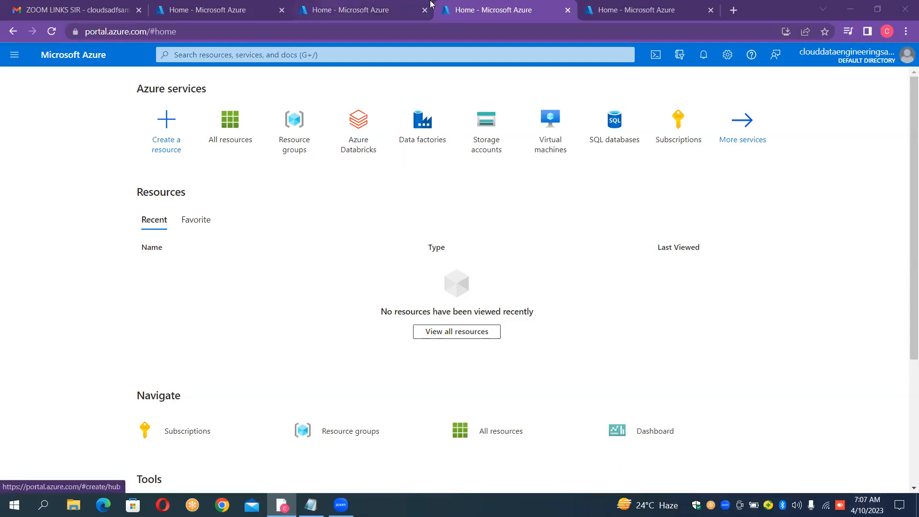
click(201, 6)
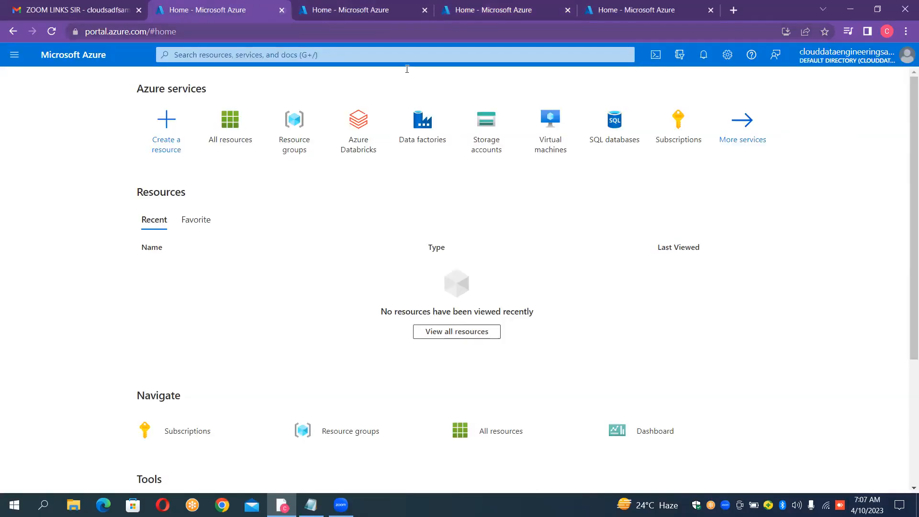
click(298, 138)
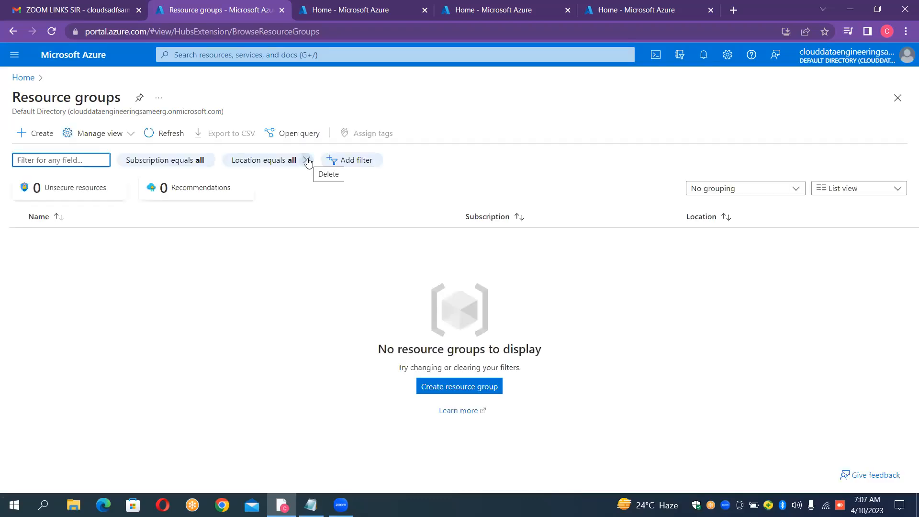
click(50, 136)
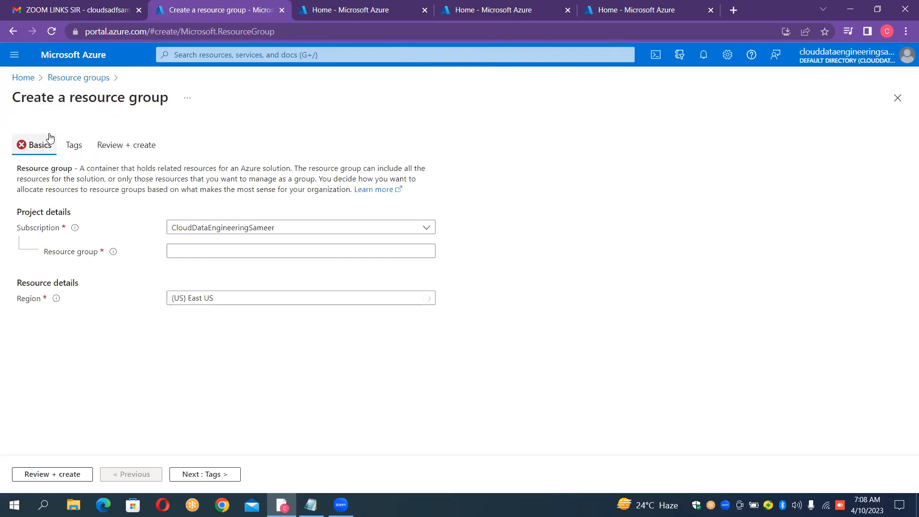
- Create the resource group with the name ContainerParamRG and open its overview page
click(245, 250)
click(245, 250)
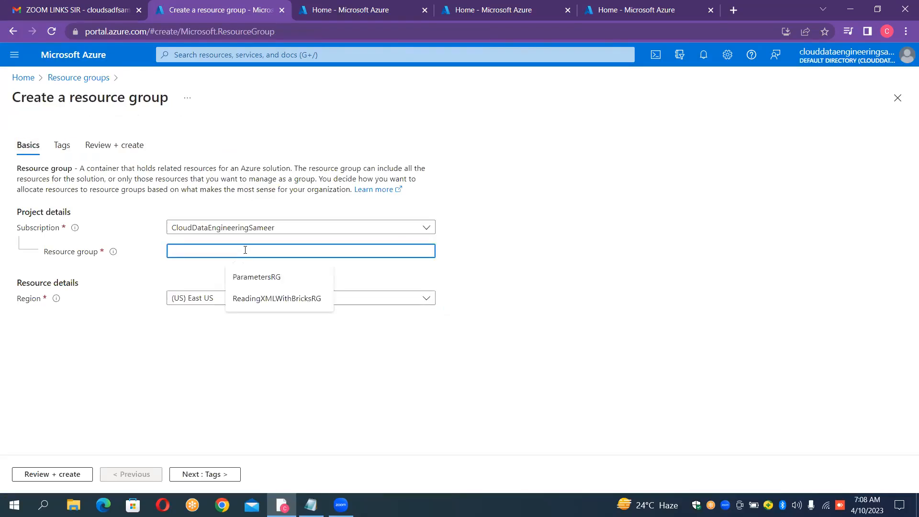
text(Conta)
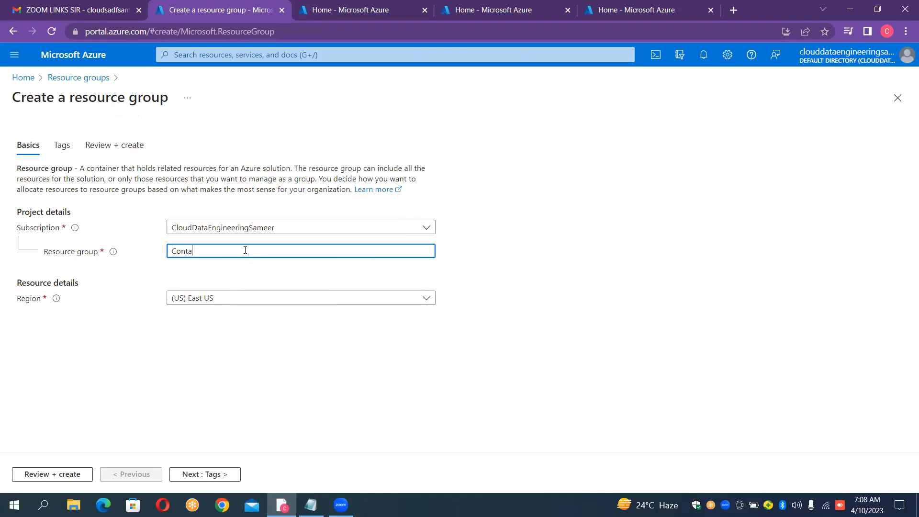
text(iner)
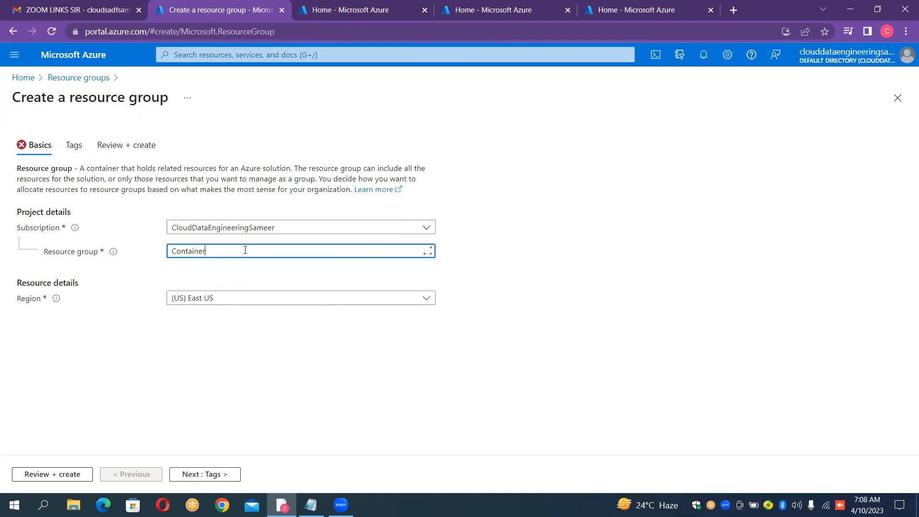
text(Pra)
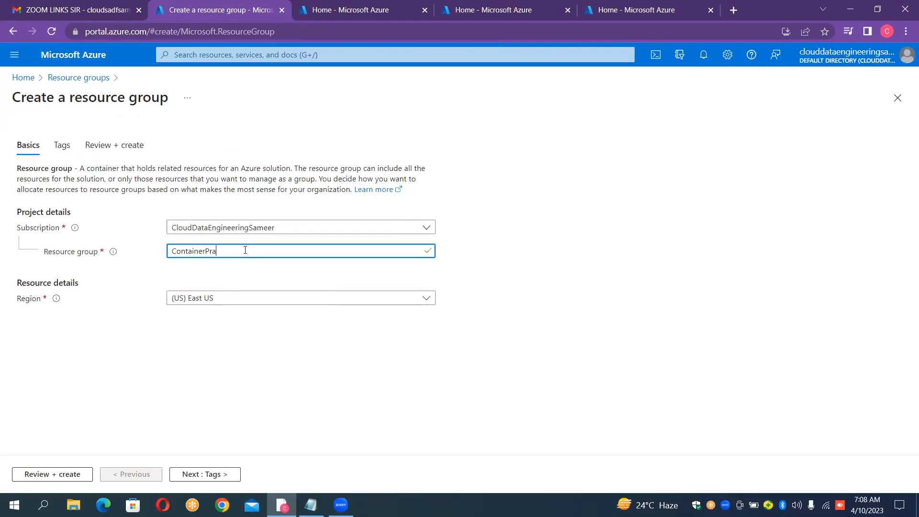
key(BackSpace)
key(BackSpace)
text(arama)
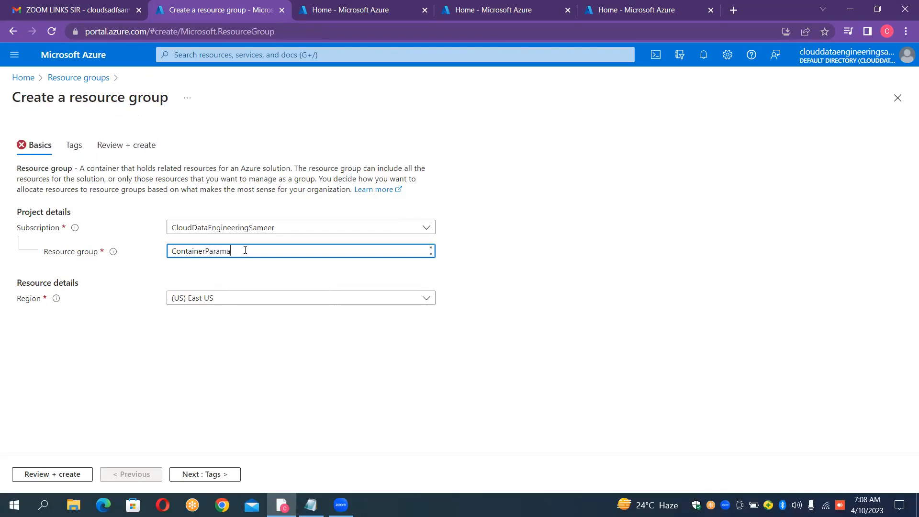
text(RG)
click(70, 473)
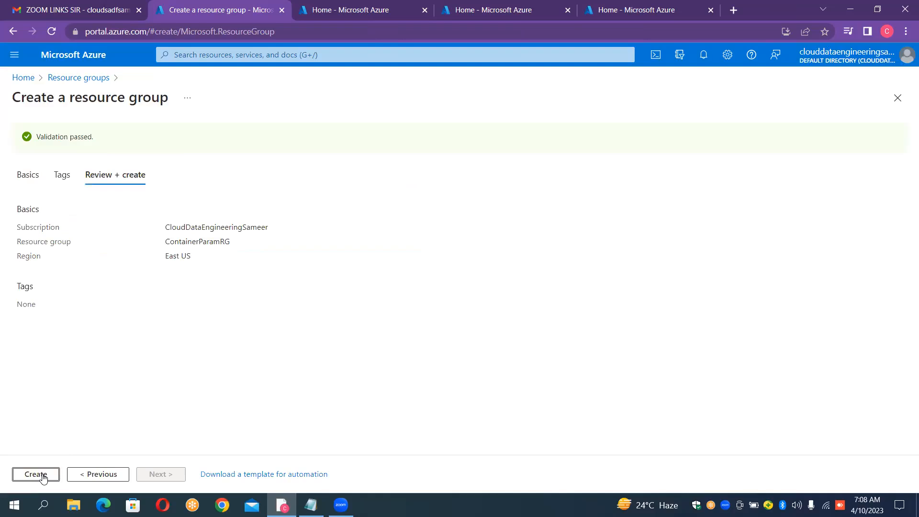
click(43, 476)
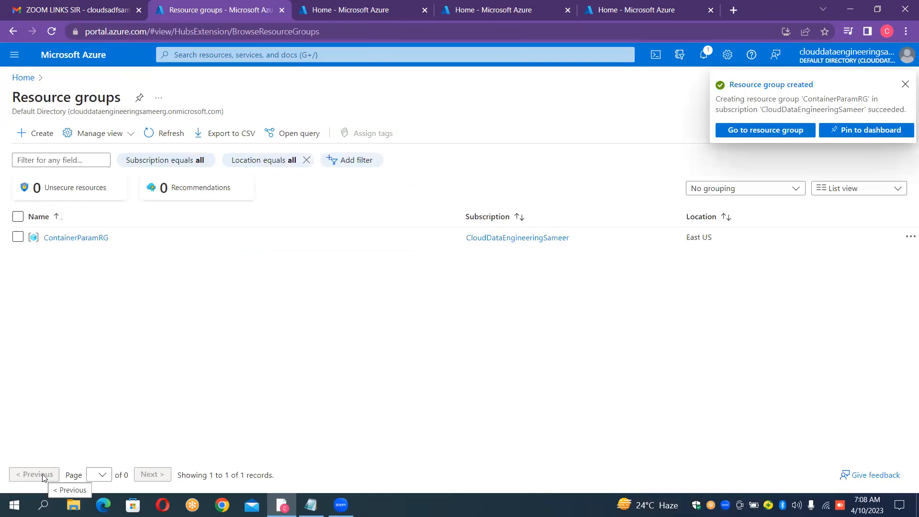
click(746, 133)
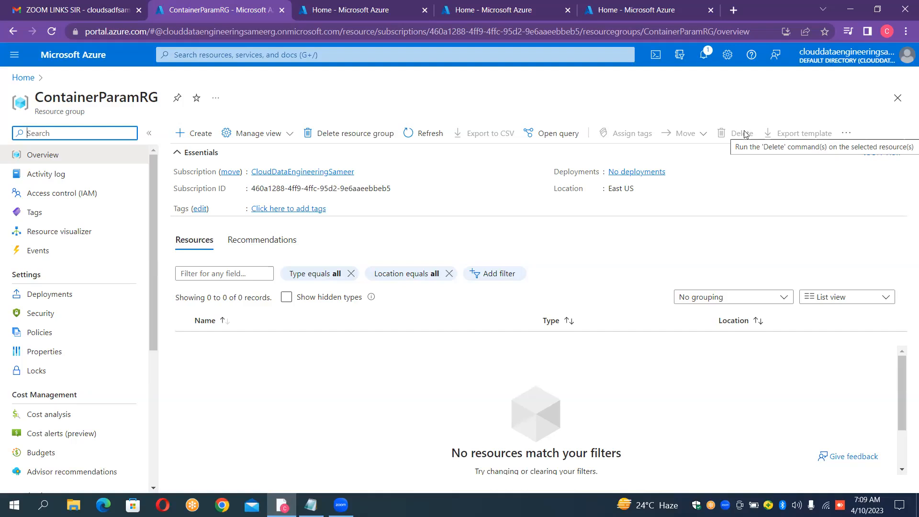
- In another Azure portal tab, create a storage account named sourceblobparam in the ContainerParamRG resource group
click(376, 12)
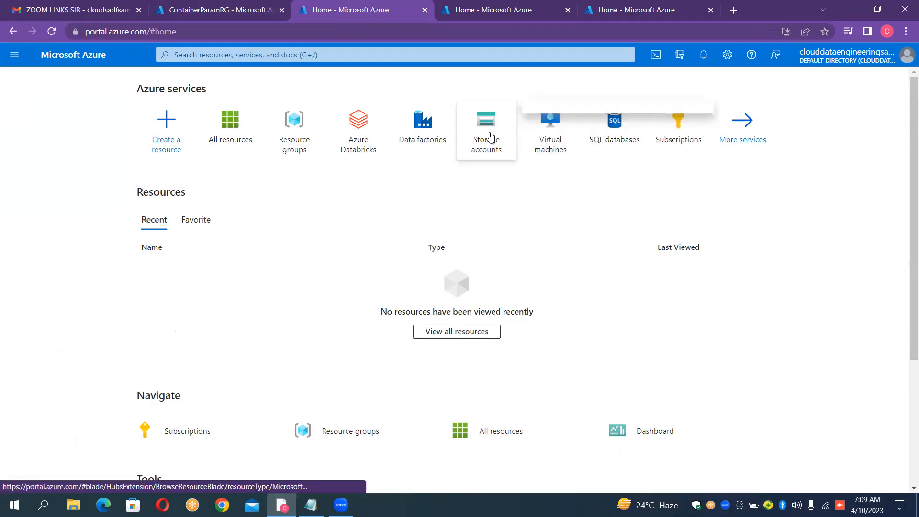
click(490, 136)
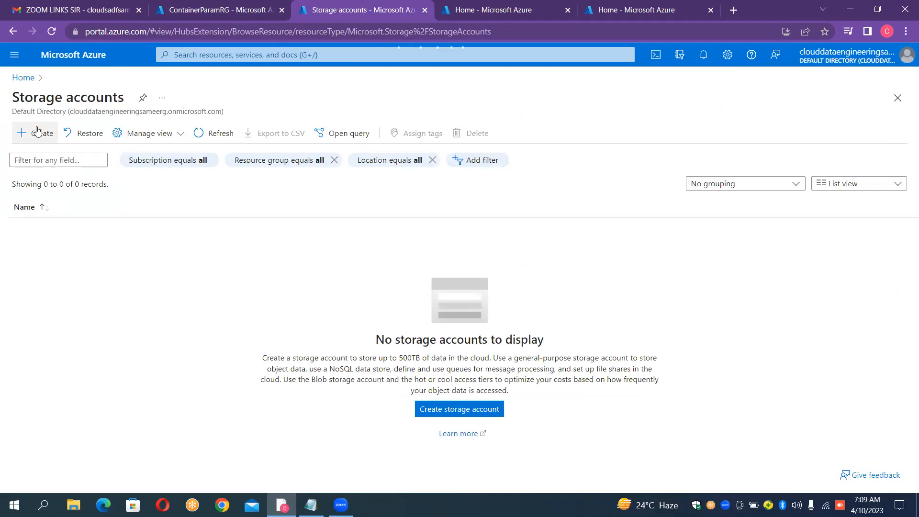
click(38, 132)
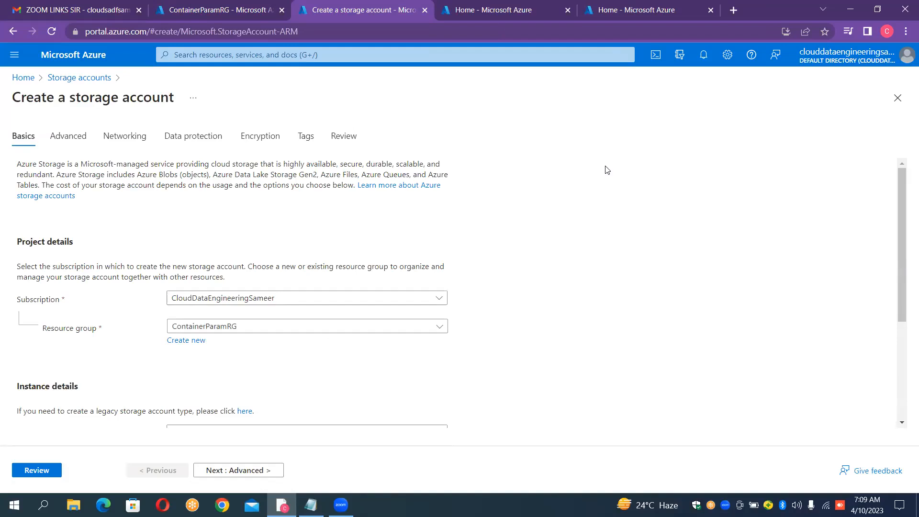
scroll(607, 170, down, 3)
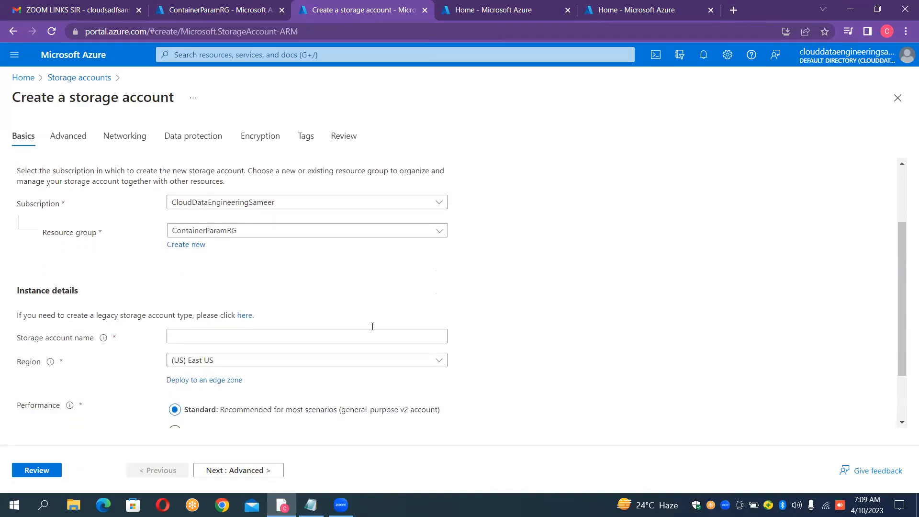
click(238, 336)
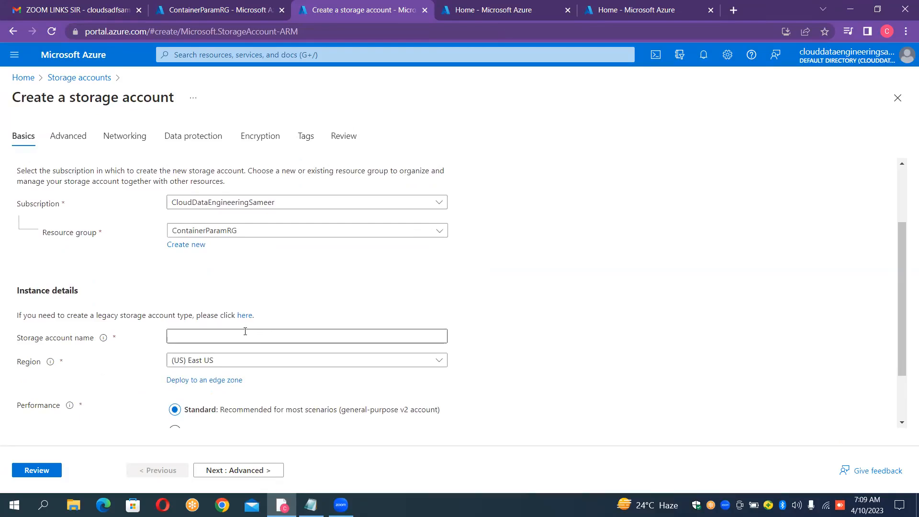
click(245, 332)
text(sourceblob)
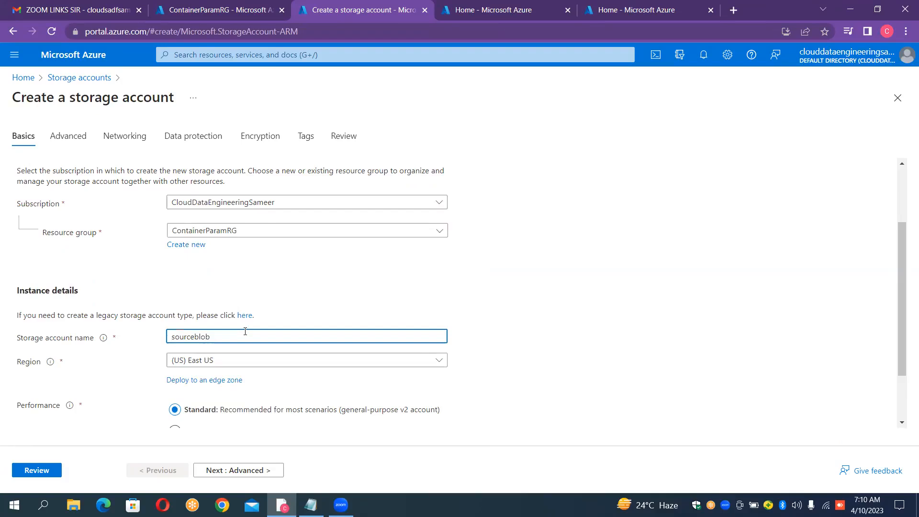
text(param)
click(477, 258)
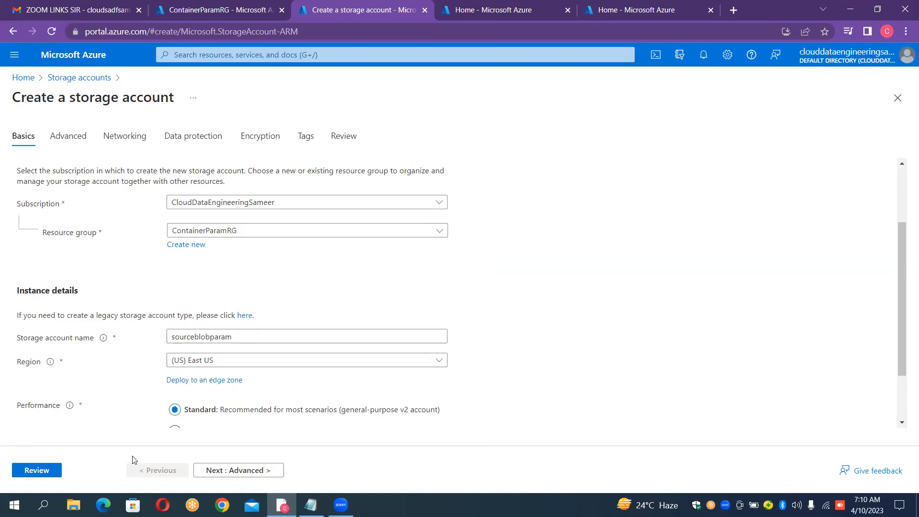
click(48, 474)
click(48, 473)
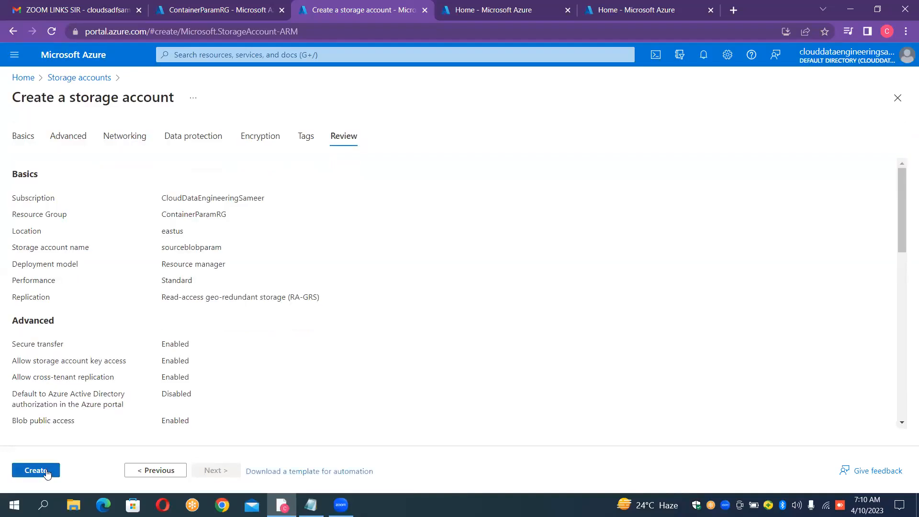
double_click(46, 470)
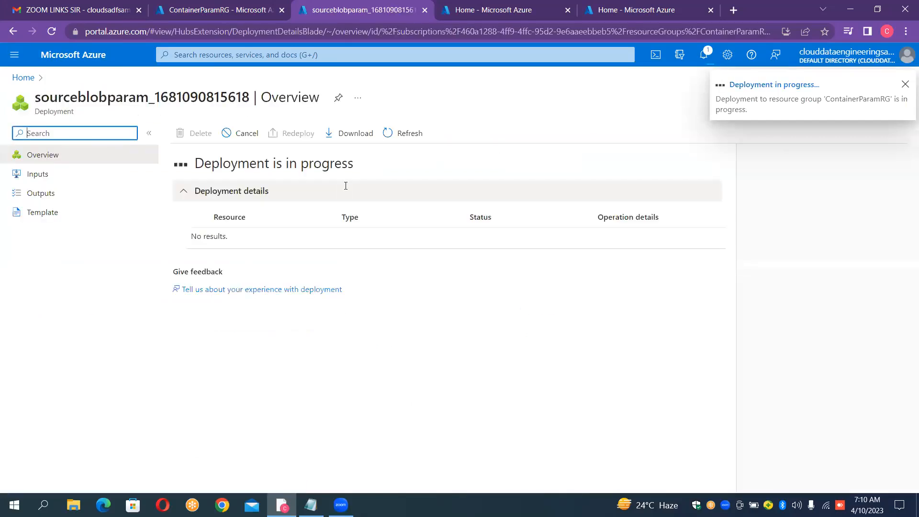
- In another Azure portal tab, go to Storage accounts and open the form for creating a new one
click(500, 15)
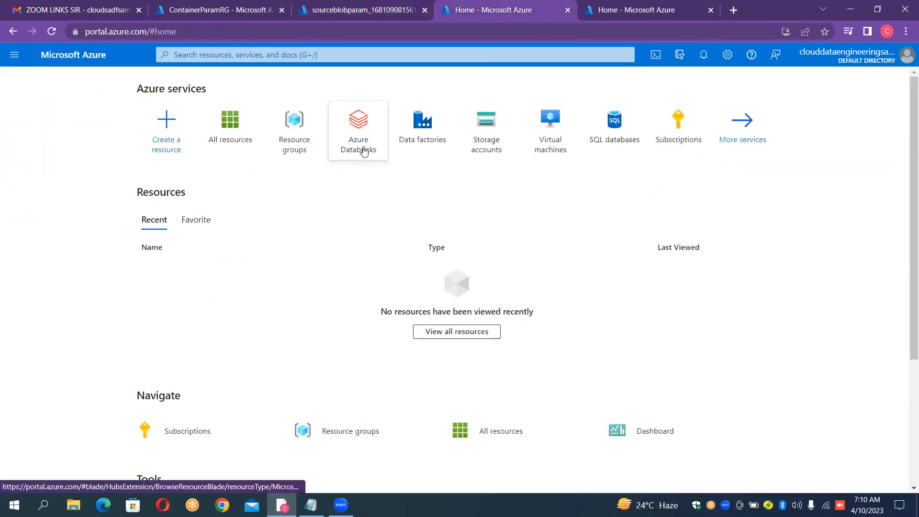
click(477, 135)
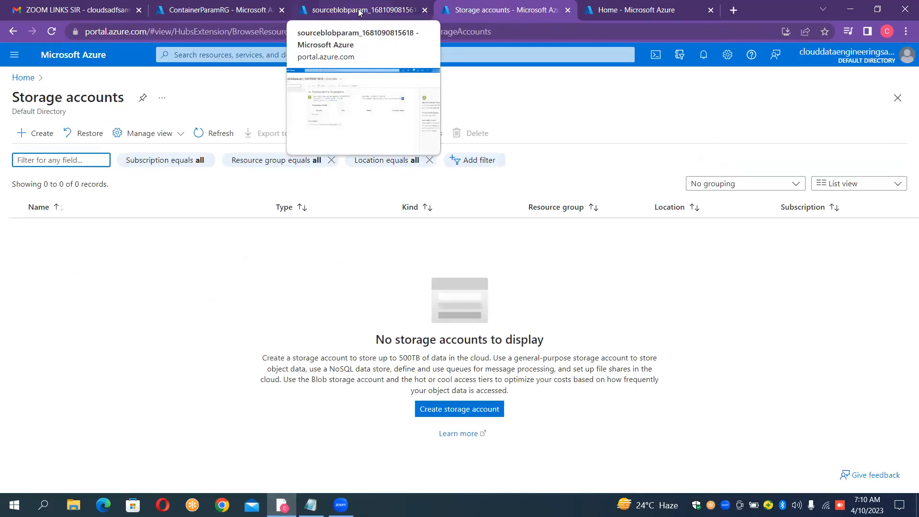
click(360, 12)
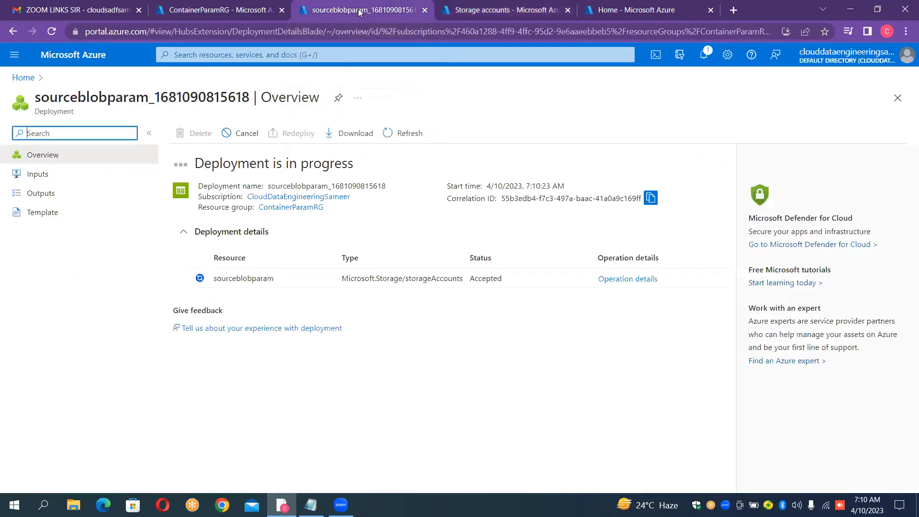
click(473, 13)
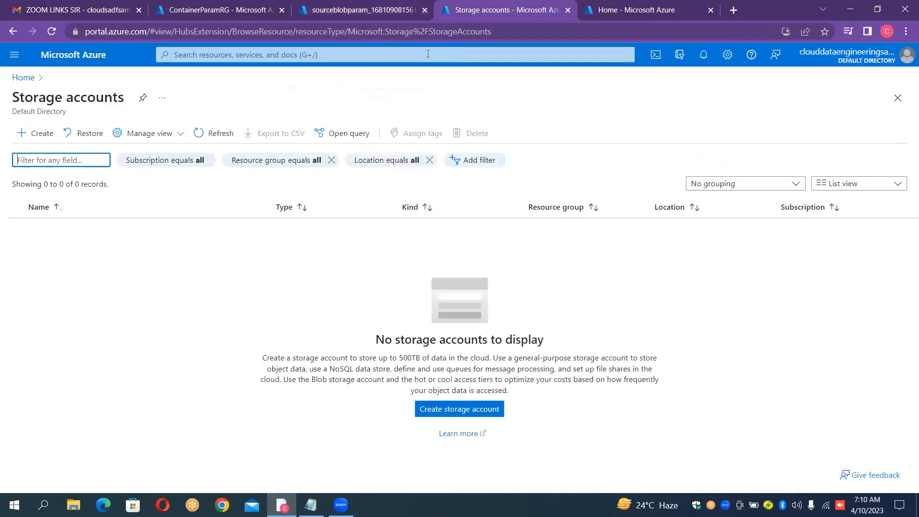
click(23, 137)
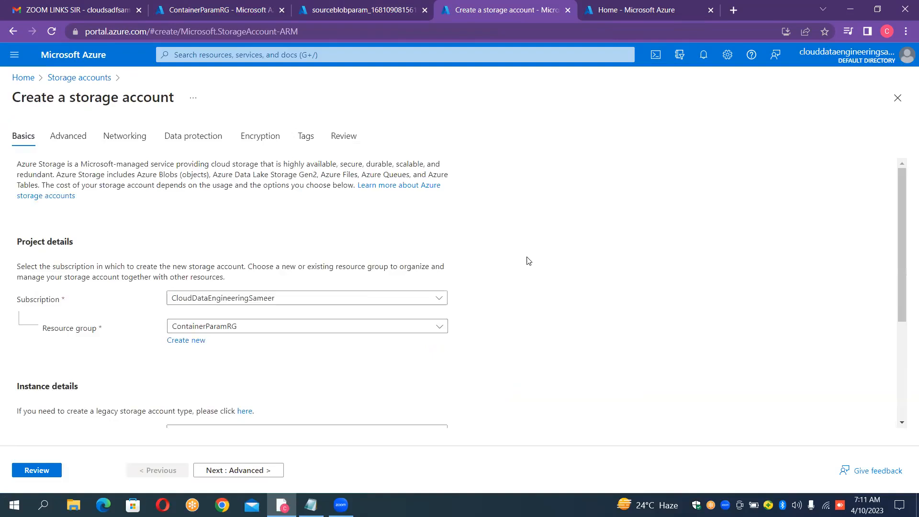
- Create a storage account named sinkblobparam in the ContainerParamRG resource group
scroll(528, 261, down, 3)
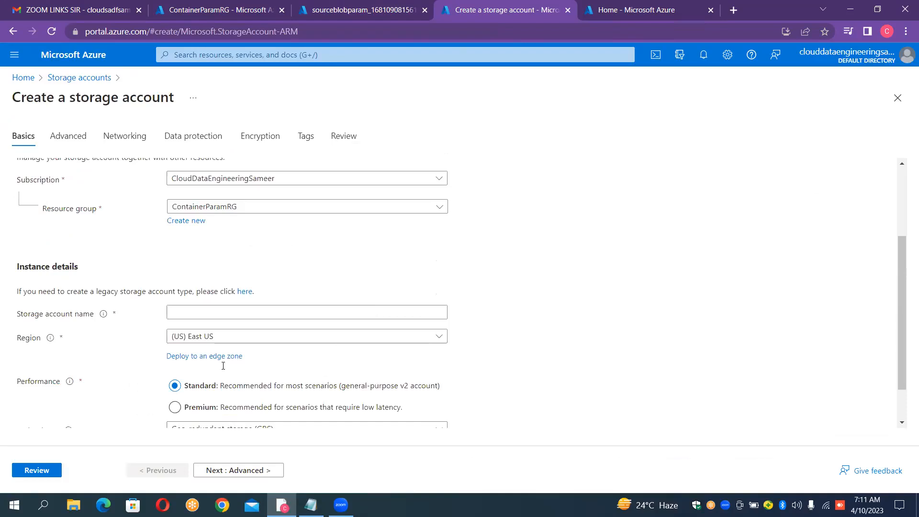
text(sink)
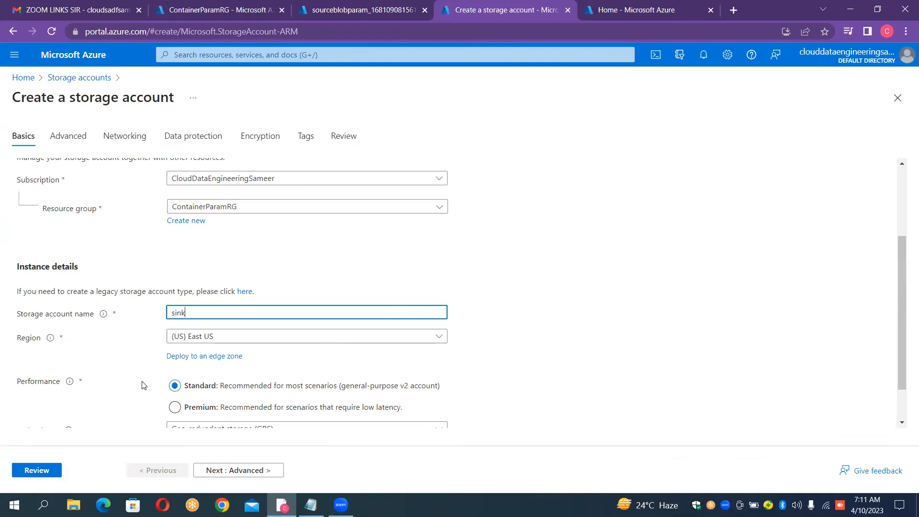
text(blob)
double_click(205, 313)
click(205, 312)
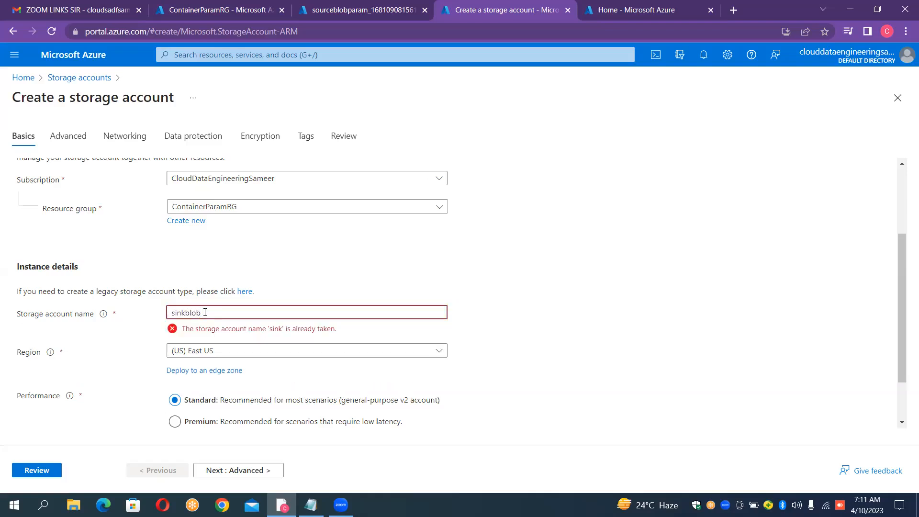
text(param)
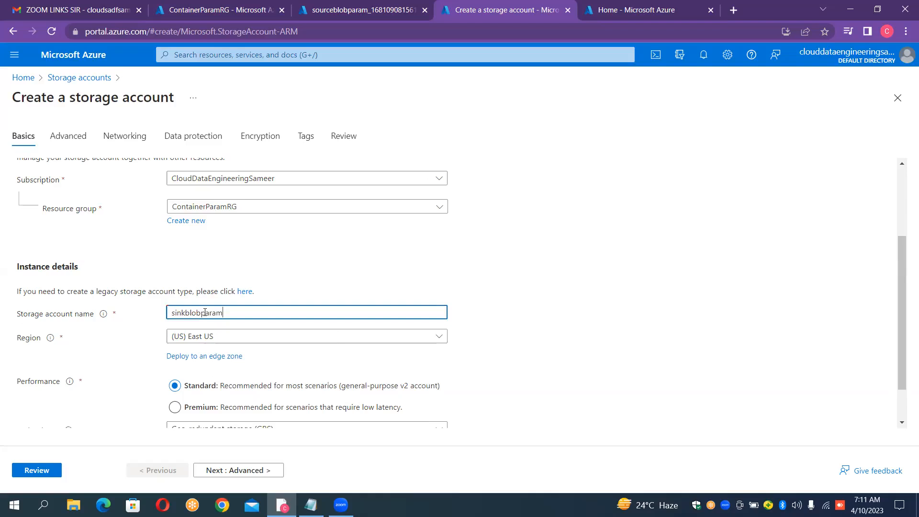
click(34, 474)
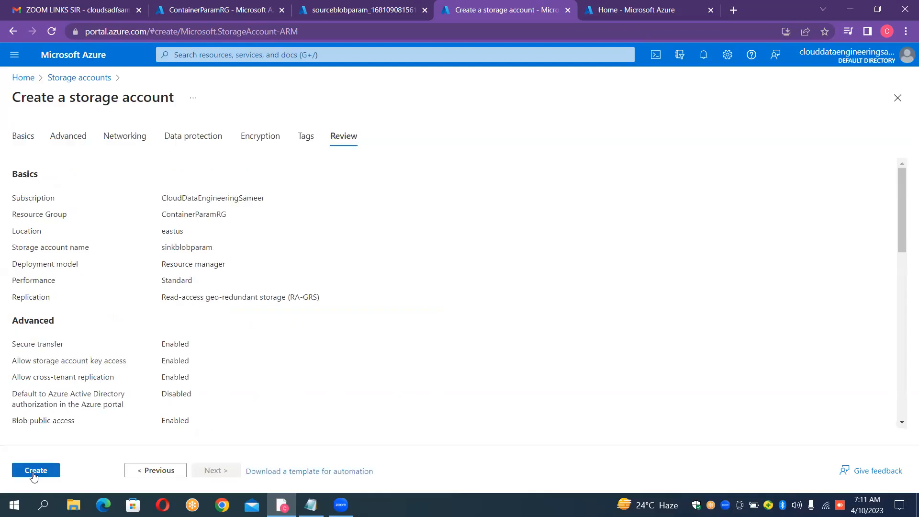
click(34, 471)
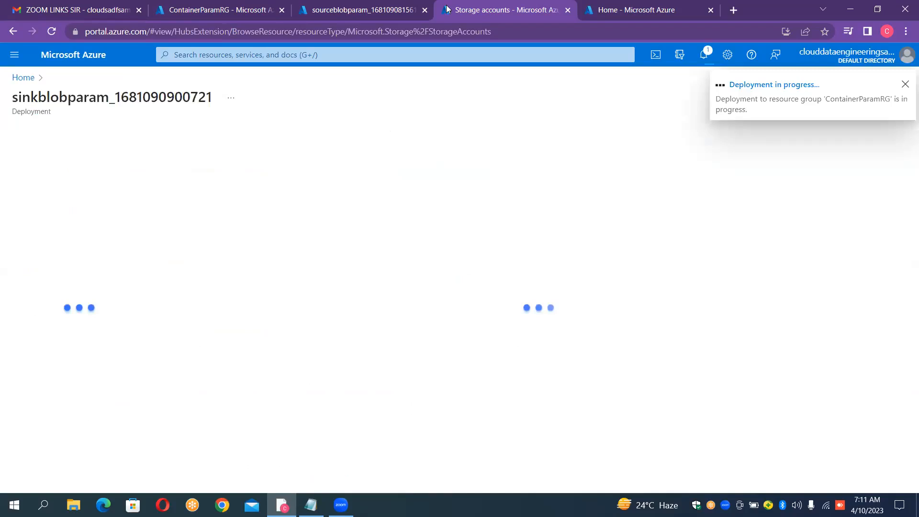
- Reload the Azure home page in the spare tab and review the containers listed in the Notepad case study
click(648, 8)
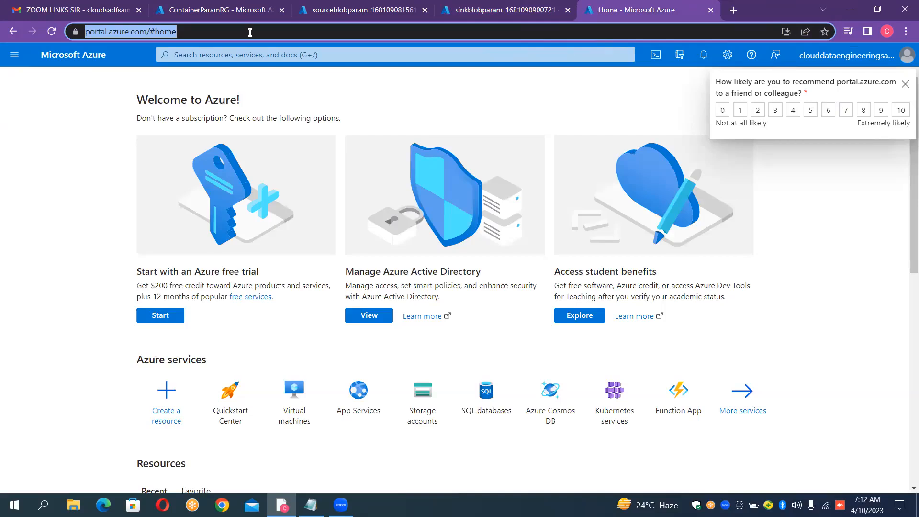
key(Return)
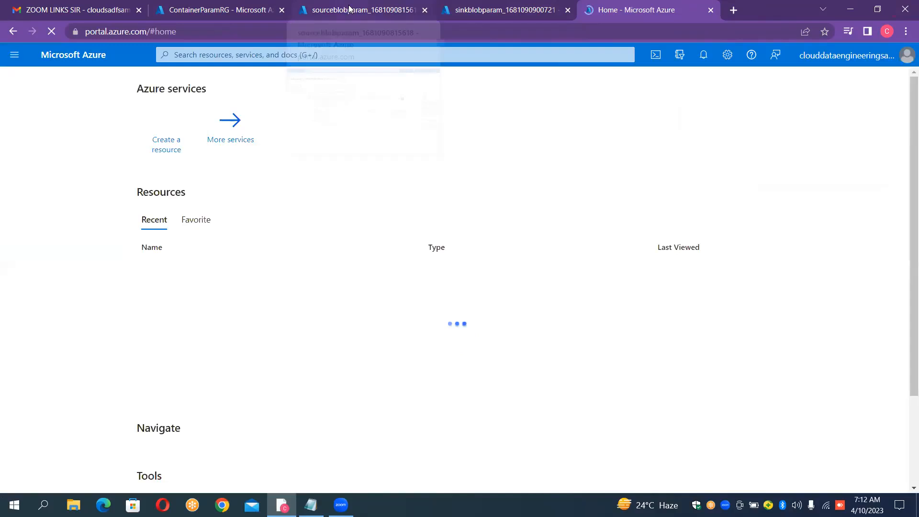
click(349, 8)
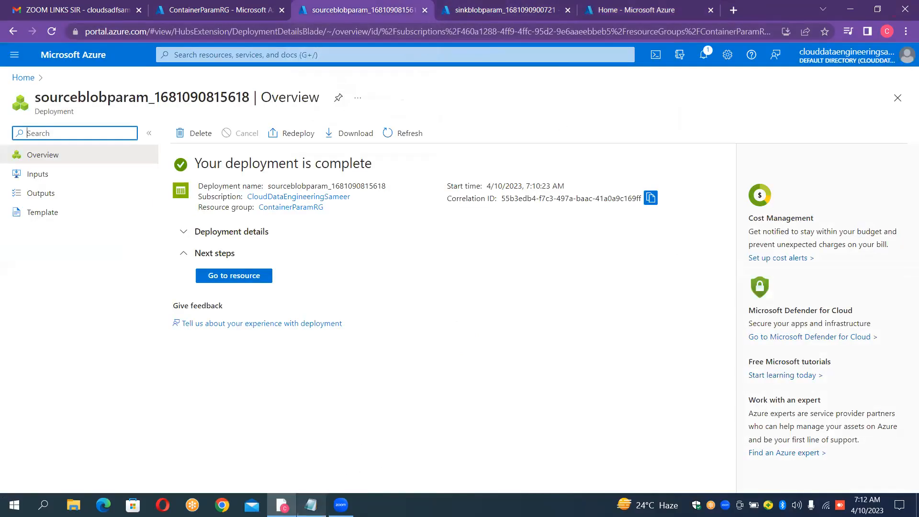
click(312, 505)
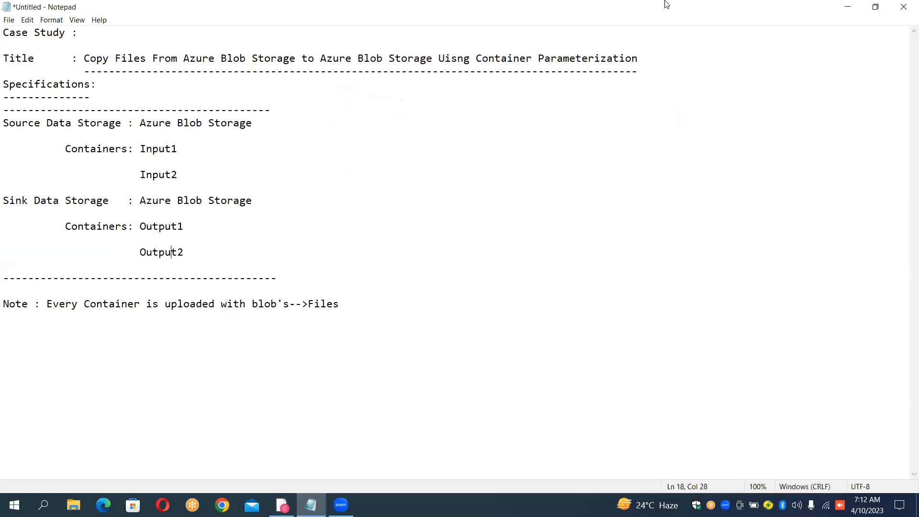
click(846, 8)
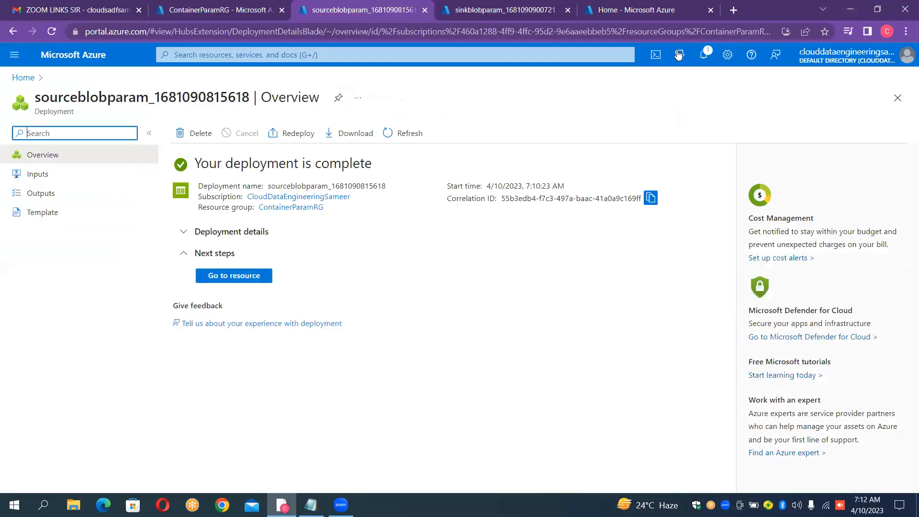
- Open the deployed sourceblobparam storage account and create a private container named input in it
click(238, 282)
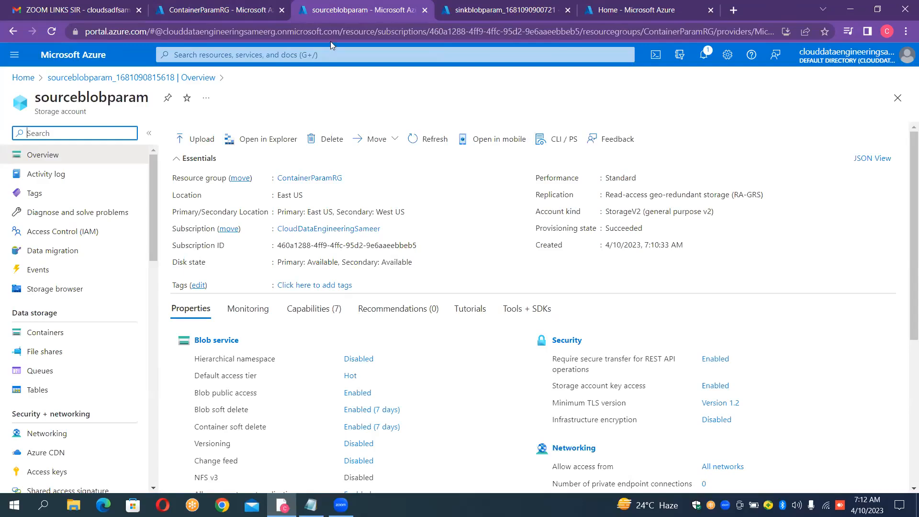
click(54, 335)
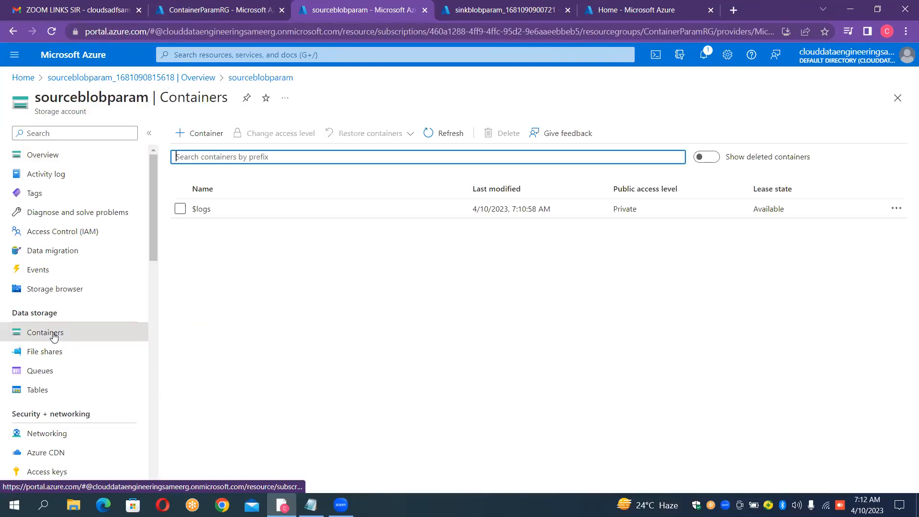
click(206, 138)
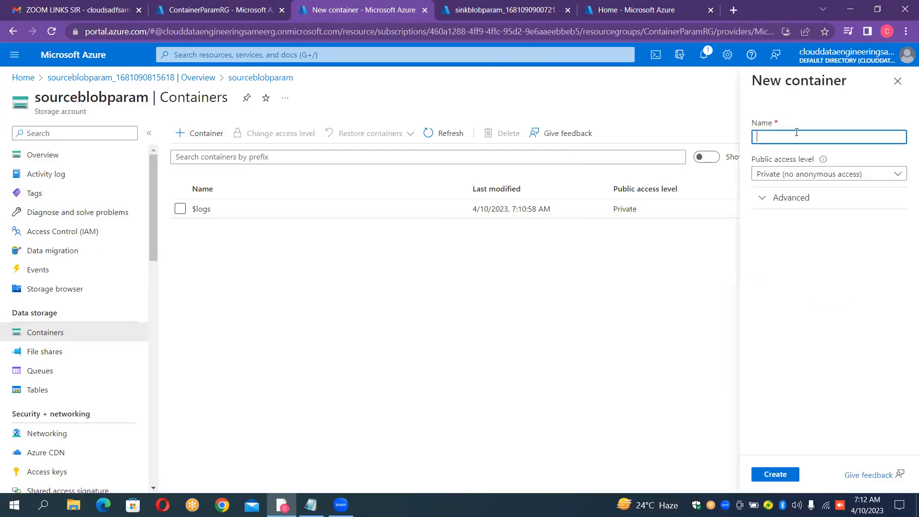
text(input)
click(771, 476)
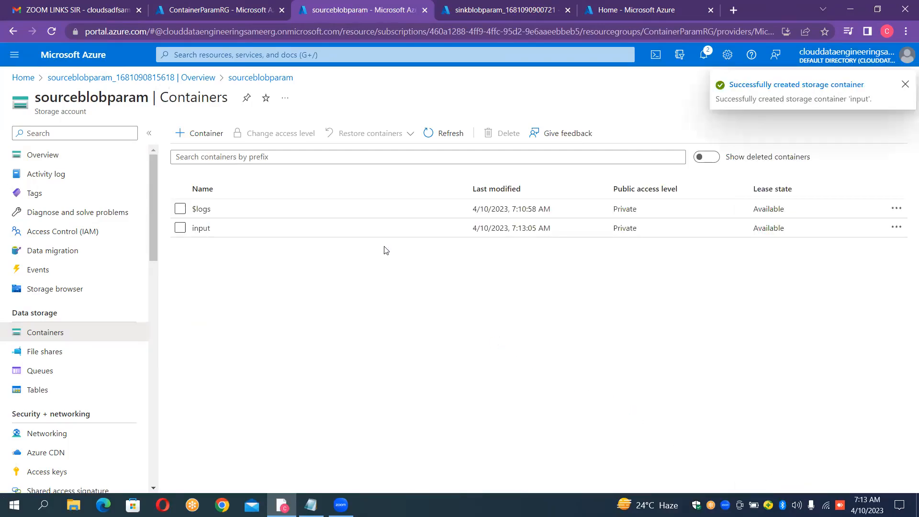
- Upload countries.csv and airlines.csv from the Desktop folder Data_Files to the input container
click(382, 232)
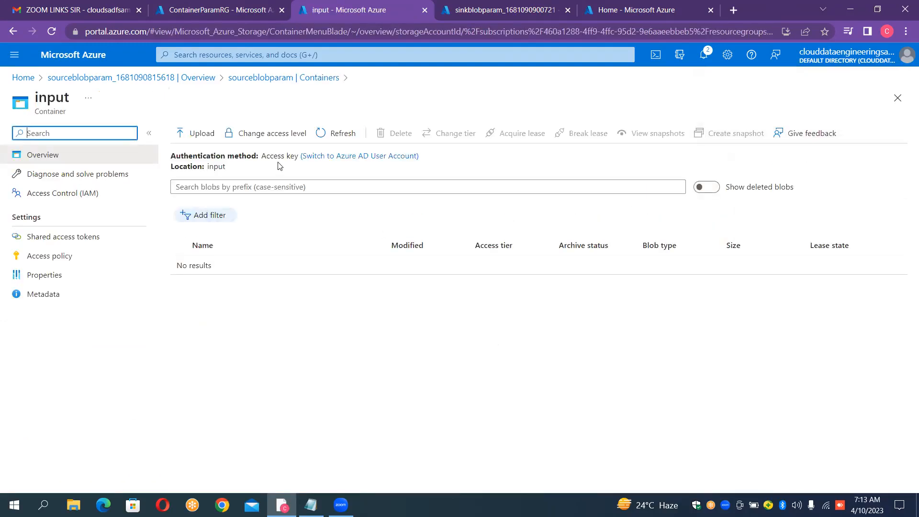
click(191, 135)
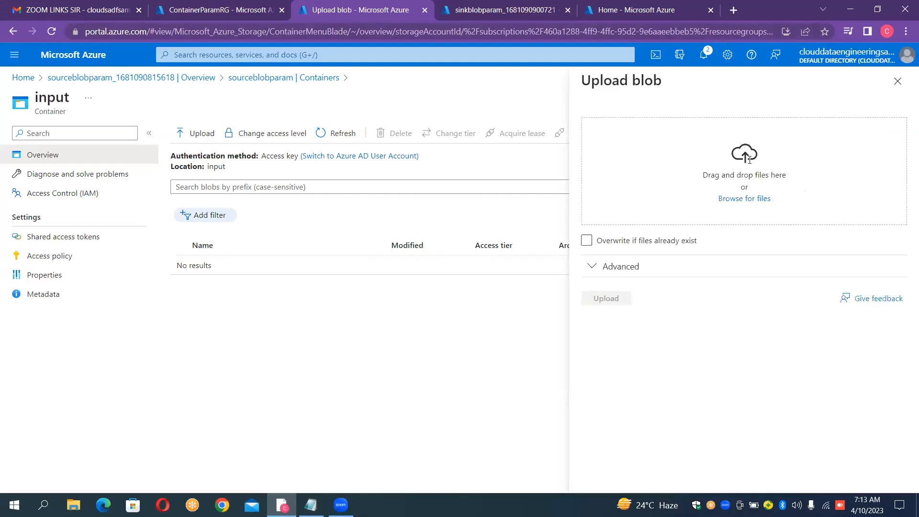
click(756, 199)
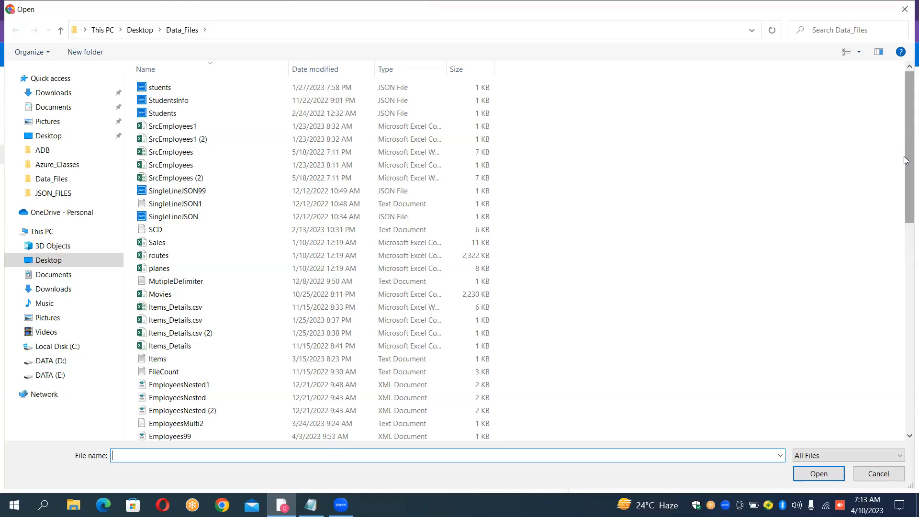
drag(906, 155, 906, 177)
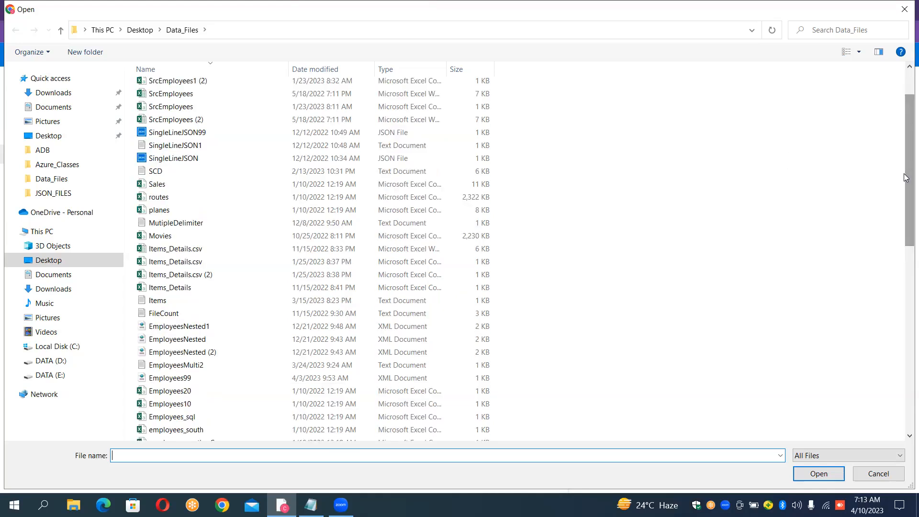
drag(907, 178, 907, 347)
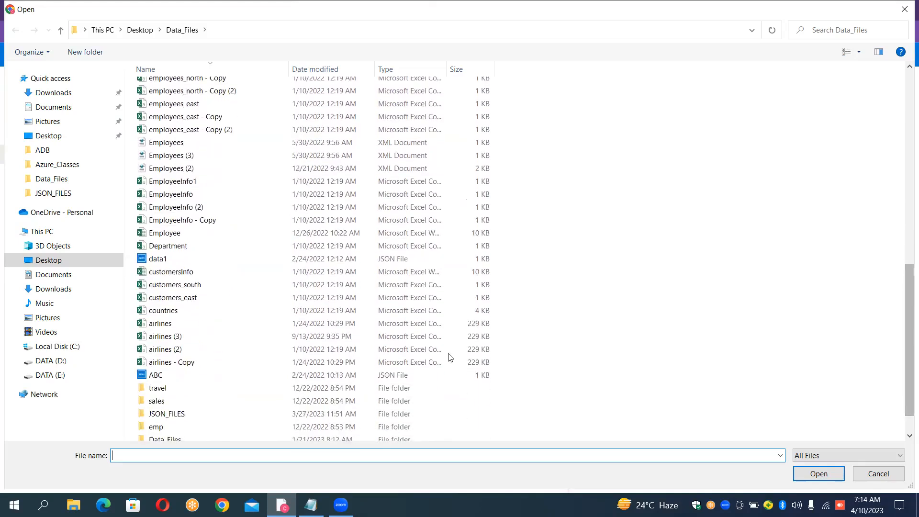
click(167, 329)
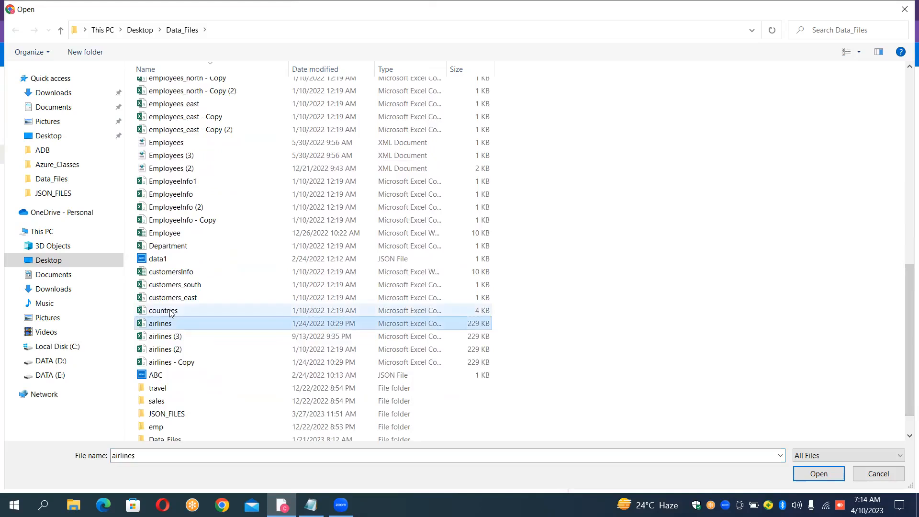
ctrl+click(171, 312)
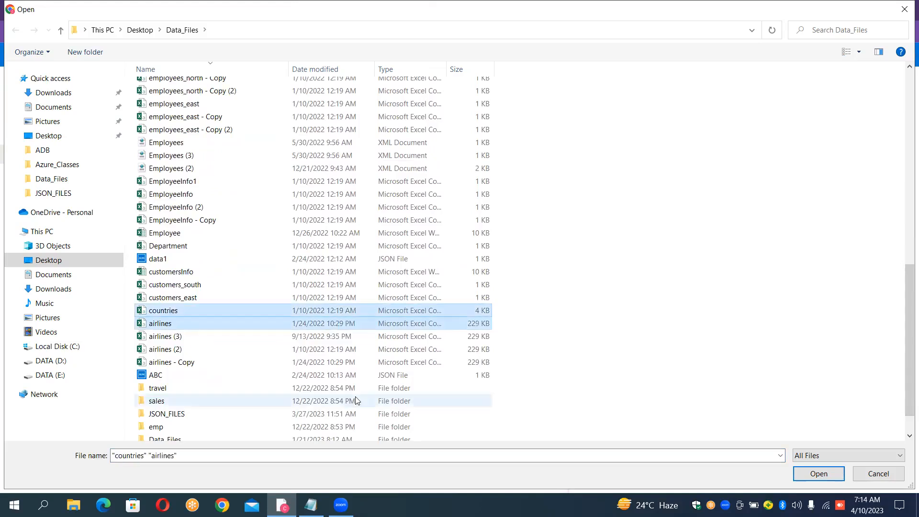
click(833, 474)
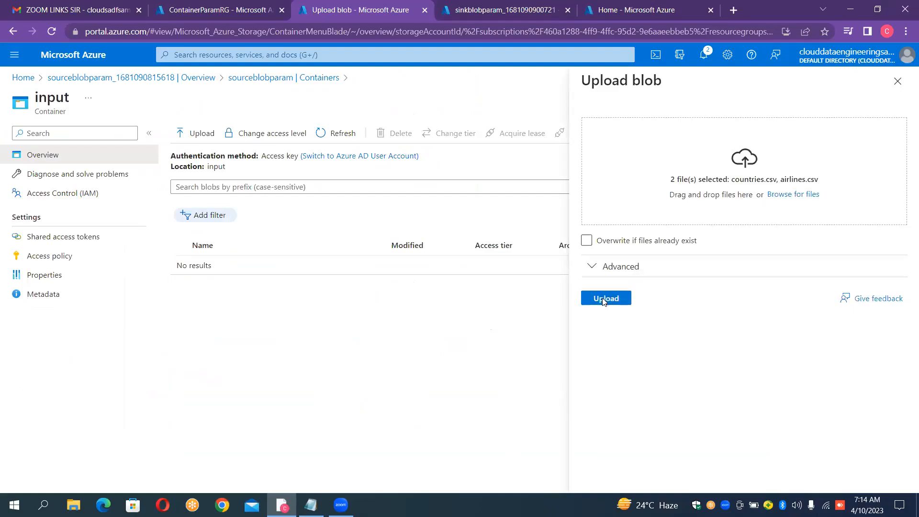
click(605, 300)
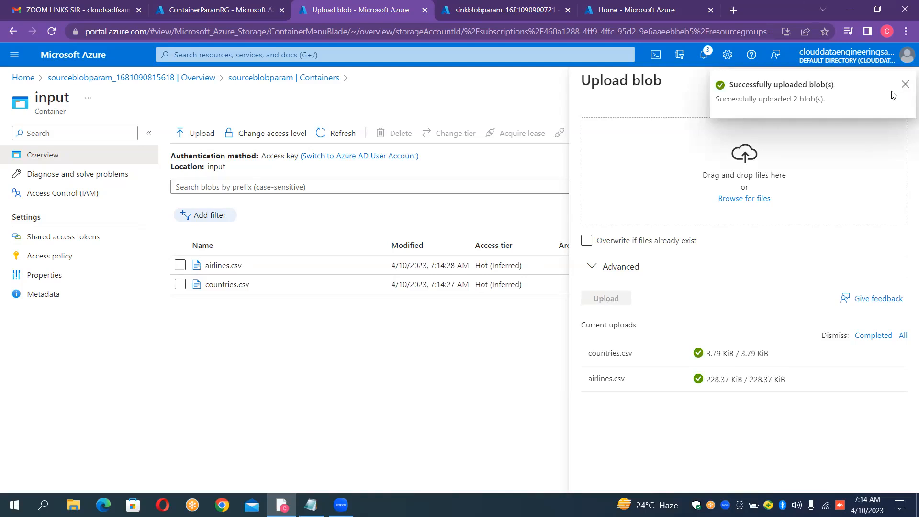
click(905, 86)
click(904, 85)
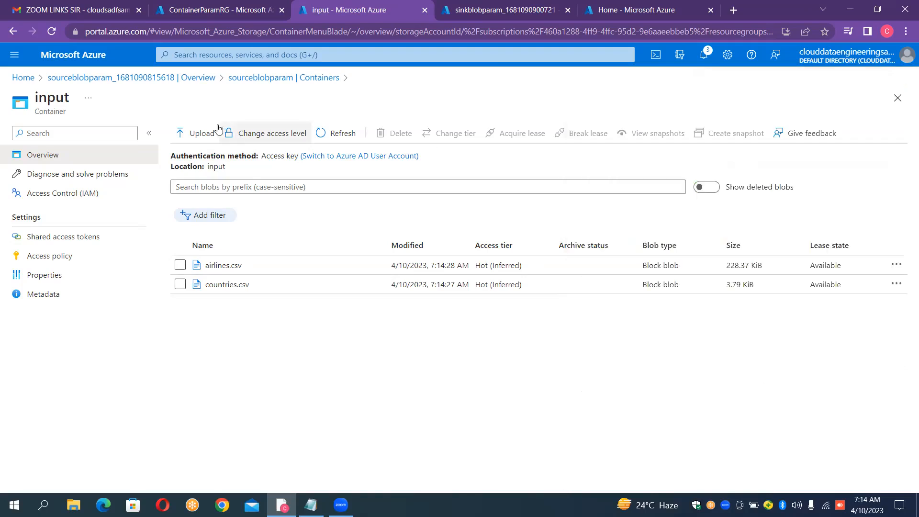
- Create a private container named input2 in the sourceblobparam storage account and open it
click(316, 83)
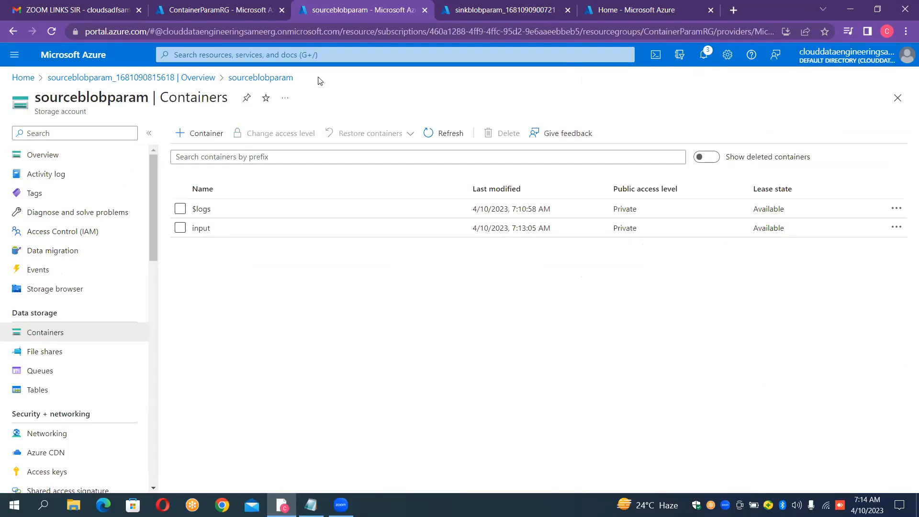
click(216, 132)
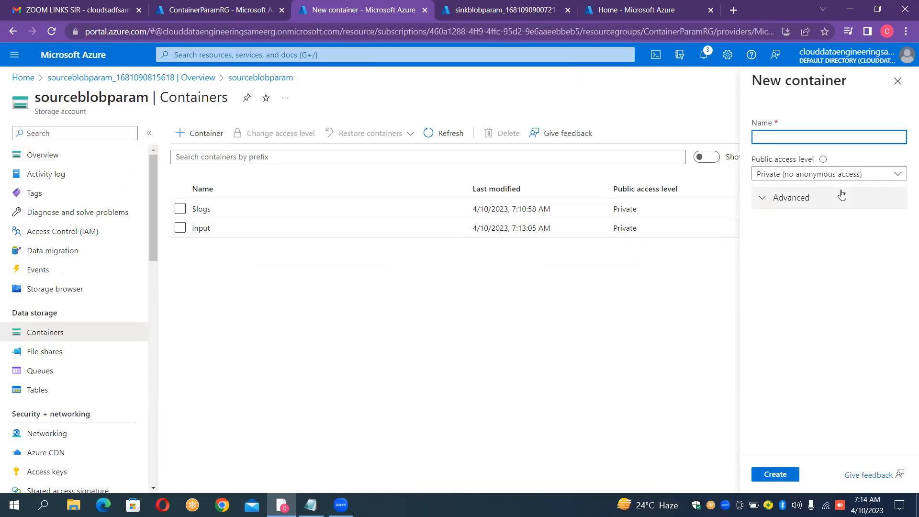
text(input2)
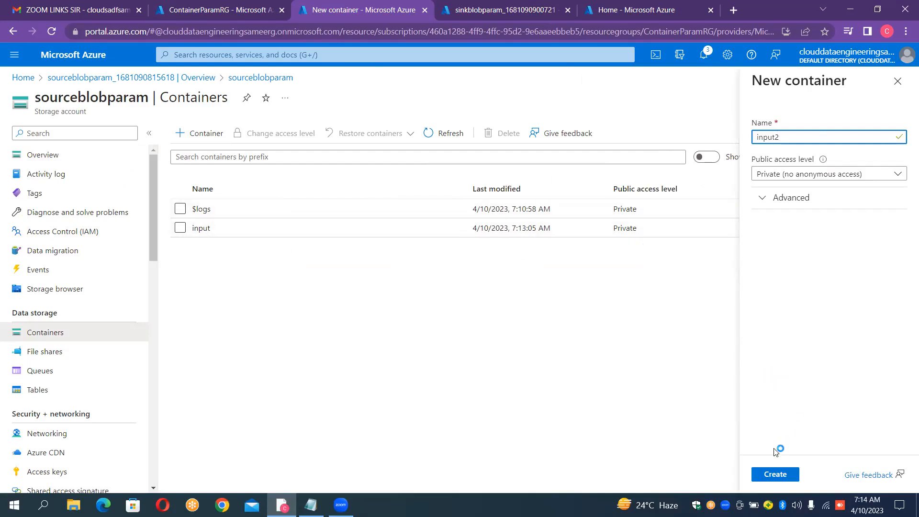
click(768, 474)
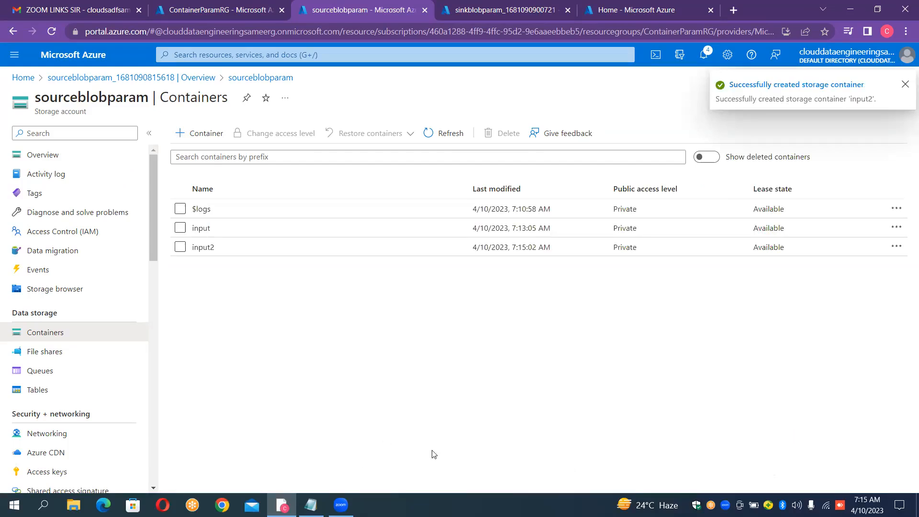
click(228, 248)
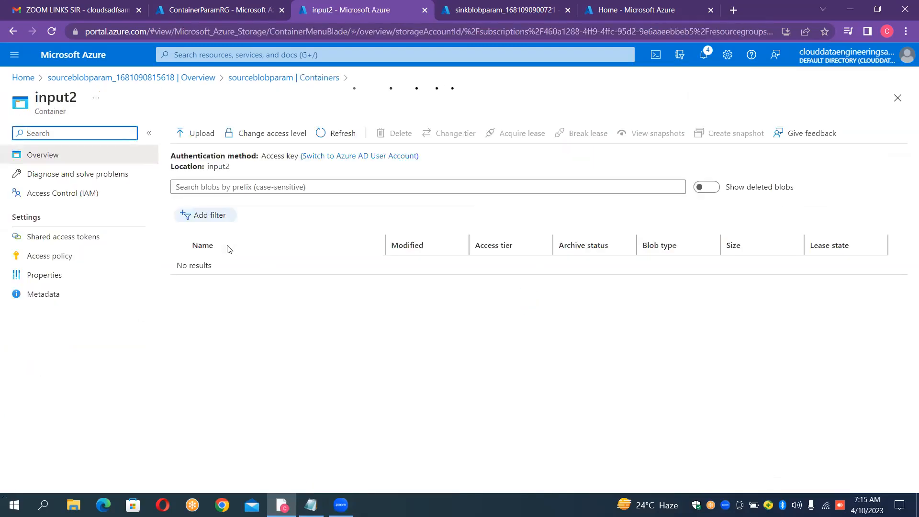
- Start a blob upload to the input2 container and browse to the employee files in the Data_Files folder
click(208, 138)
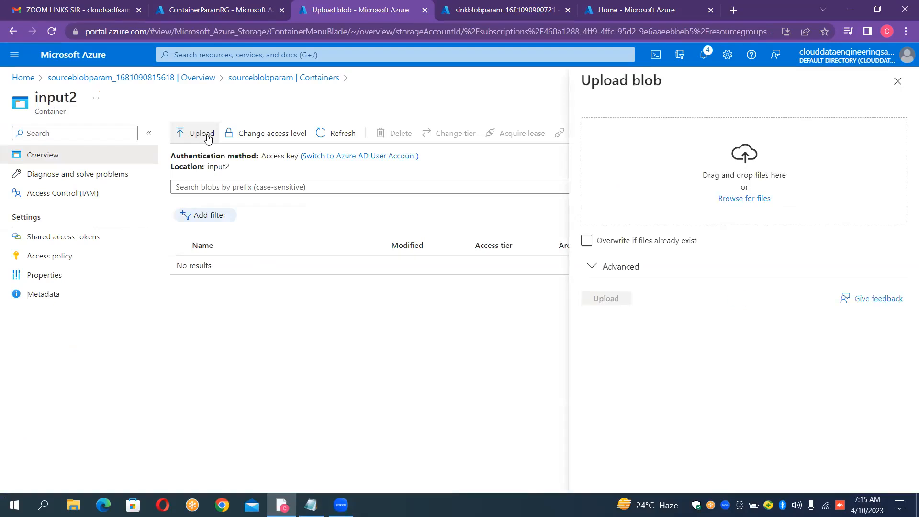
click(762, 200)
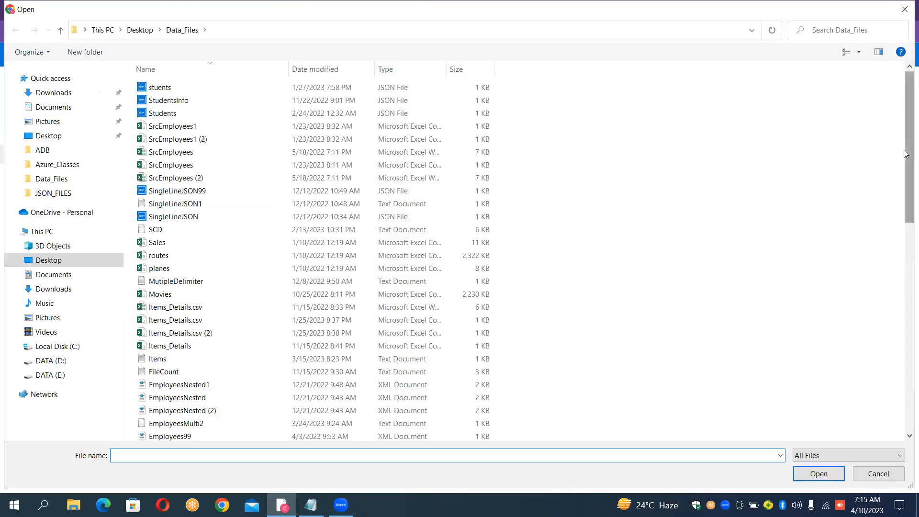
drag(906, 153, 907, 275)
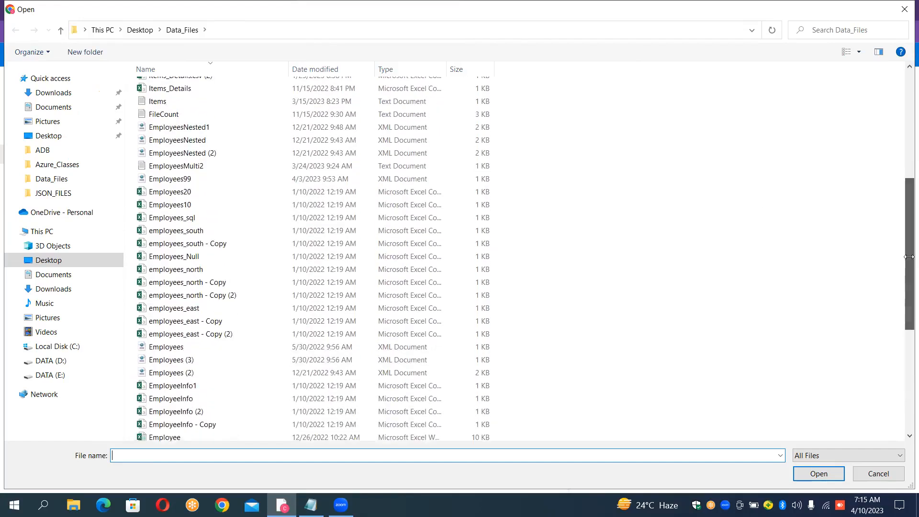
click(206, 274)
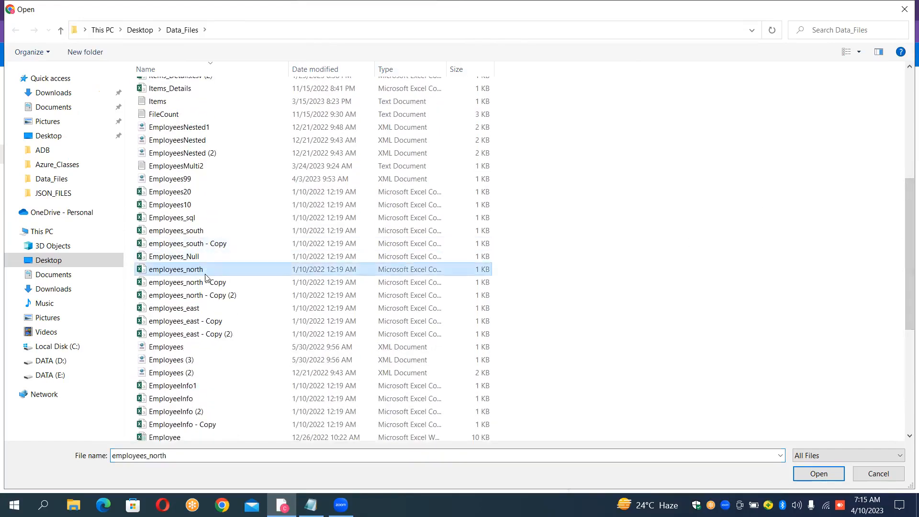
ctrl+click(190, 310)
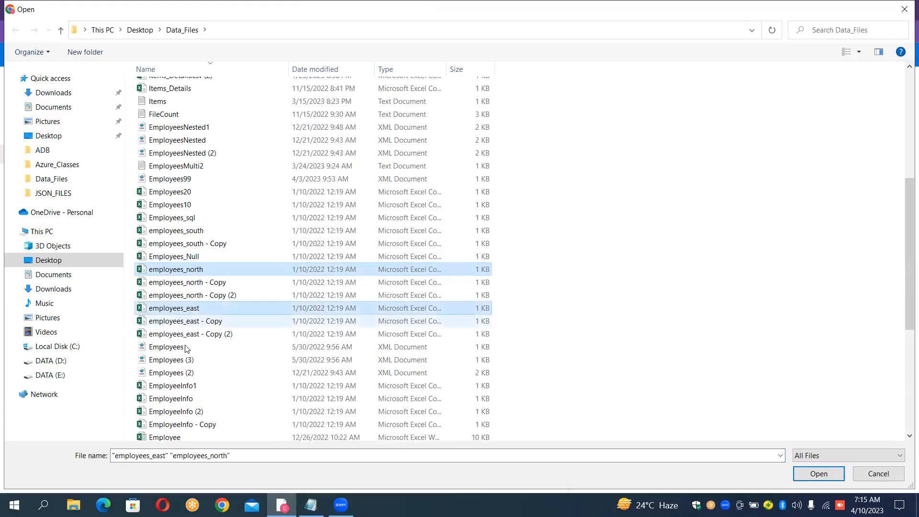
ctrl+click(187, 234)
ctrl+click(191, 209)
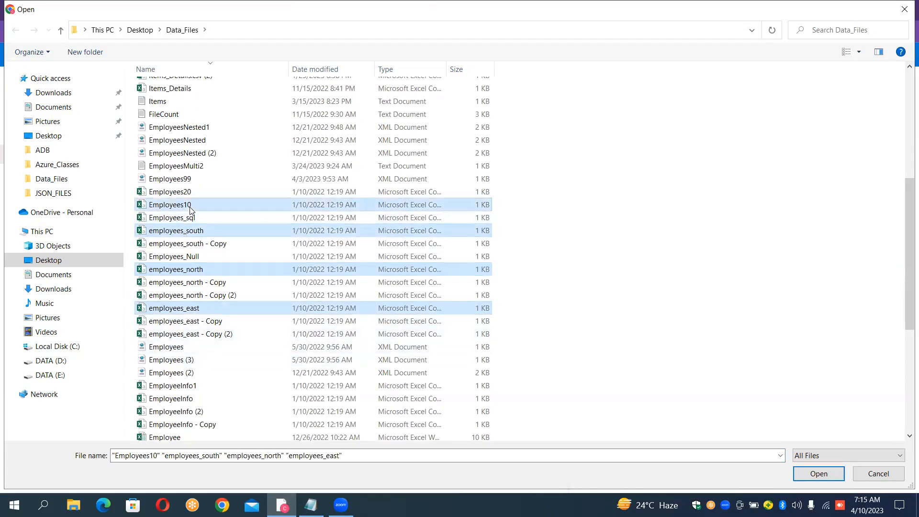
ctrl+click(191, 194)
ctrl+click(192, 179)
ctrl+click(218, 179)
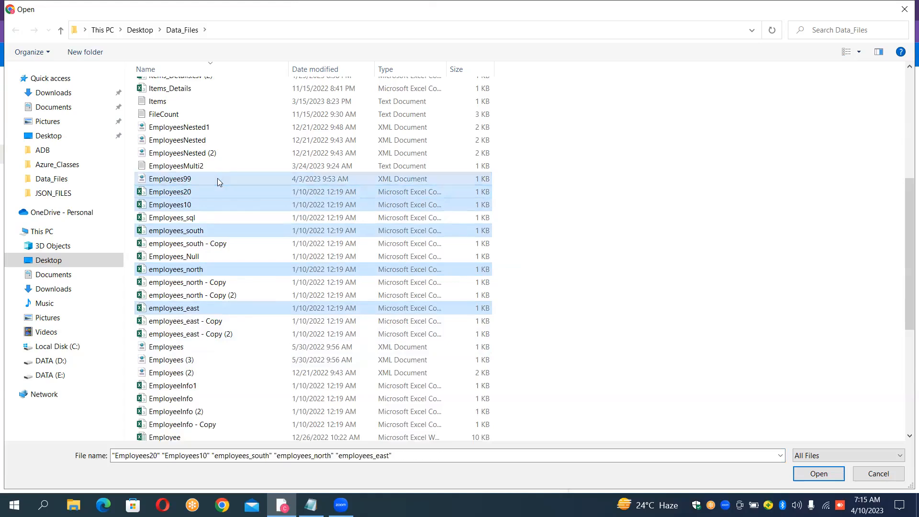
- Upload Employees20, Employees10, employees_south, employees_north and employees_east CSV files to the input2 container, and close the upload pane
click(201, 194)
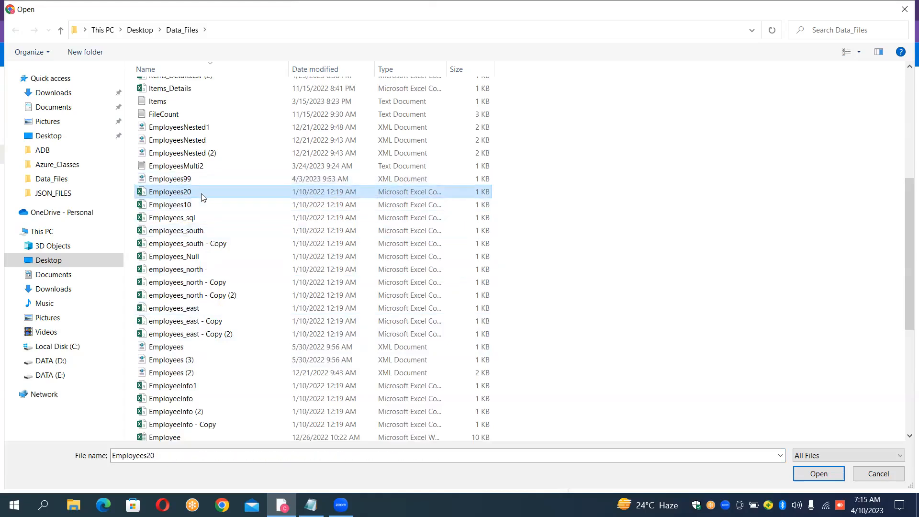
ctrl+click(194, 205)
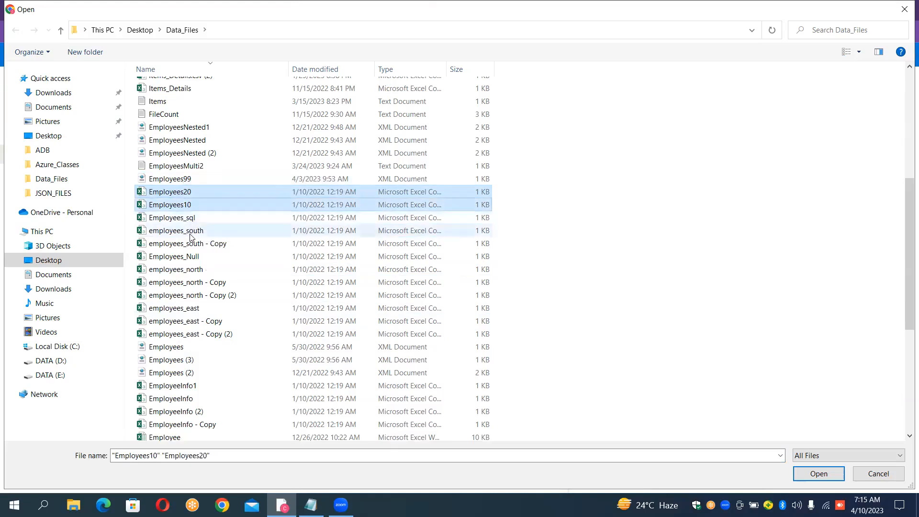
ctrl+click(191, 232)
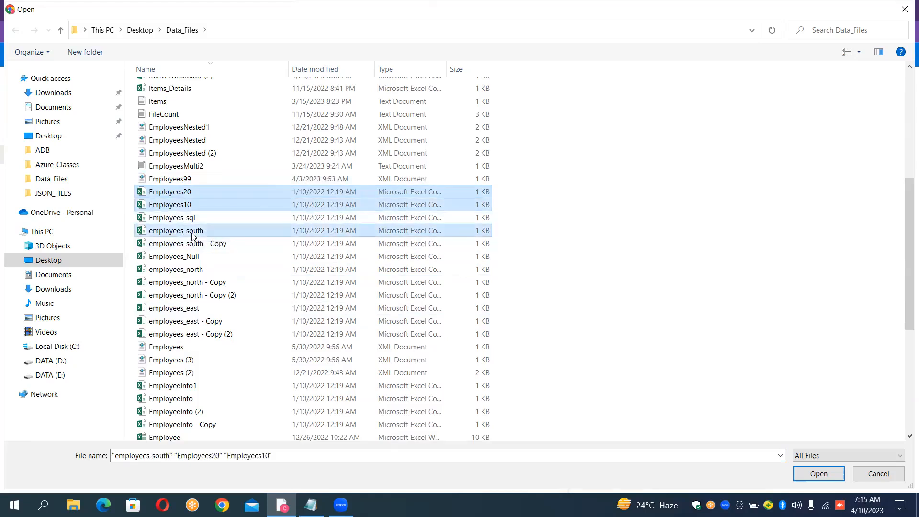
ctrl+click(188, 269)
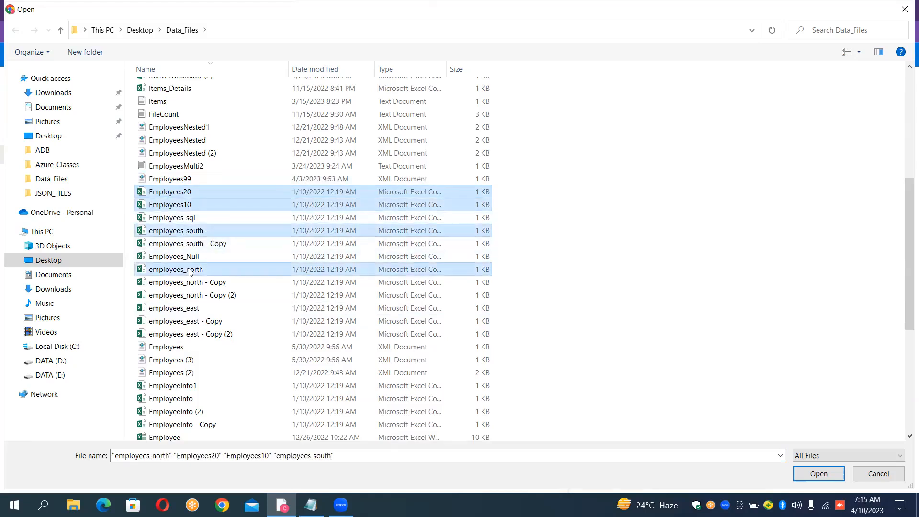
ctrl+click(185, 309)
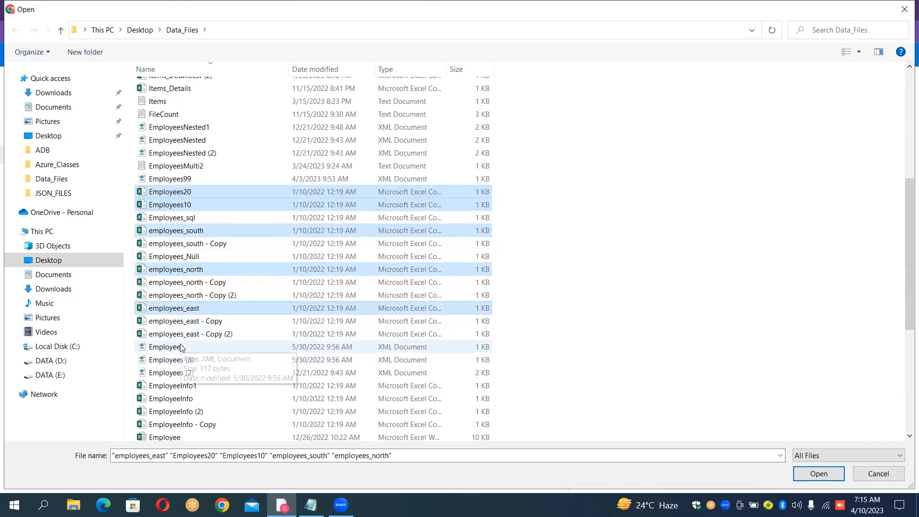
click(841, 474)
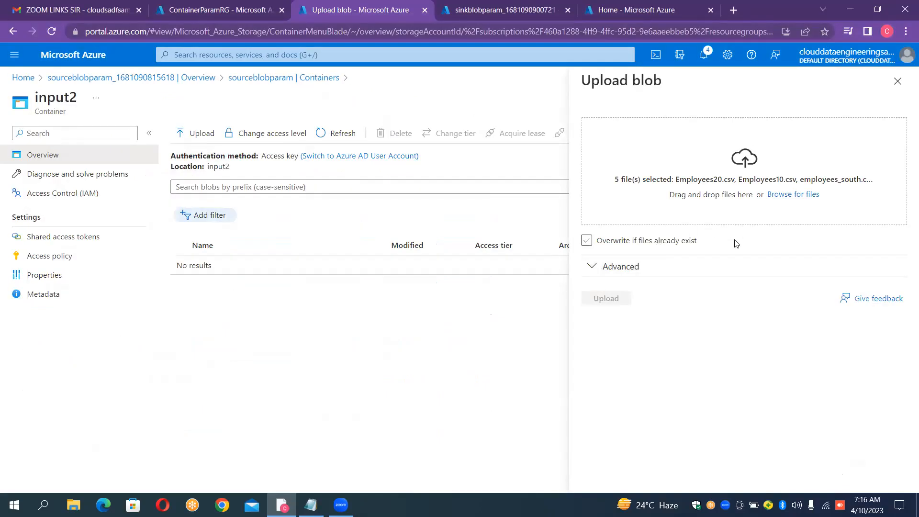
click(622, 299)
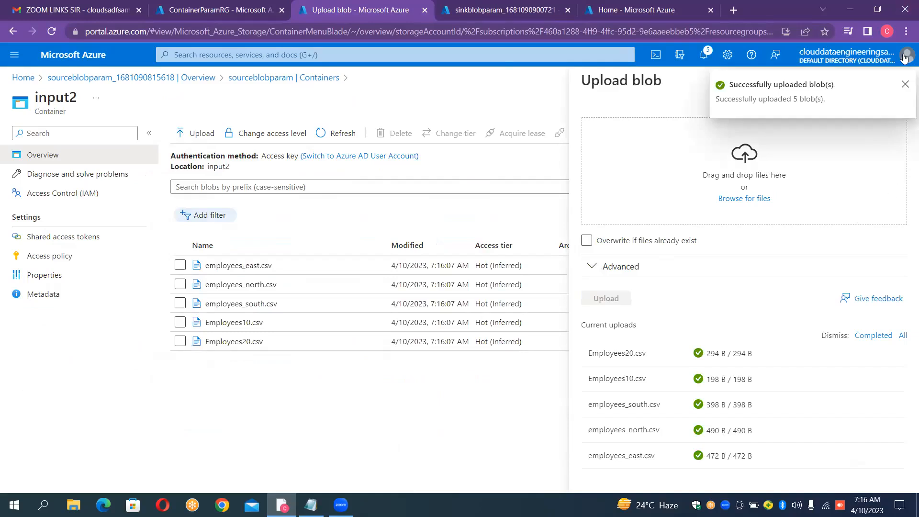
click(904, 84)
click(900, 96)
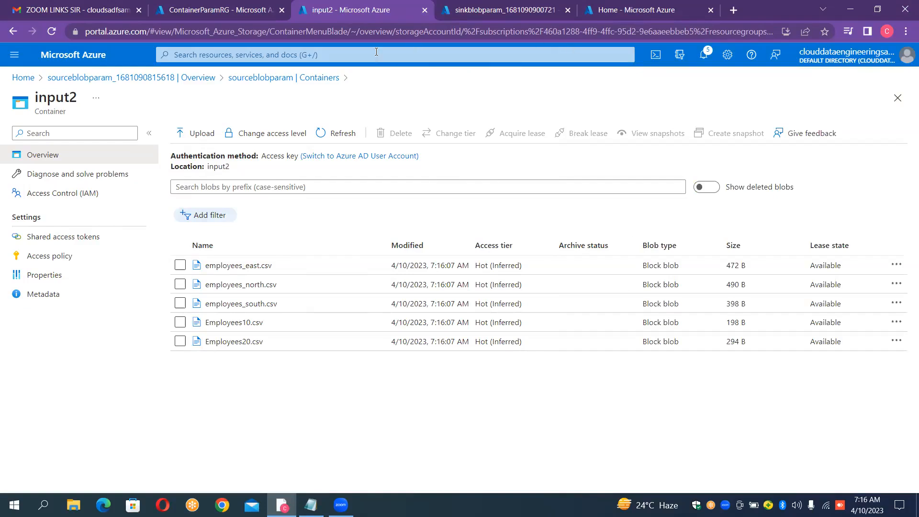
- Return from the input2 container to the container list of the sourceblobparam storage account
click(244, 6)
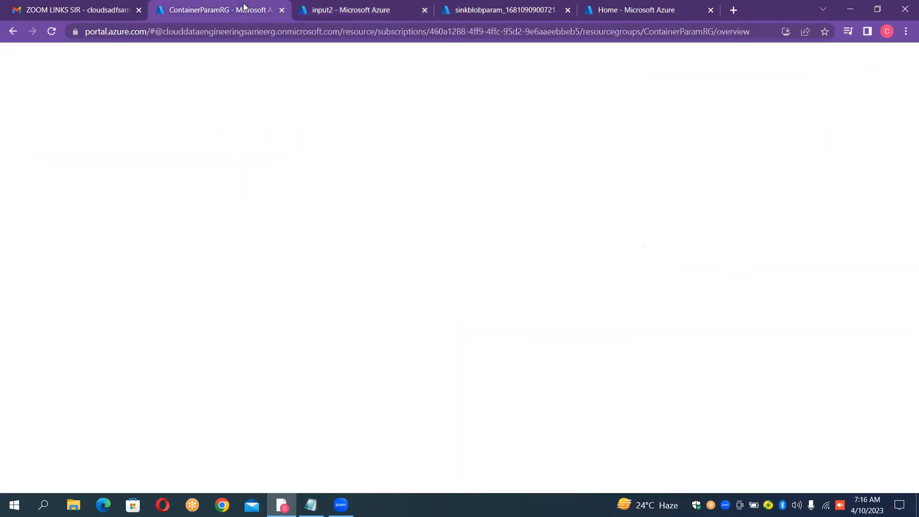
click(329, 7)
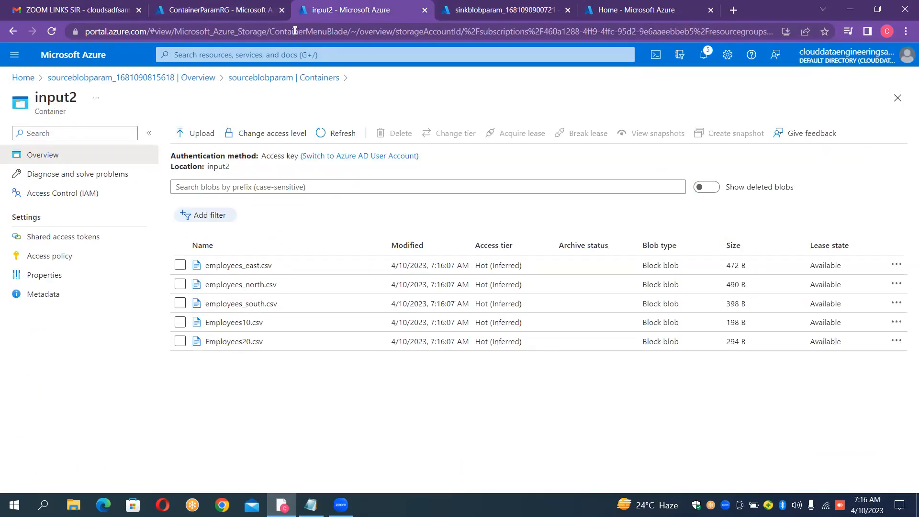
click(324, 81)
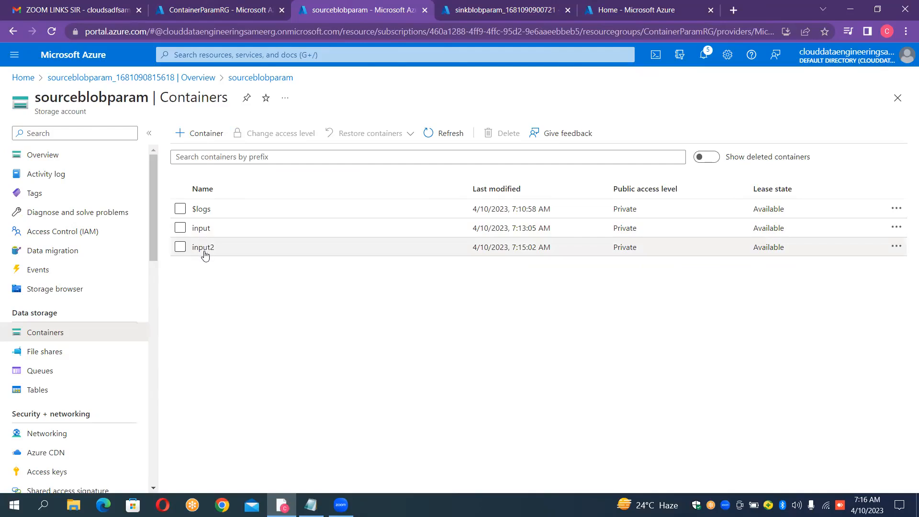
- Go to the deployed sinkblobparam storage account and open its container list
click(470, 10)
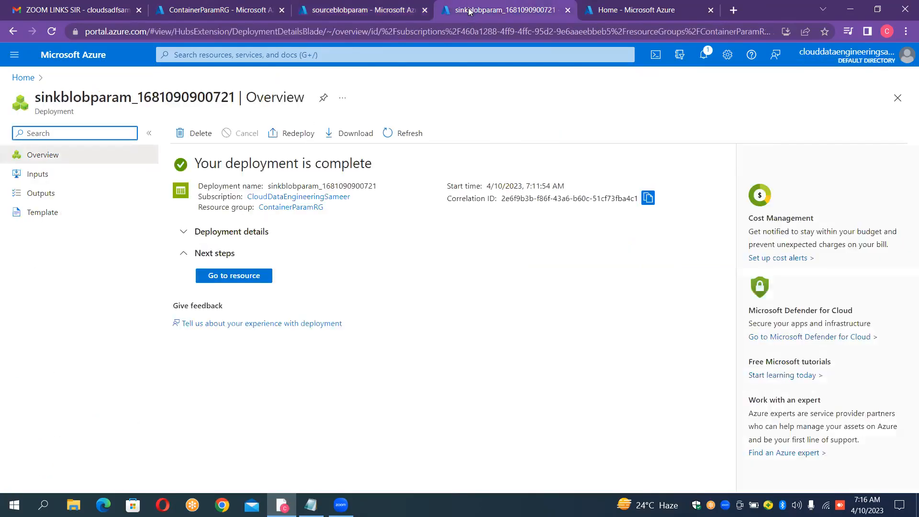
click(263, 281)
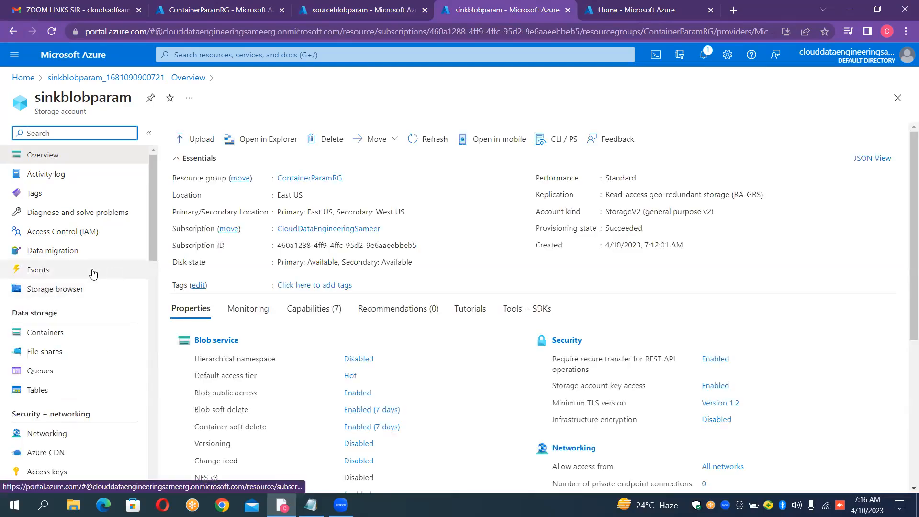
click(55, 337)
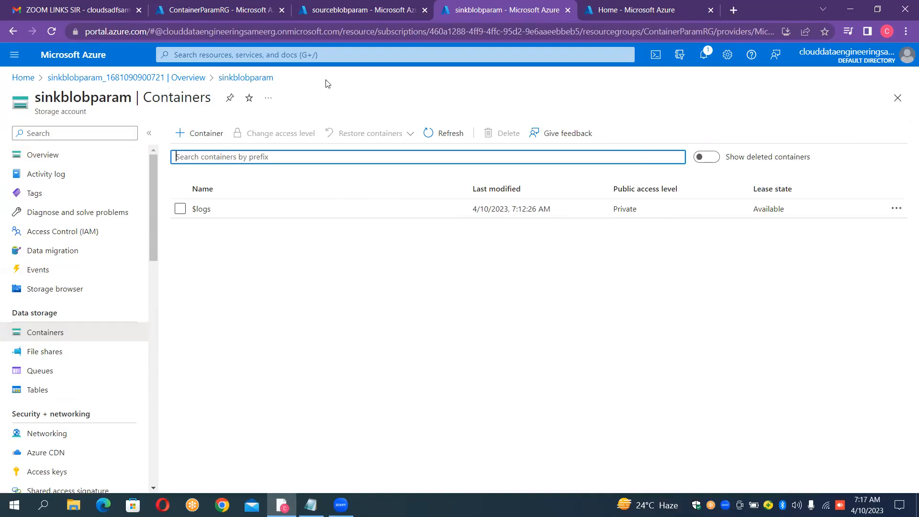
click(629, 8)
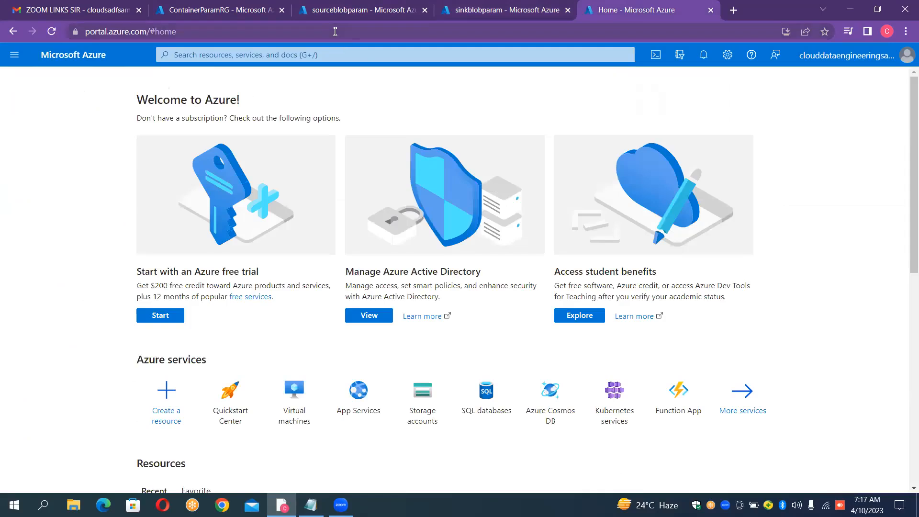
click(335, 32)
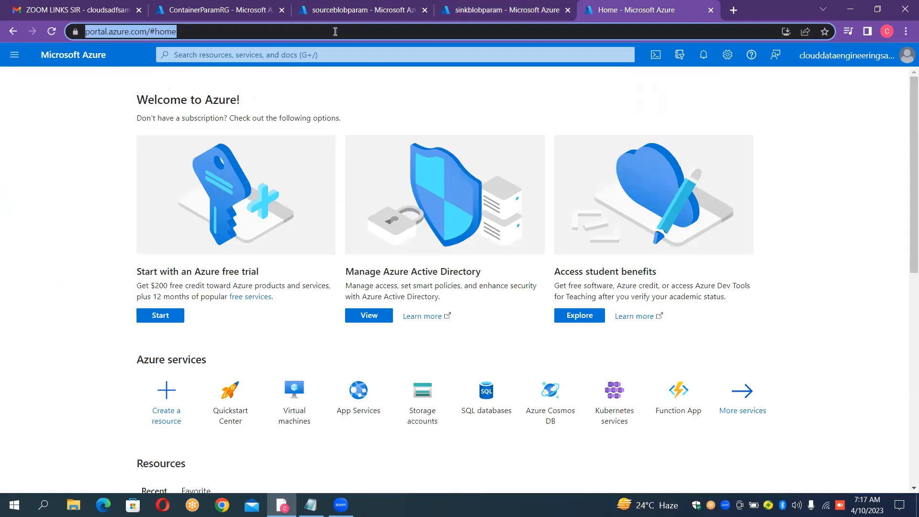
key(Return)
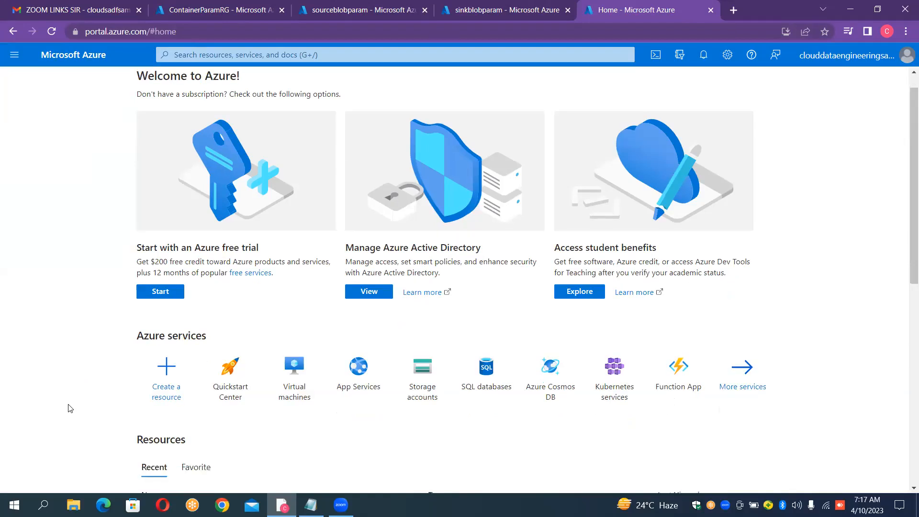
scroll(69, 408, down, 5)
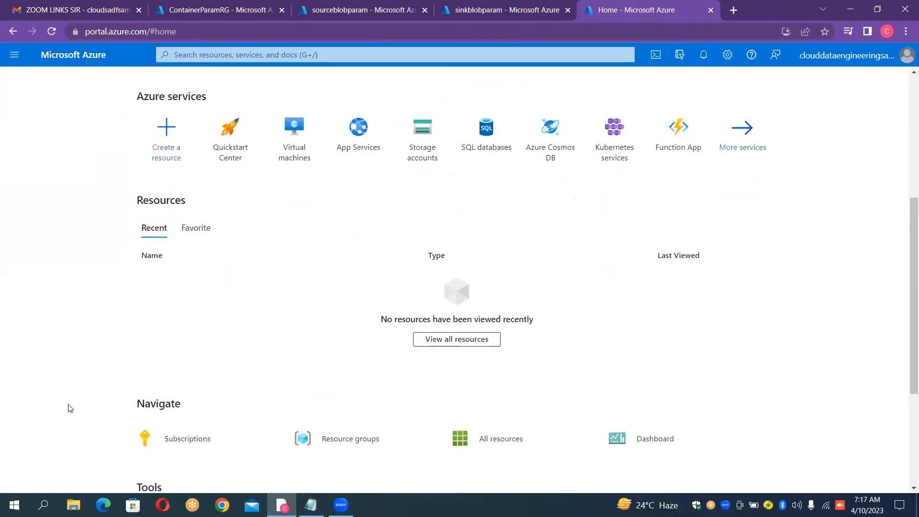
scroll(70, 408, down, 8)
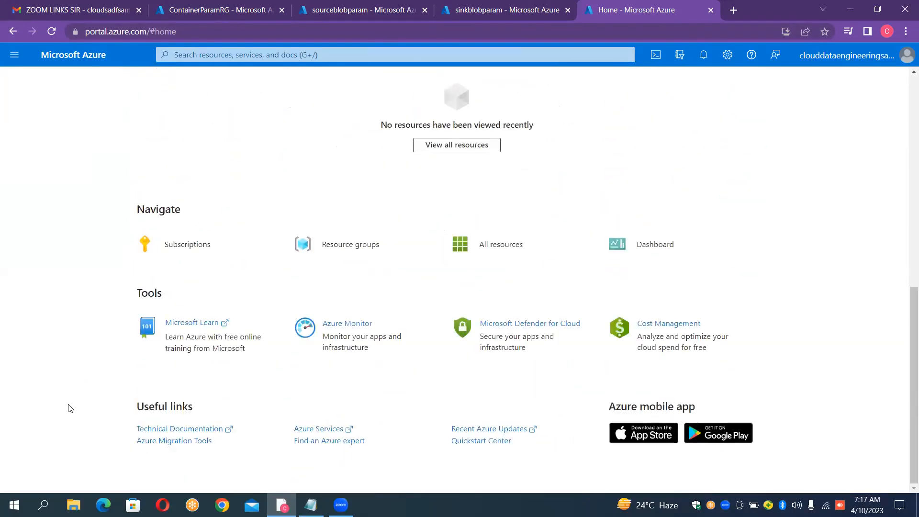
scroll(70, 408, up, 1)
scroll(70, 408, up, 8)
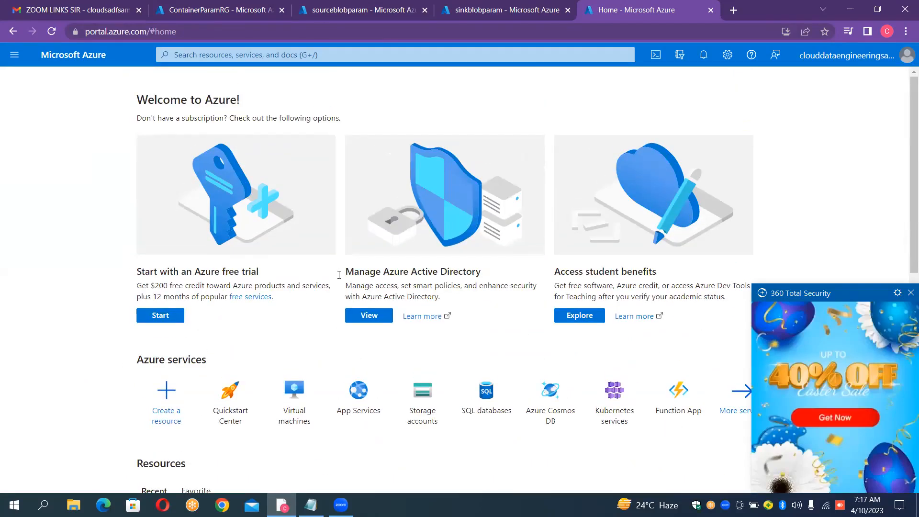
click(910, 293)
scroll(859, 243, down, 8)
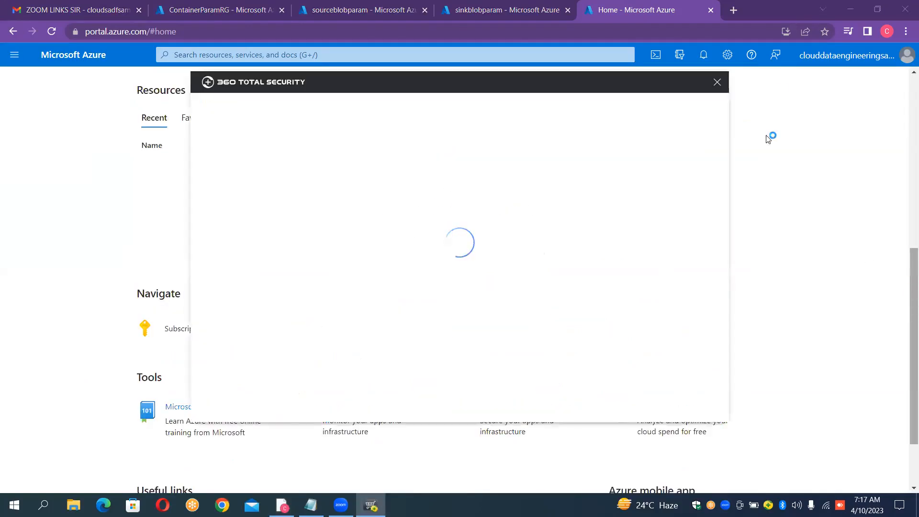
click(717, 82)
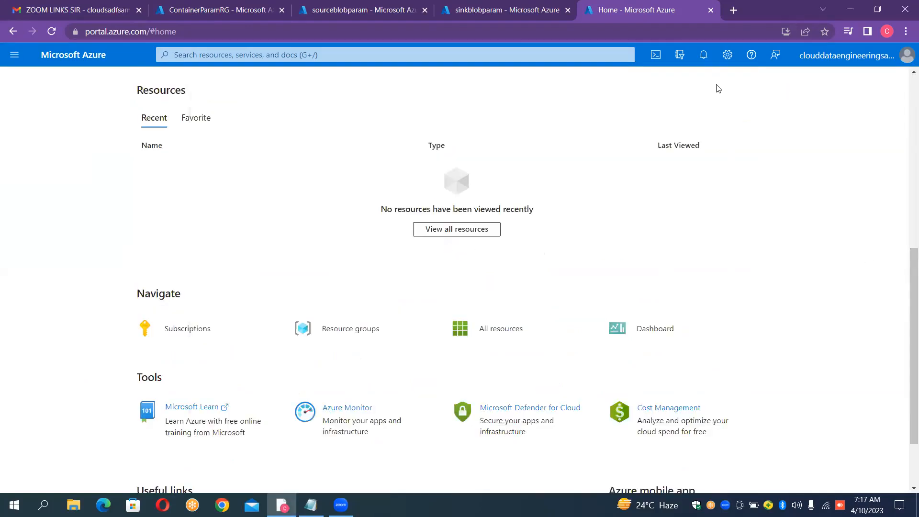
click(712, 10)
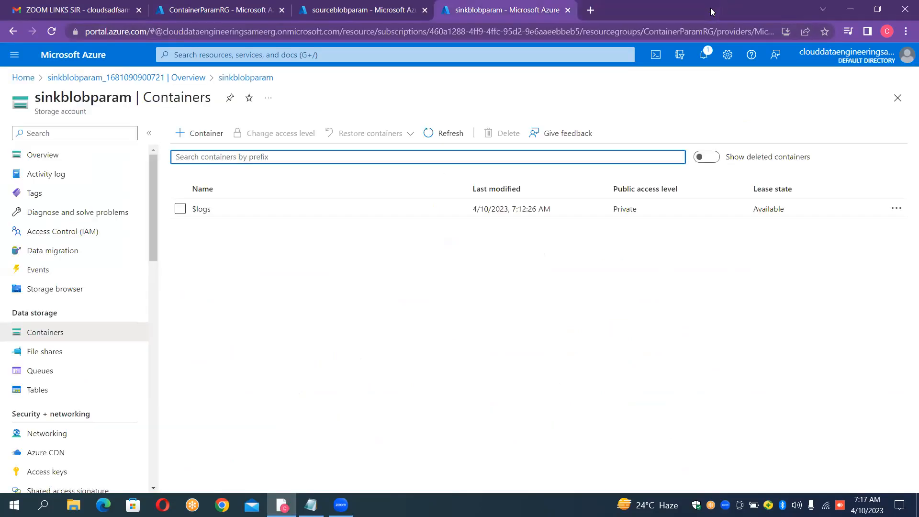
- Open the Azure portal in a new browser tab and start creating a data factory
click(590, 10)
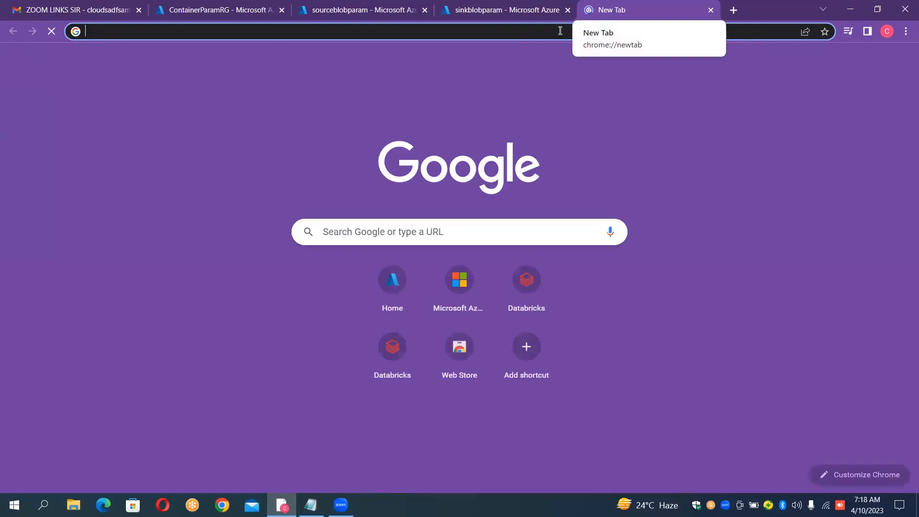
click(399, 284)
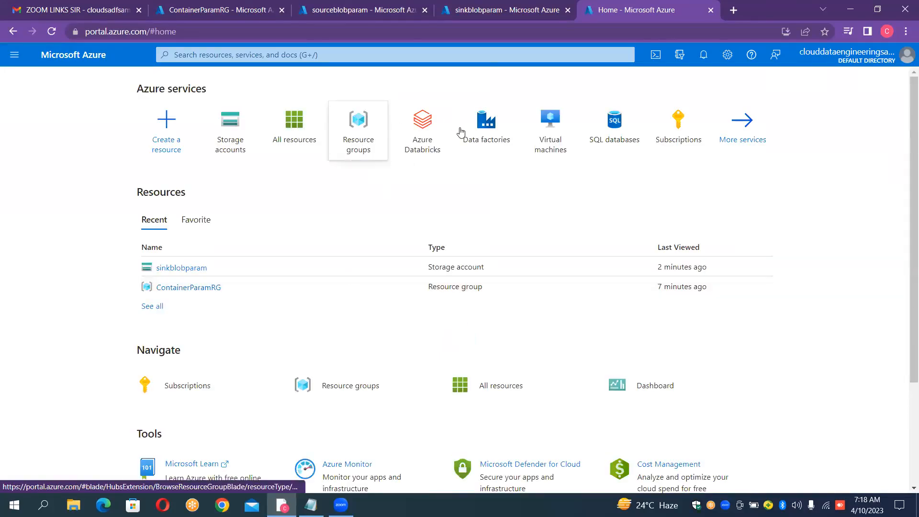
click(496, 133)
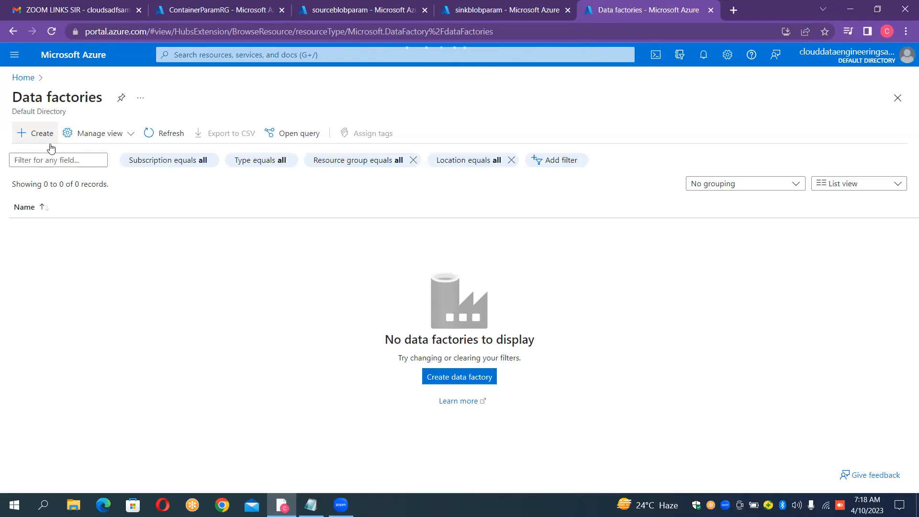
click(47, 140)
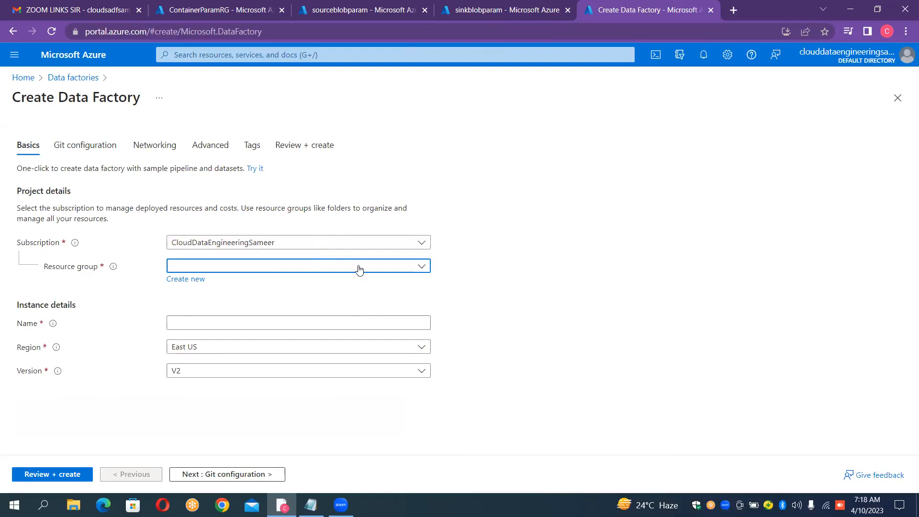
- Assign the new data factory to the ContainerParamRG resource group and name it InstanceContainersParam
click(388, 266)
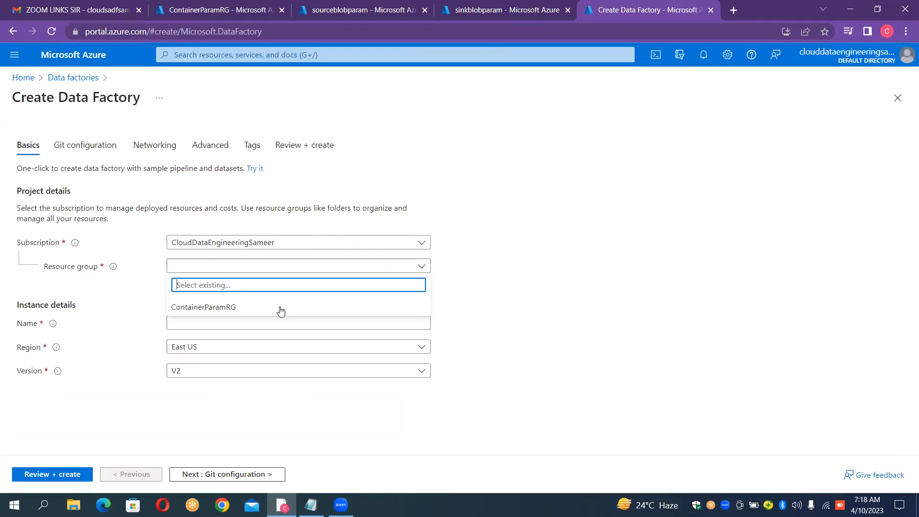
click(256, 314)
click(244, 324)
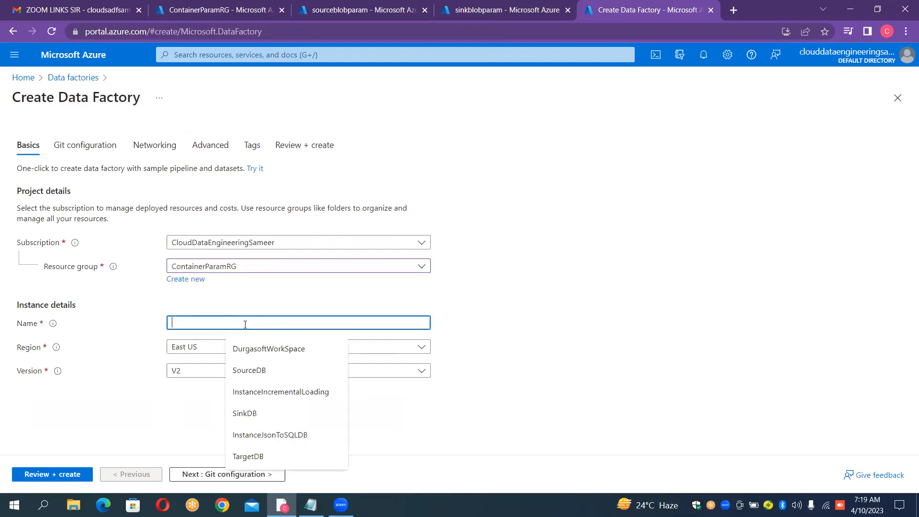
text(Instan)
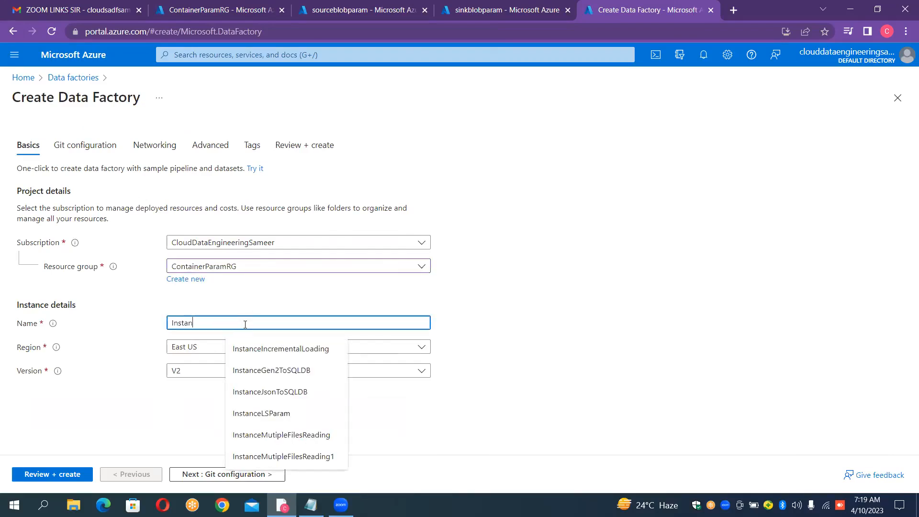
text(ceP)
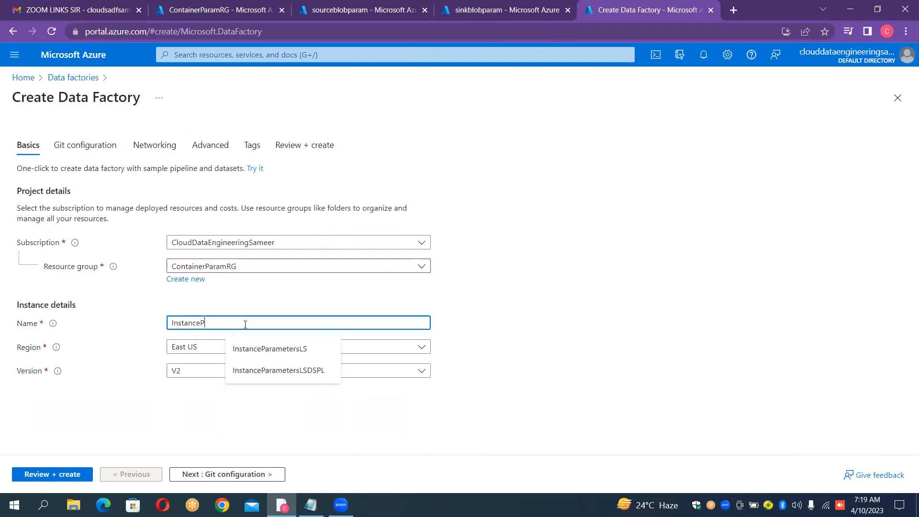
text(arametersParam)
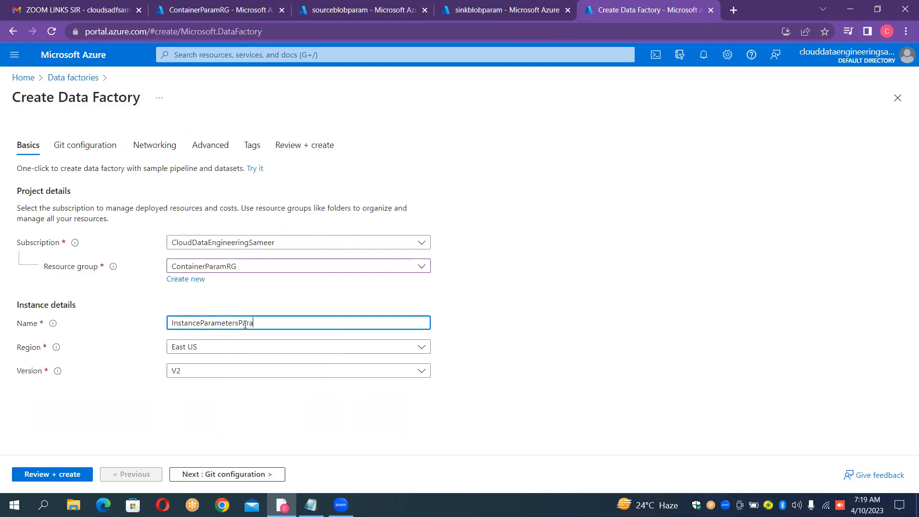
key(BackSpace)
key(BackSpace)
key(BackSpace)
key(BackSpace)
key(BackSpace)
key(BackSpace)
key(BackSpace)
key(BackSpace)
key(BackSpace)
key(BackSpace)
key(BackSpace)
key(BackSpace)
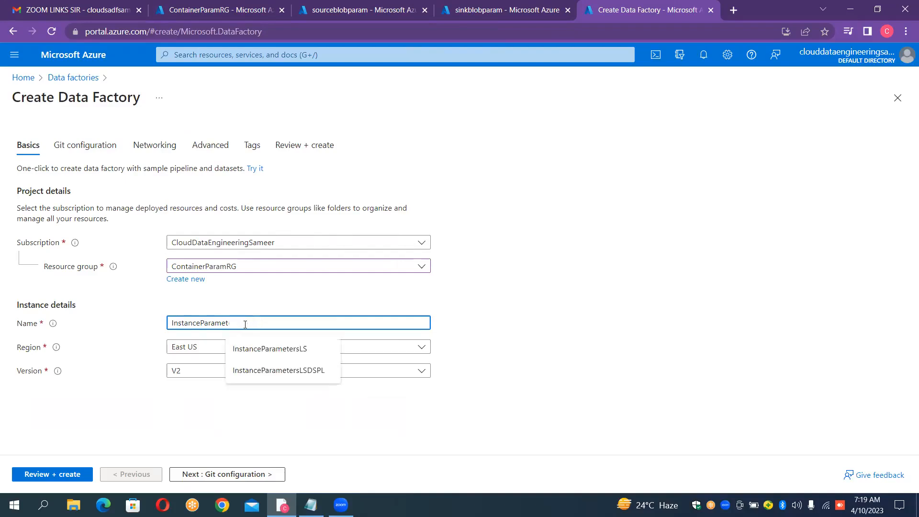
key(BackSpace)
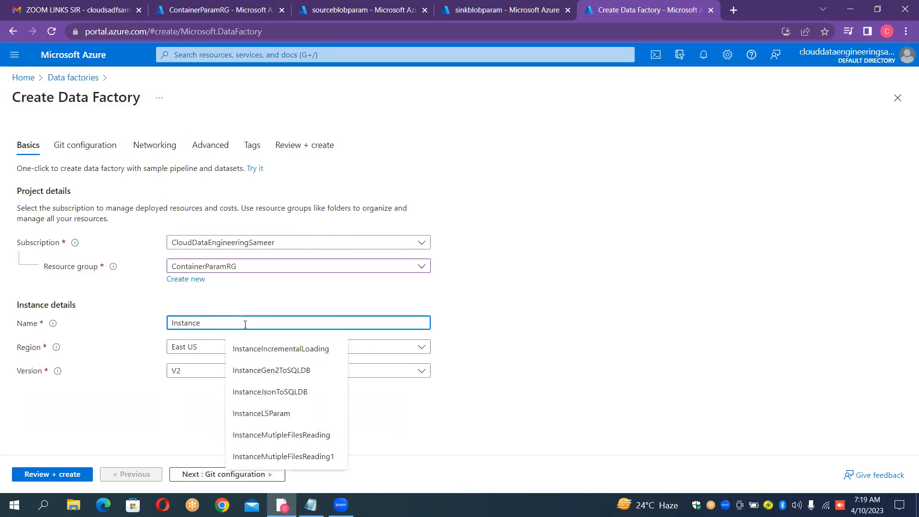
text(ContainersPa)
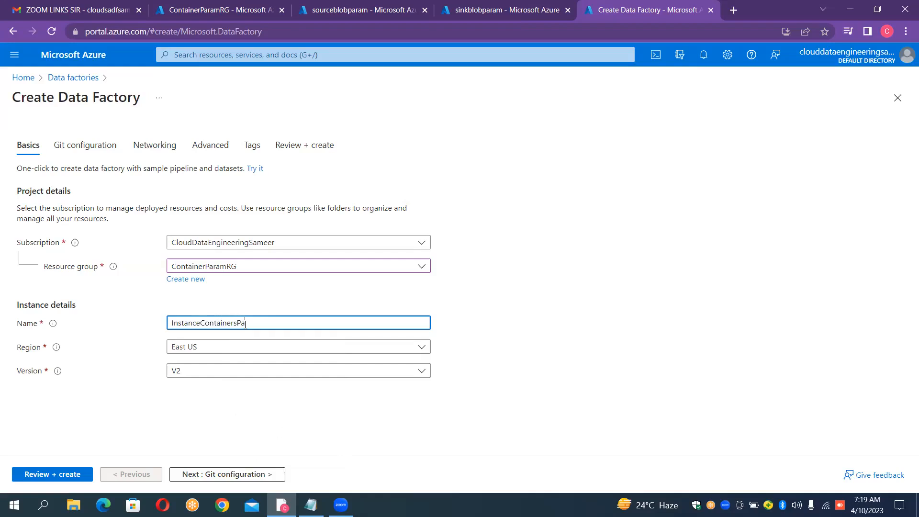
text(ram)
- Review the InstanceContainersParam configuration, revalidating from the basic settings if necessary, and create the data factory
click(48, 475)
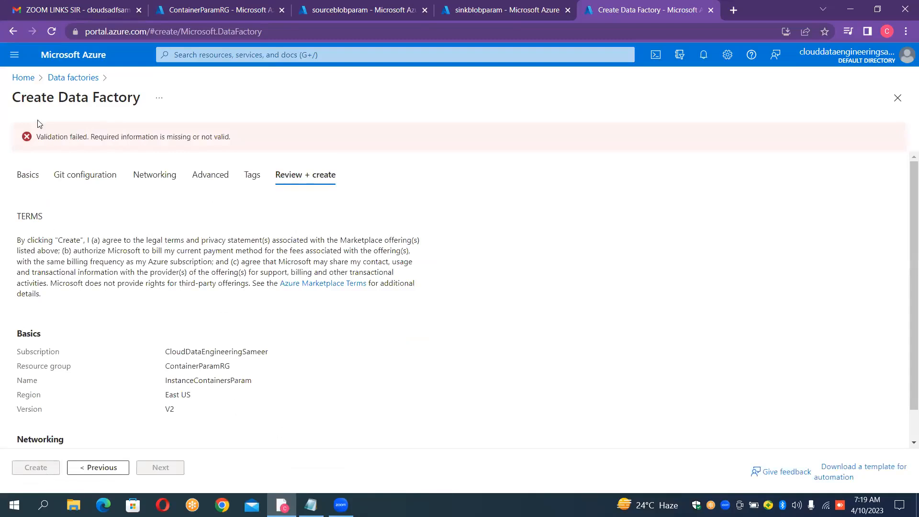
click(33, 178)
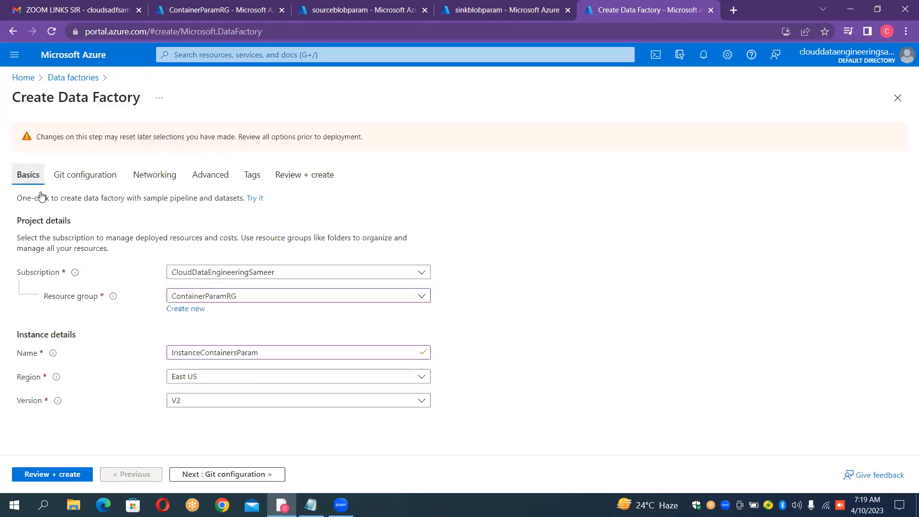
click(72, 475)
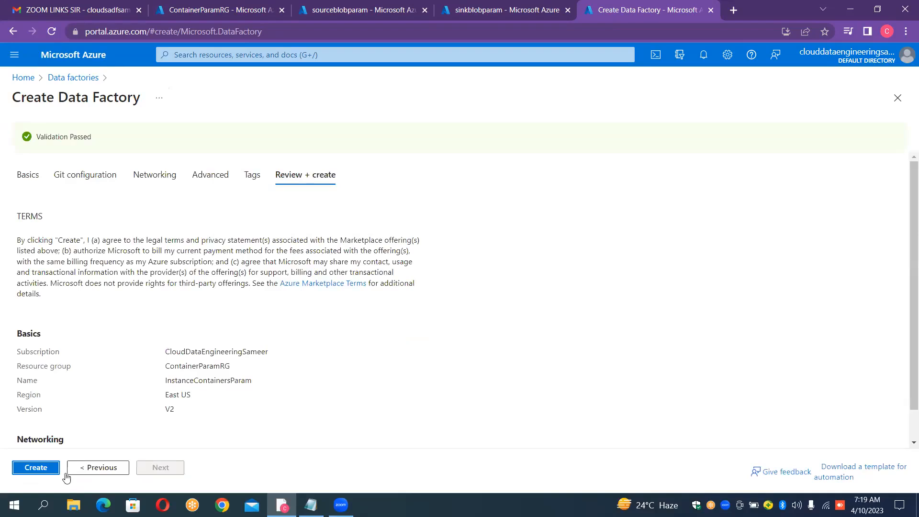
click(46, 469)
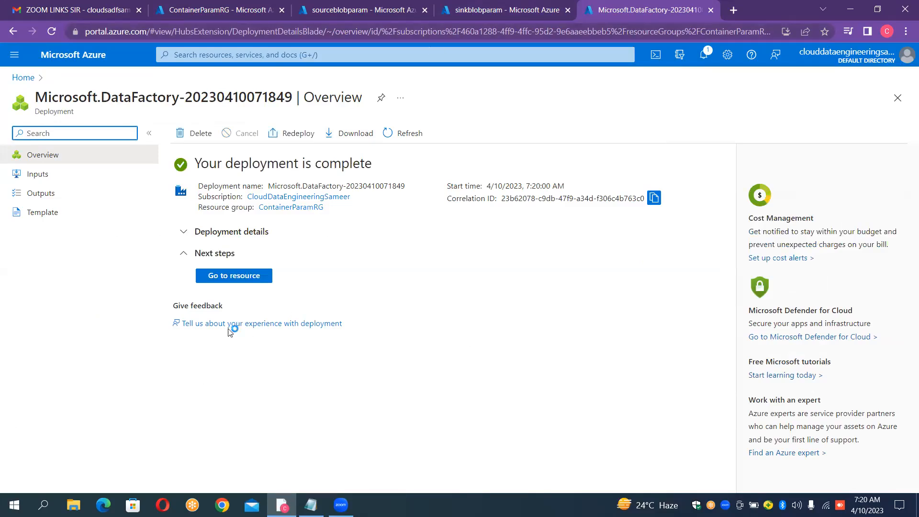
- Launch Azure Data Factory Studio for the deployed InstanceContainersParam factory and go to its linked services
click(257, 281)
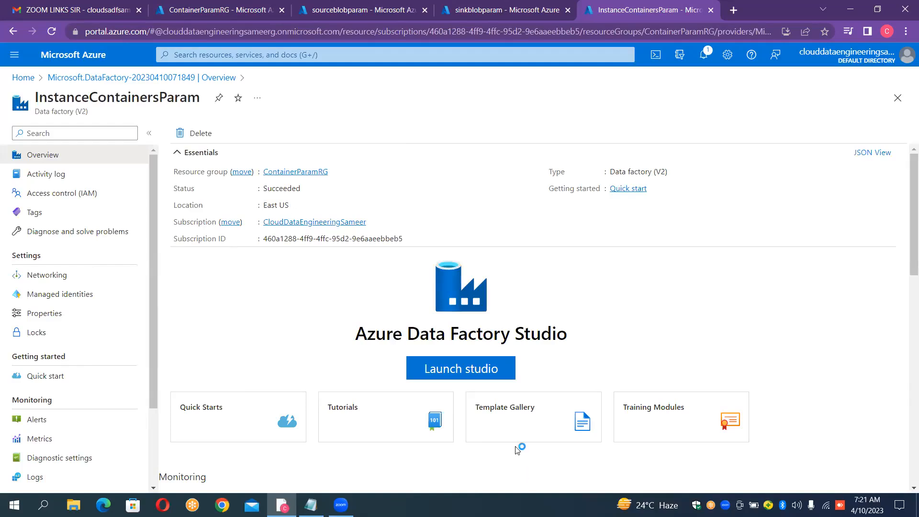
click(454, 370)
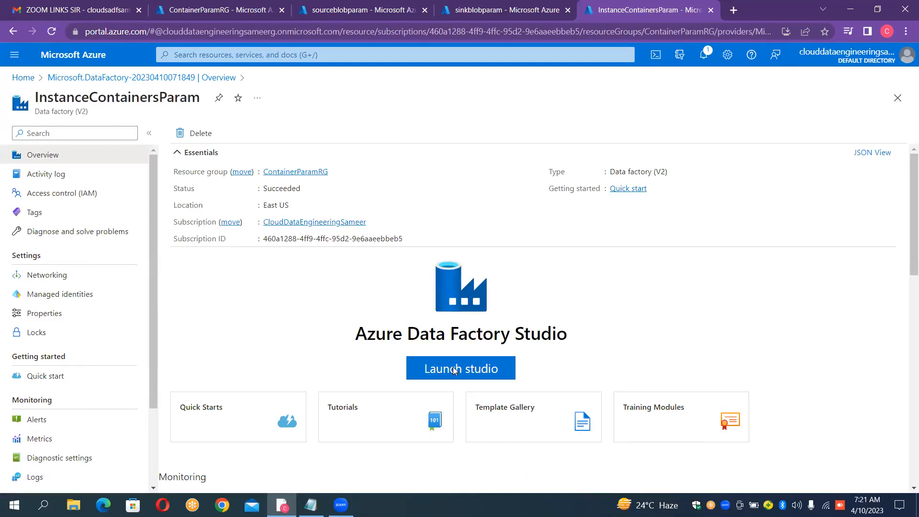
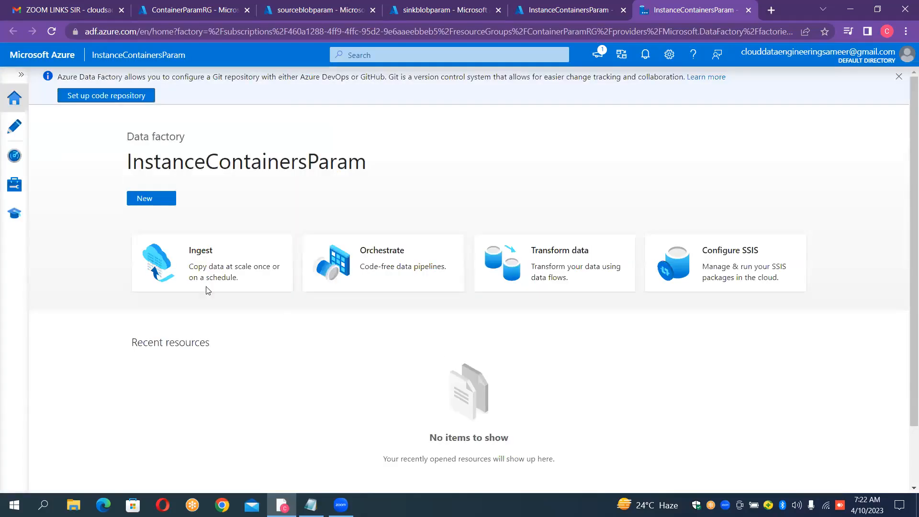
click(21, 76)
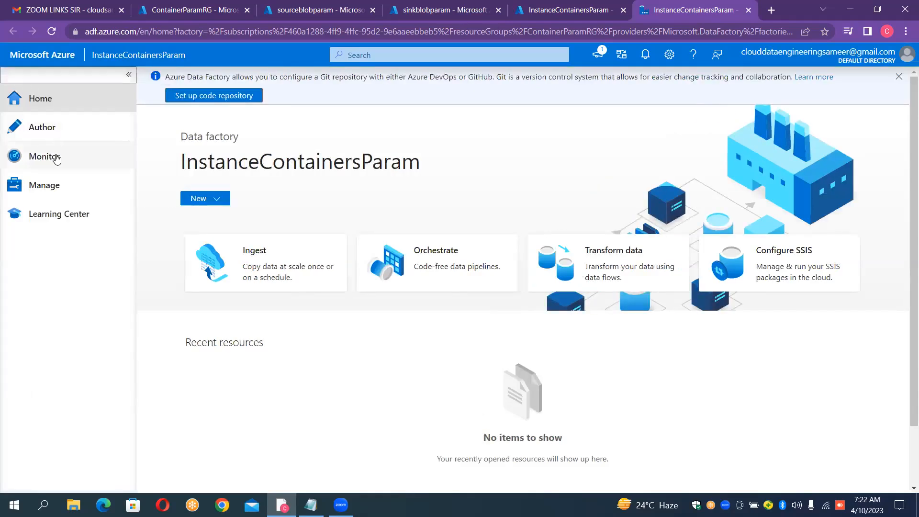
click(57, 186)
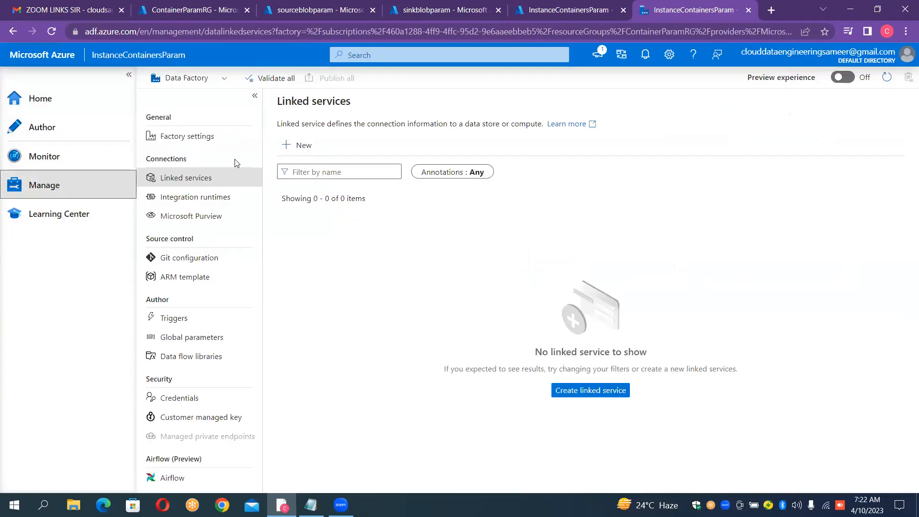
- Start a new linked service, search the data stores for "blob" and choose Azure Blob Storage as its type
click(301, 155)
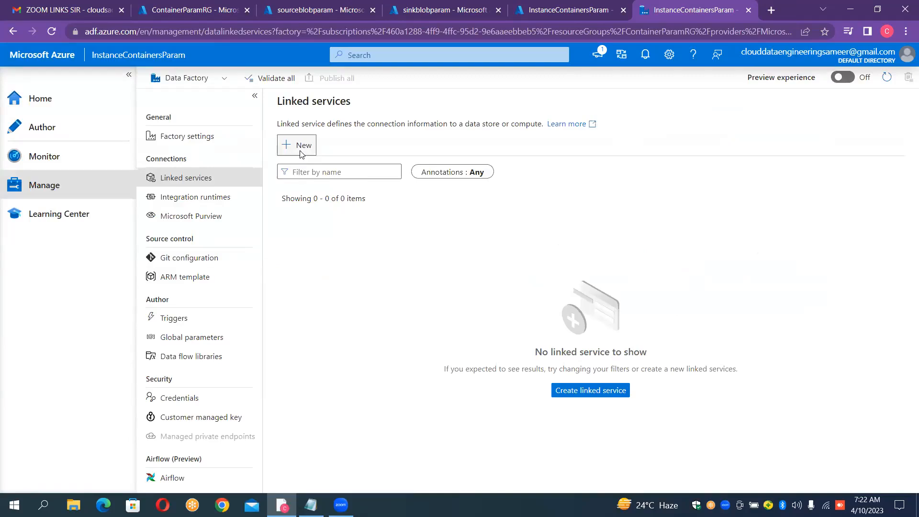
click(301, 155)
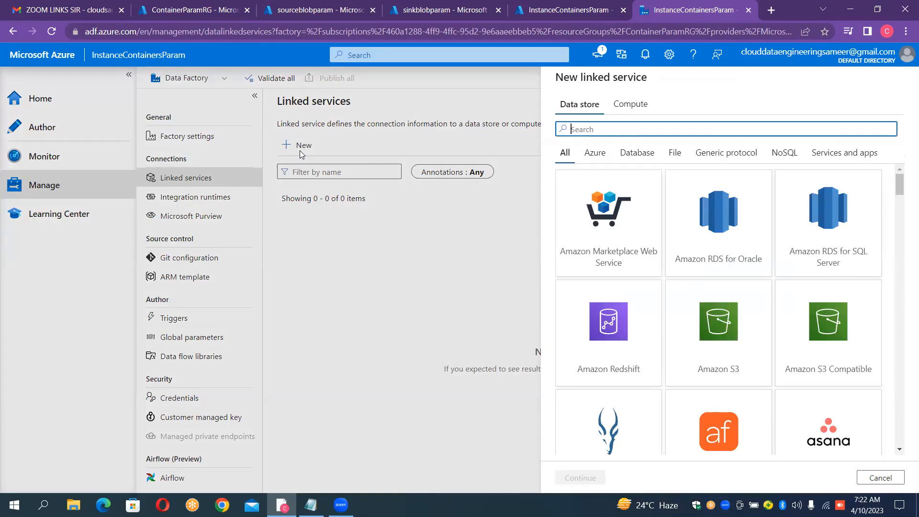
text(blob)
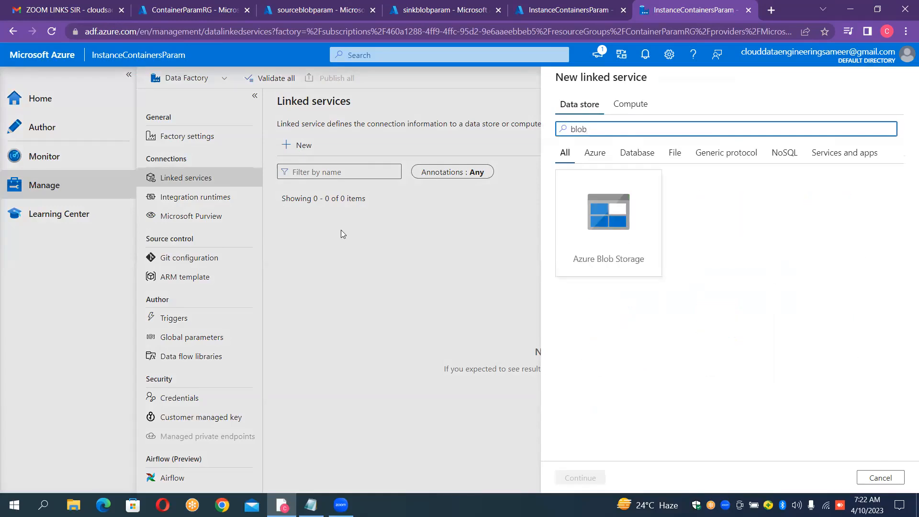
click(611, 216)
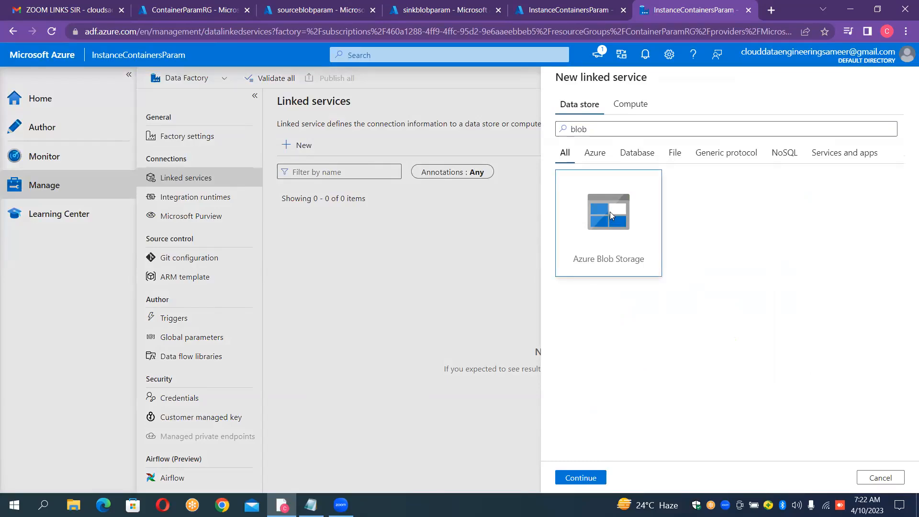
double_click(610, 211)
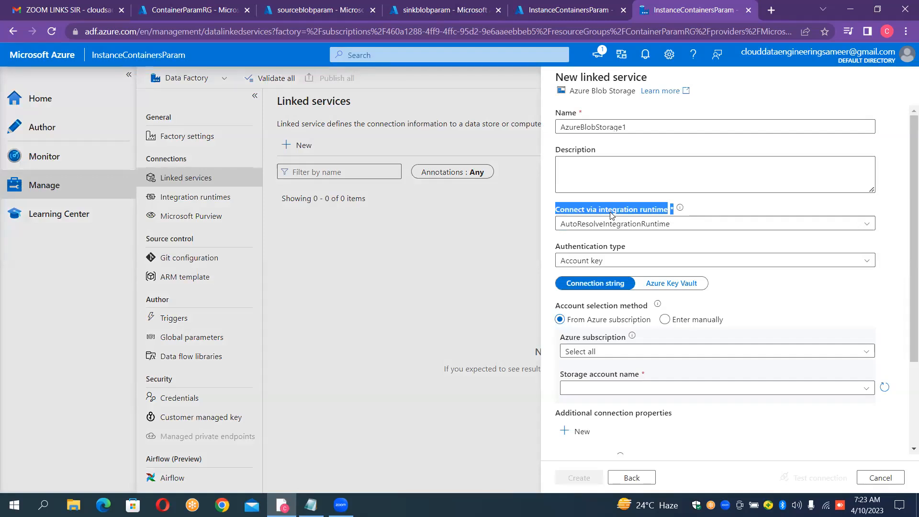
- Name the Azure Blob Storage linked service LS_BLOB_SOURCE
click(685, 123)
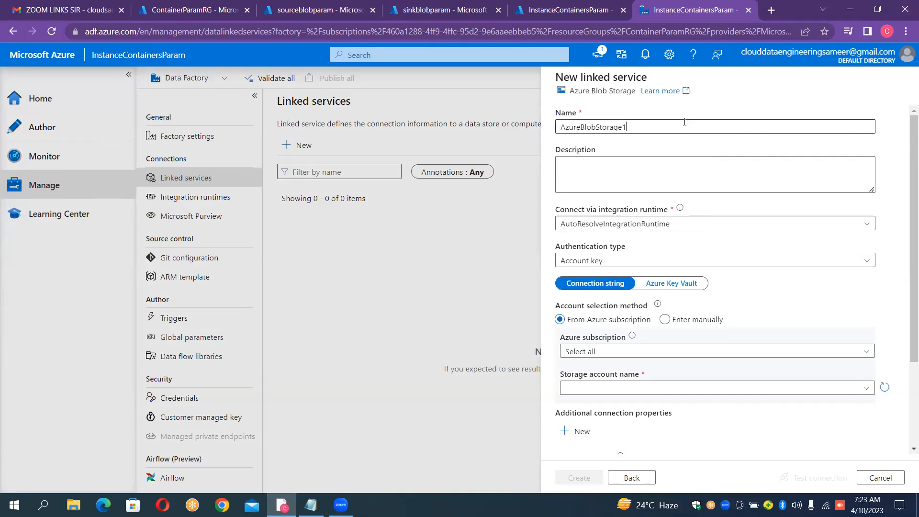
key(ctrl+a)
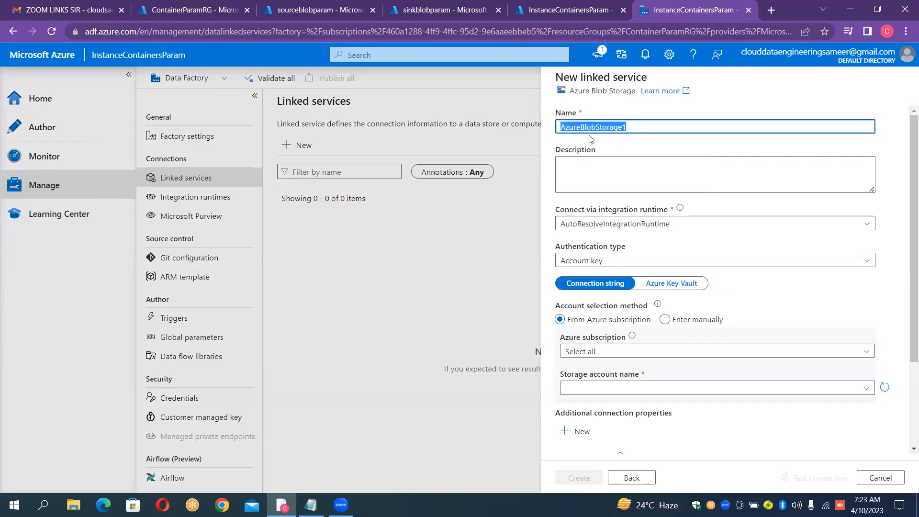
key(BackSpace)
text(LS_)
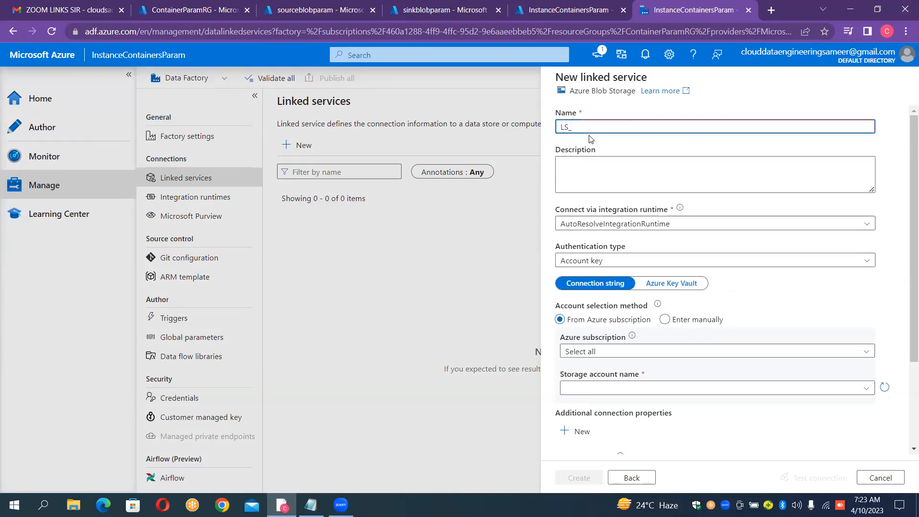
text(BLOB)
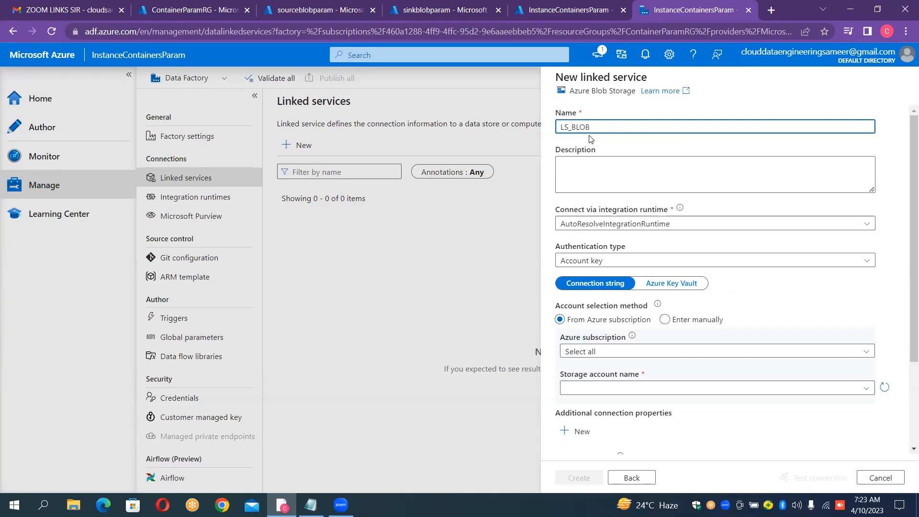
text(SOURCE)
- Connect the linked service to the sourceblobparam storage account in the data factory's own Azure subscription and test the connection
click(860, 352)
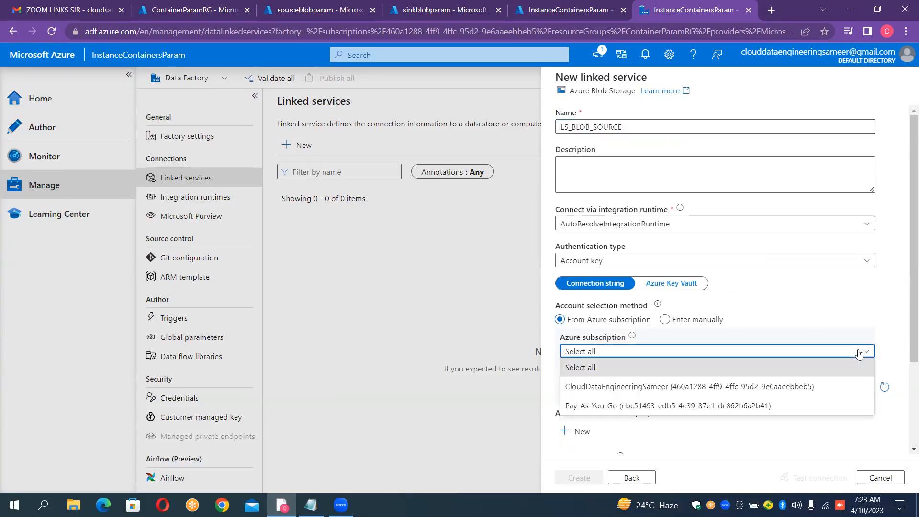
click(779, 387)
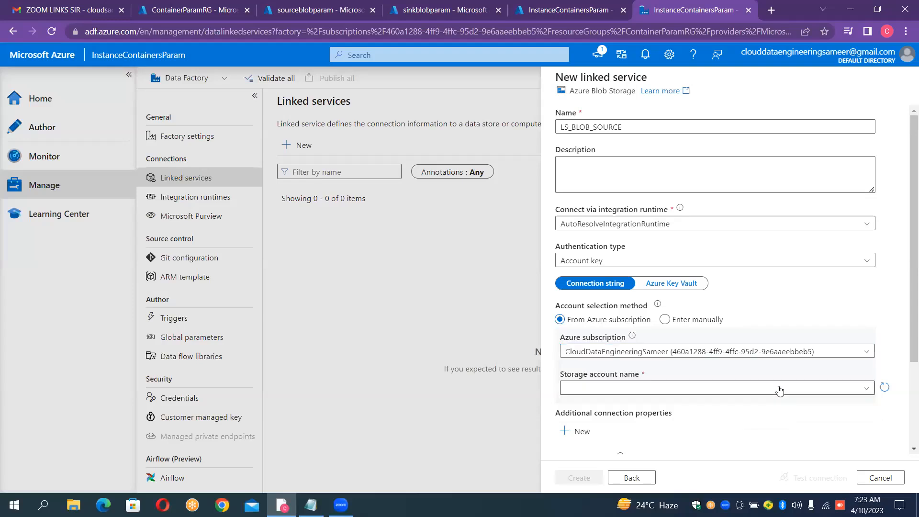
click(780, 389)
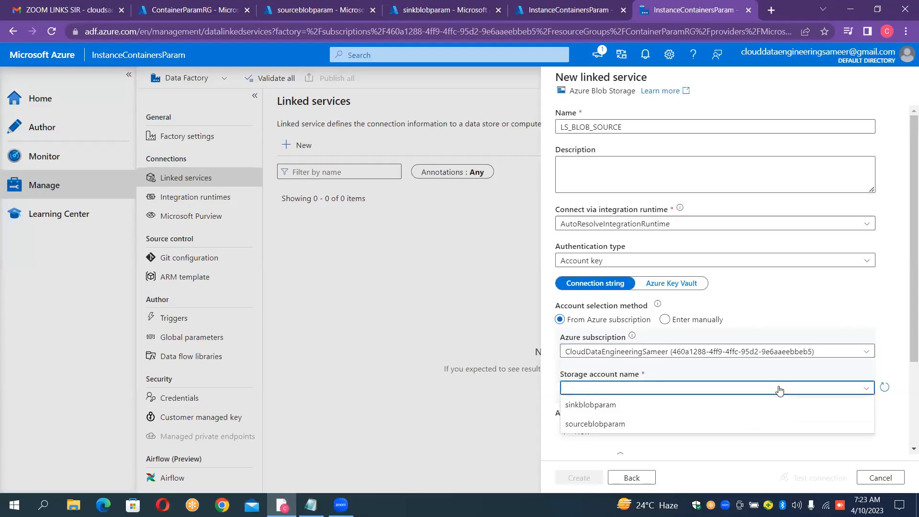
click(682, 424)
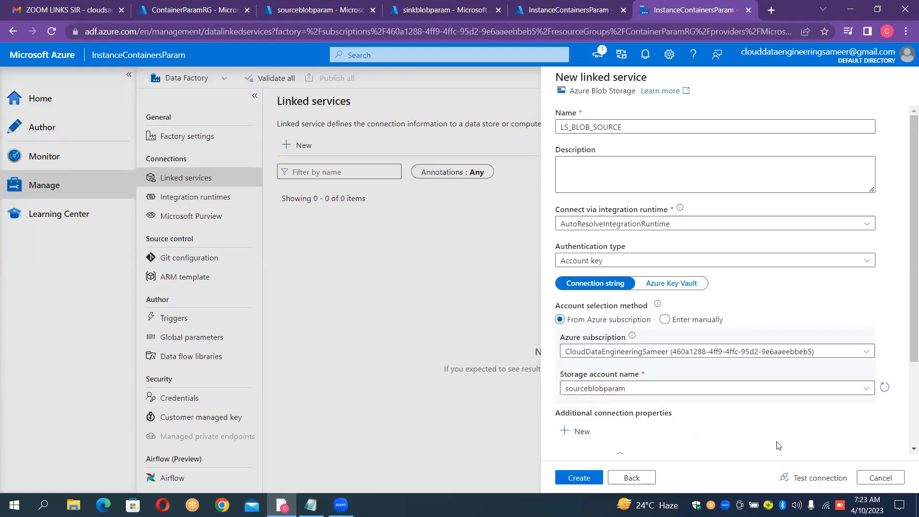
click(805, 473)
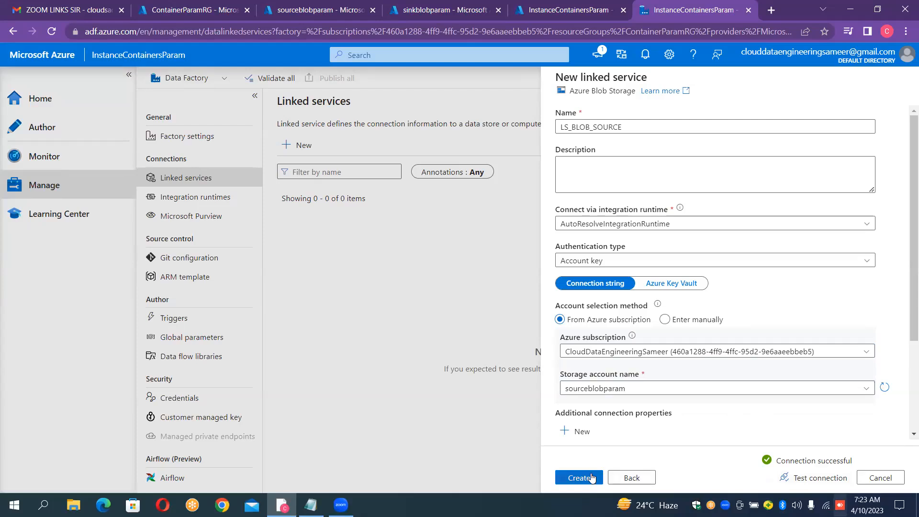
- Create the LS_BLOB_SOURCE linked service and start another new linked service of type Azure Blob Storage, searching the data stores for "Blob"
click(592, 478)
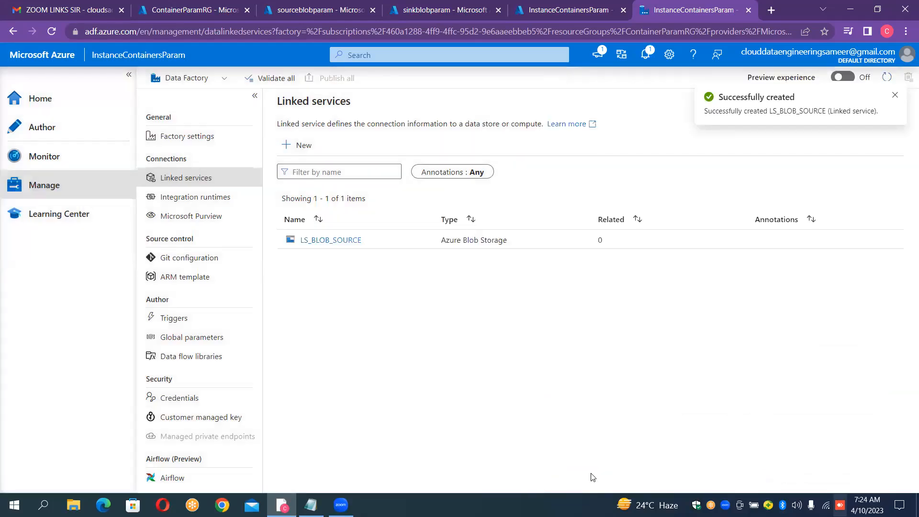
click(292, 149)
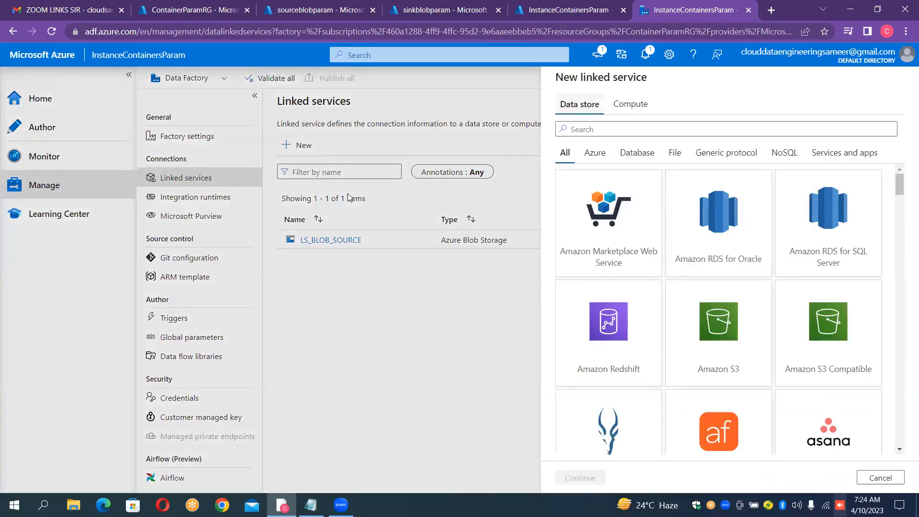
click(635, 128)
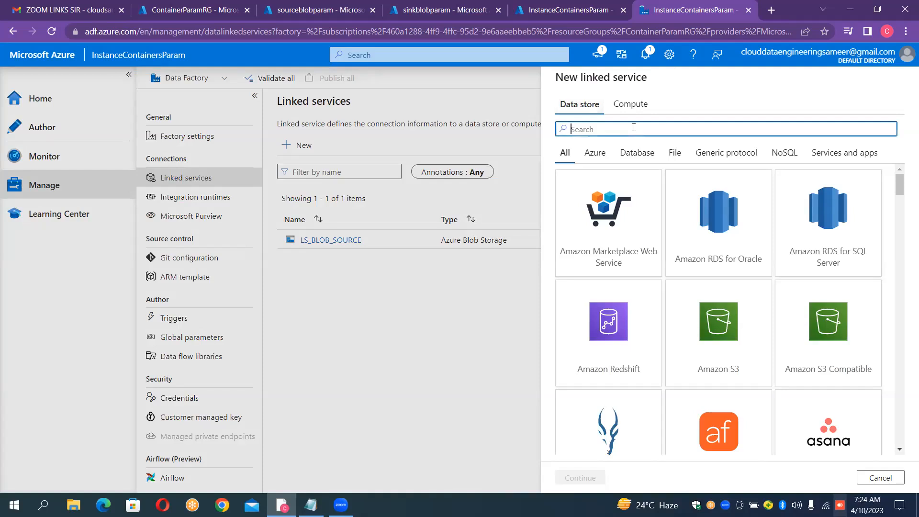
text(Blob)
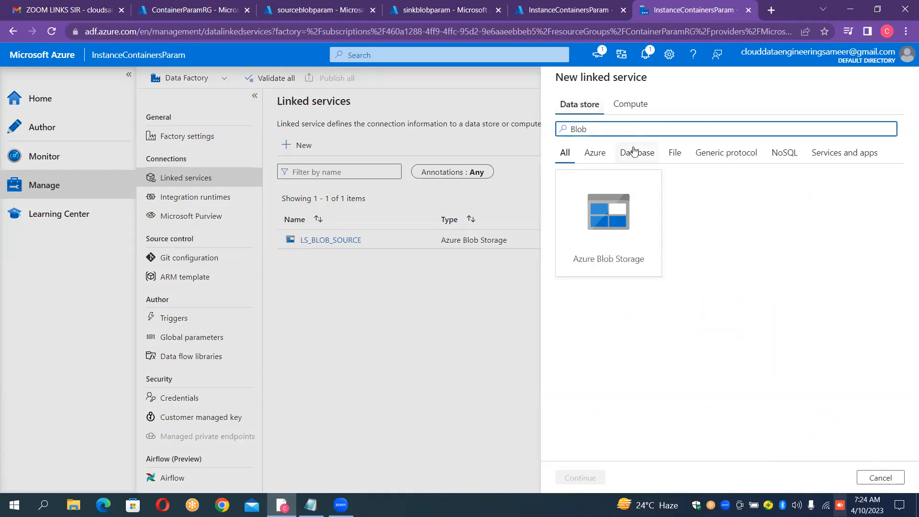
double_click(599, 213)
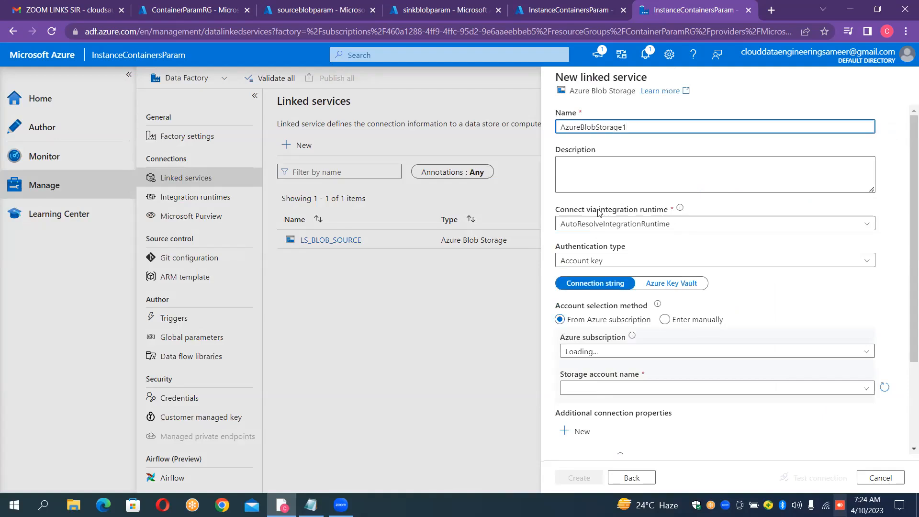
- Name the second Azure Blob Storage linked service LS_BLOB_SINK
key(ctrl+a)
key(BackSpace)
text(LS_BLOBS_)
text(INK)
key(BackSpace)
key(BackSpace)
key(BackSpace)
key(BackSpace)
key(BackSpace)
key(BackSpace)
text(B_SINK)
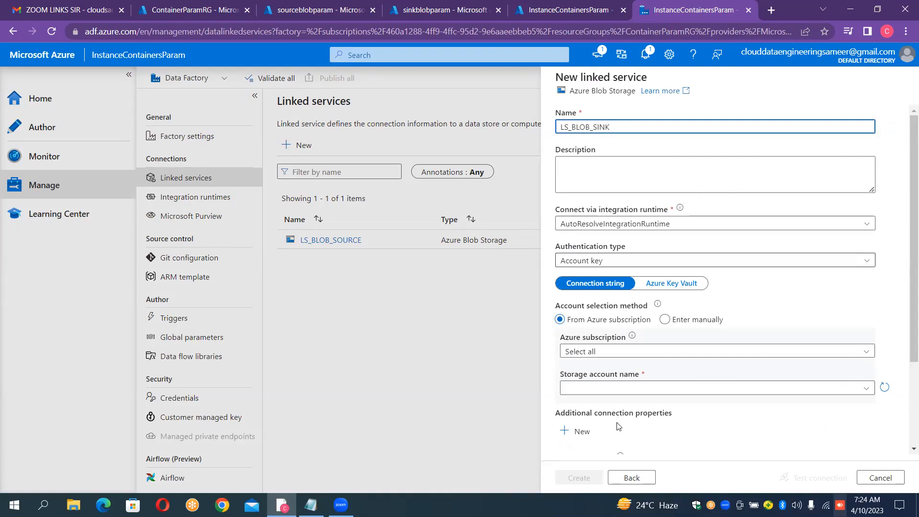
- Connect LS_BLOB_SINK to the sinkblobparam storage account in the CloudDataEngineeringSameer subscription, test the connection and create the linked service
click(697, 356)
click(668, 387)
click(669, 388)
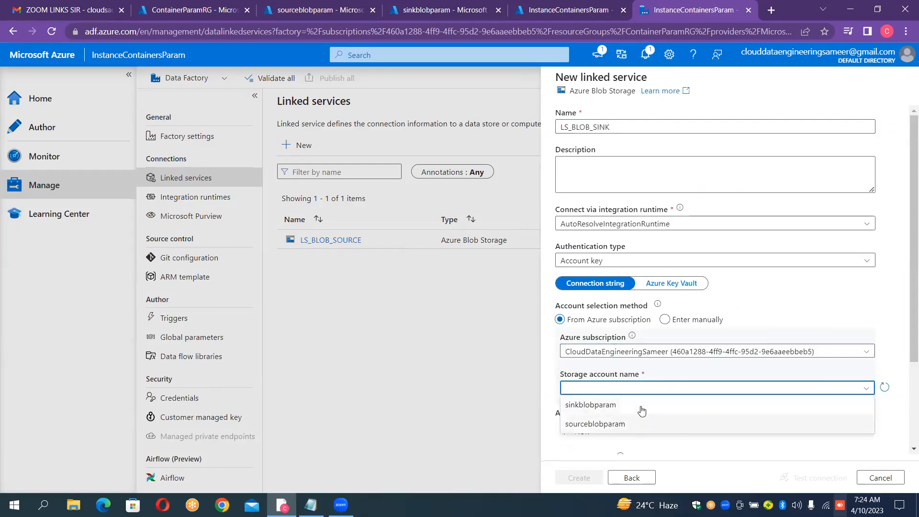
click(622, 406)
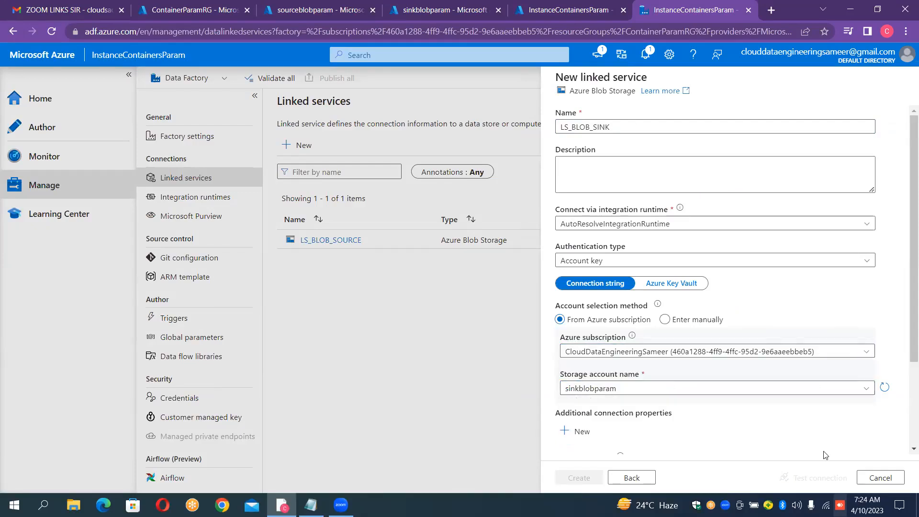
click(831, 479)
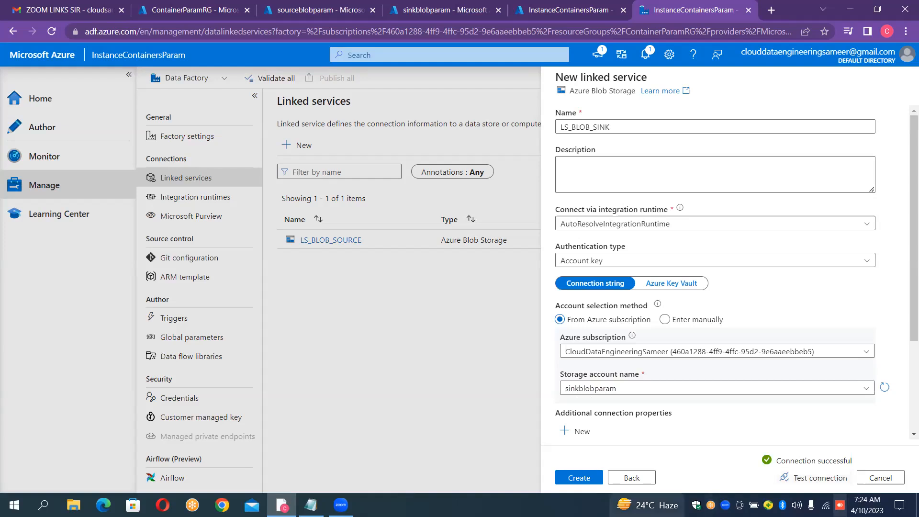
click(557, 477)
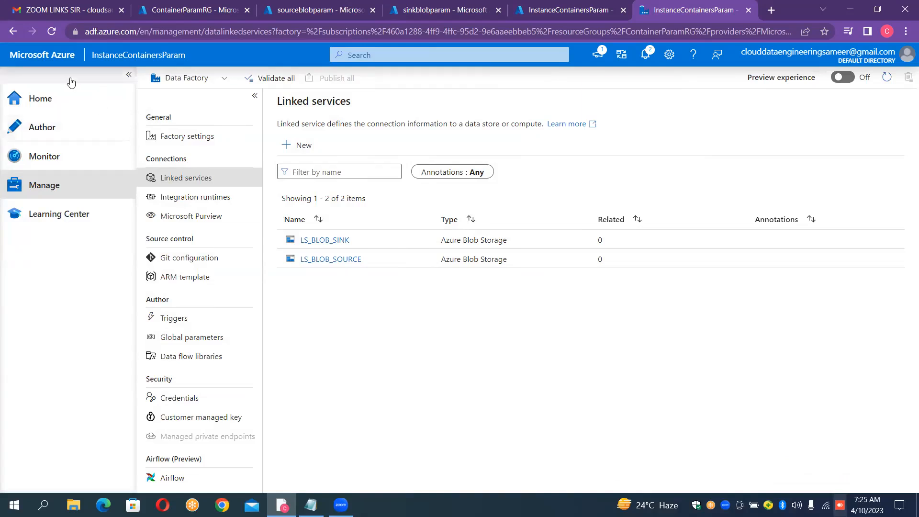
- Start a new dataset in the factory's authoring area, based on Azure Blob Storage with the DelimitedText format
click(50, 132)
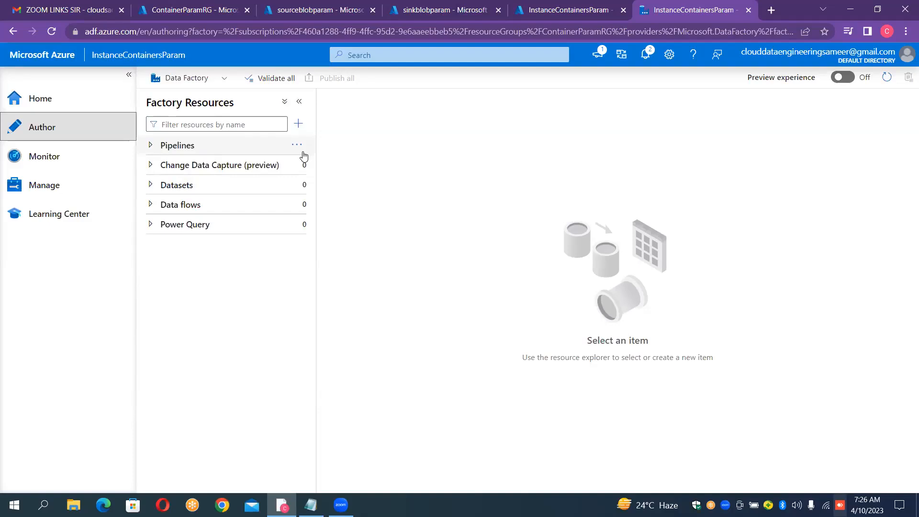
click(297, 185)
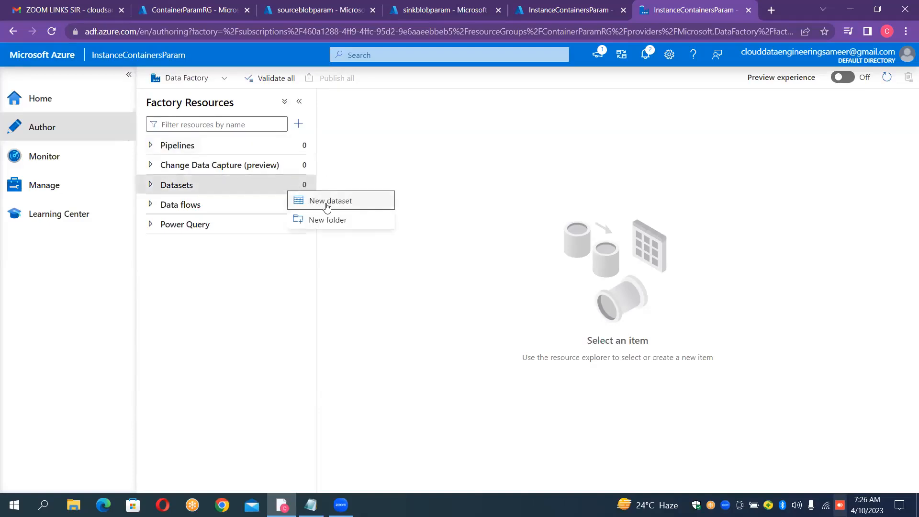
click(327, 202)
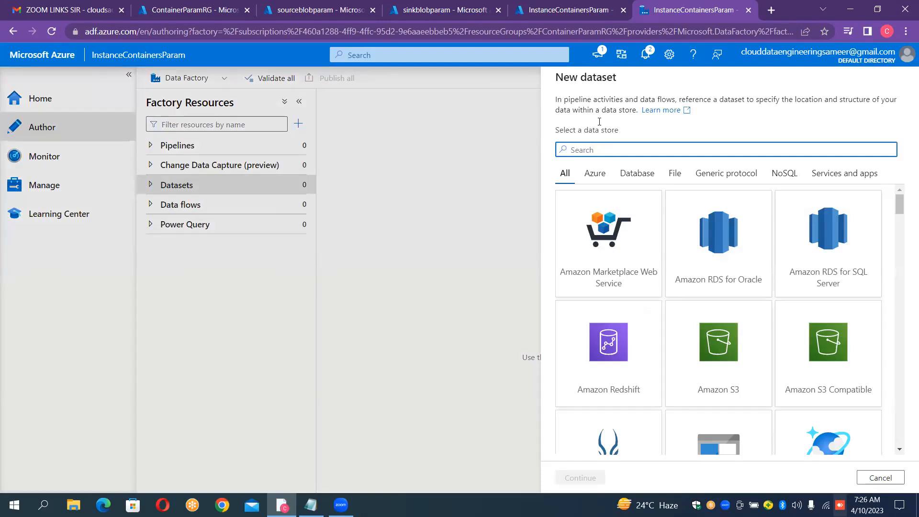
text(blob)
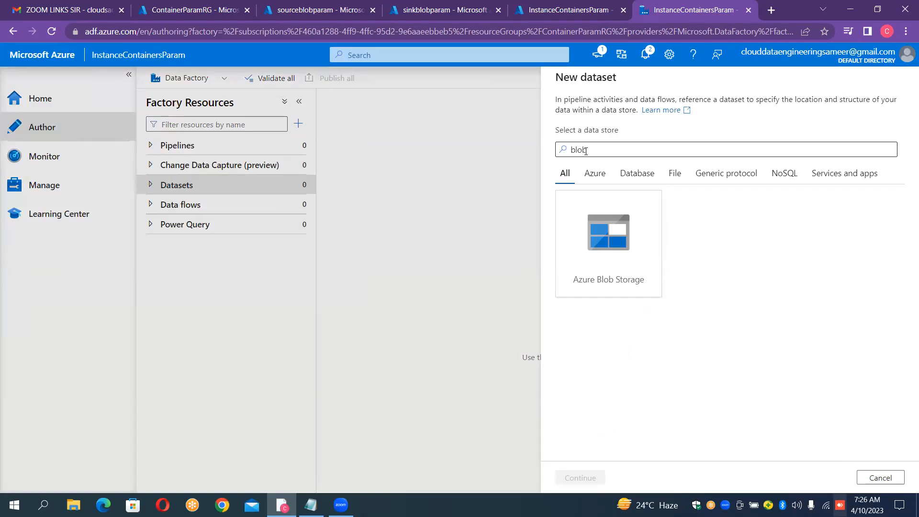
double_click(598, 230)
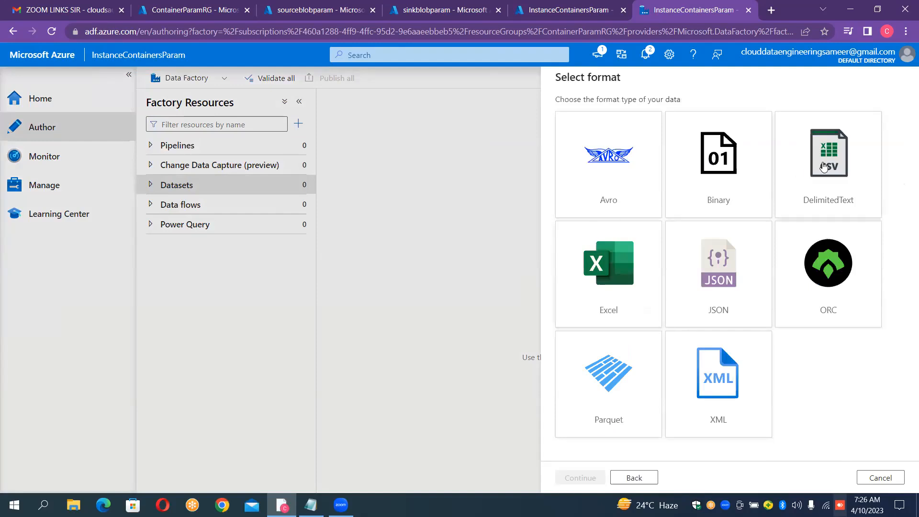
double_click(823, 166)
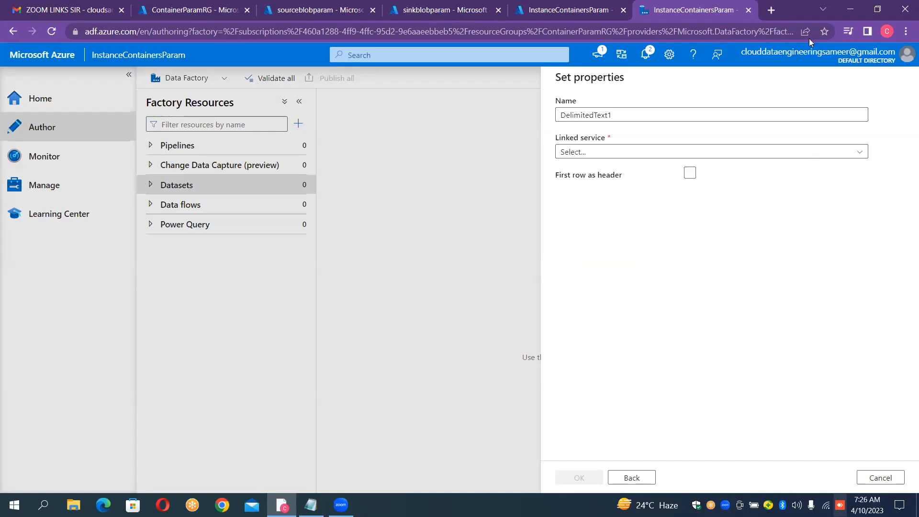
- Name the new delimited text dataset DS_BLOB_SOURCE
click(633, 115)
double_click(633, 115)
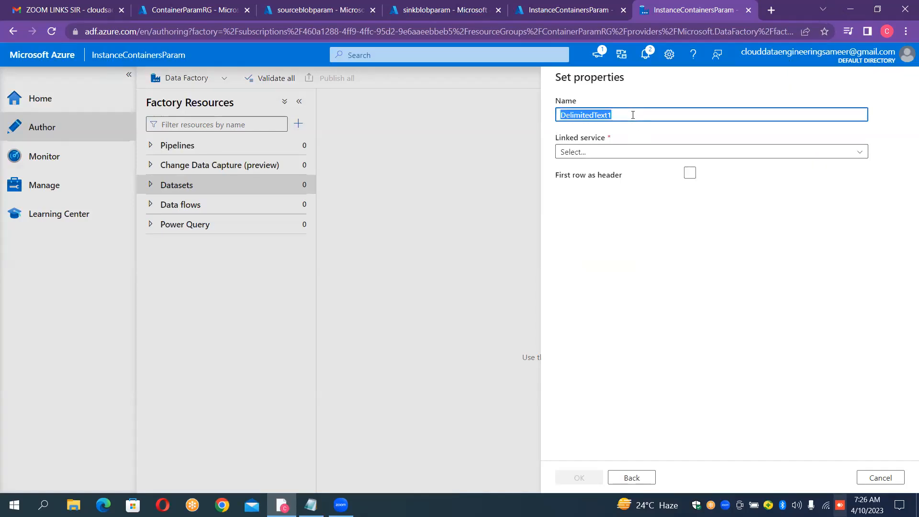
key(BackSpace)
text(DS)
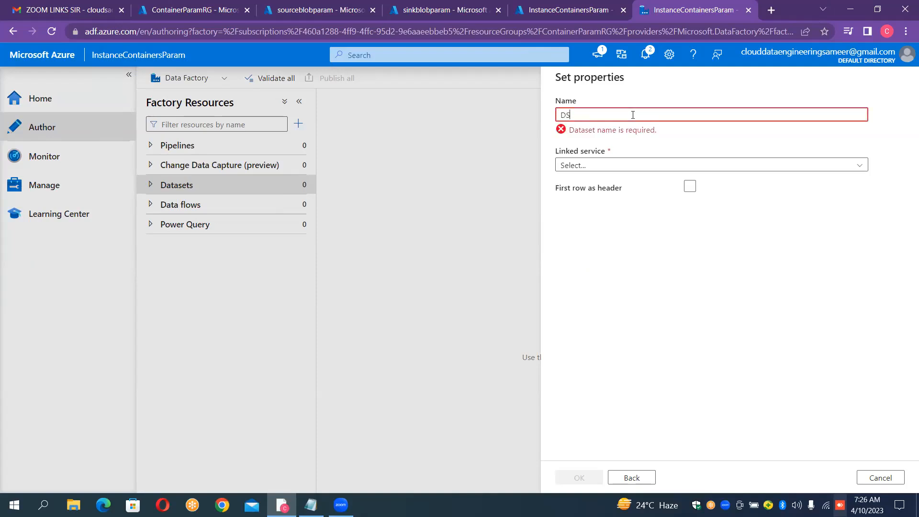
text(_B)
text(LO)
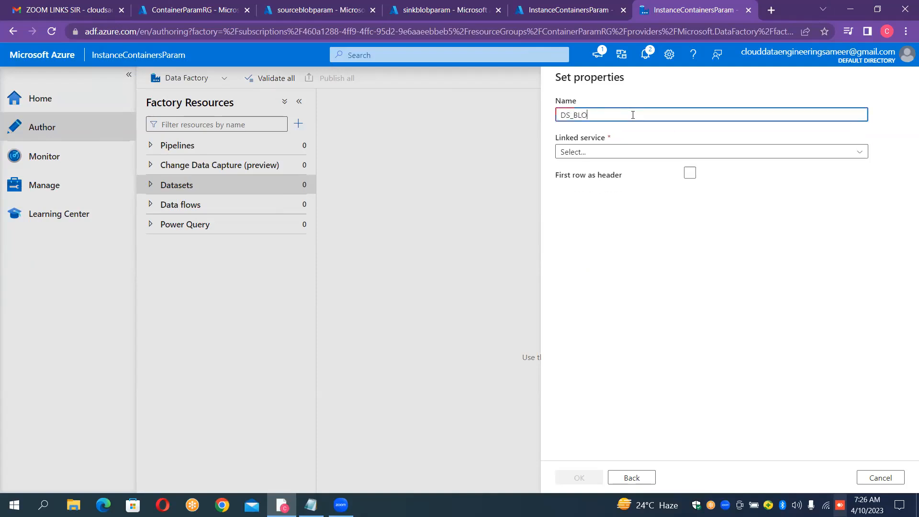
text(B_SOURCE)
- Assign the LS_BLOB_SOURCE linked service to the dataset and create it with the file path left empty
click(605, 152)
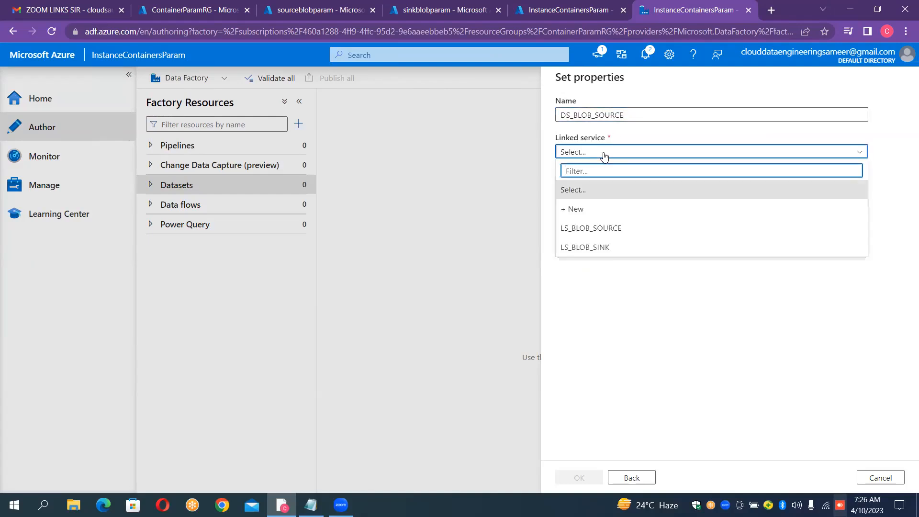
click(589, 228)
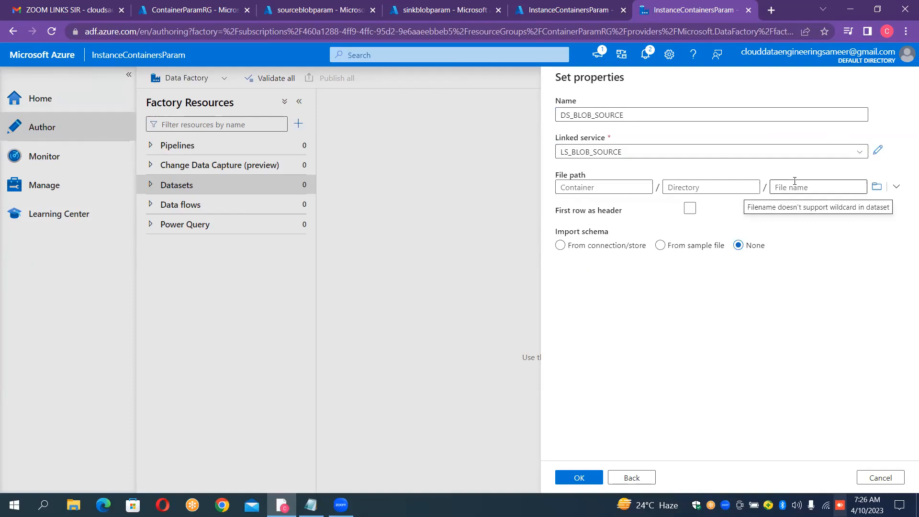
click(641, 187)
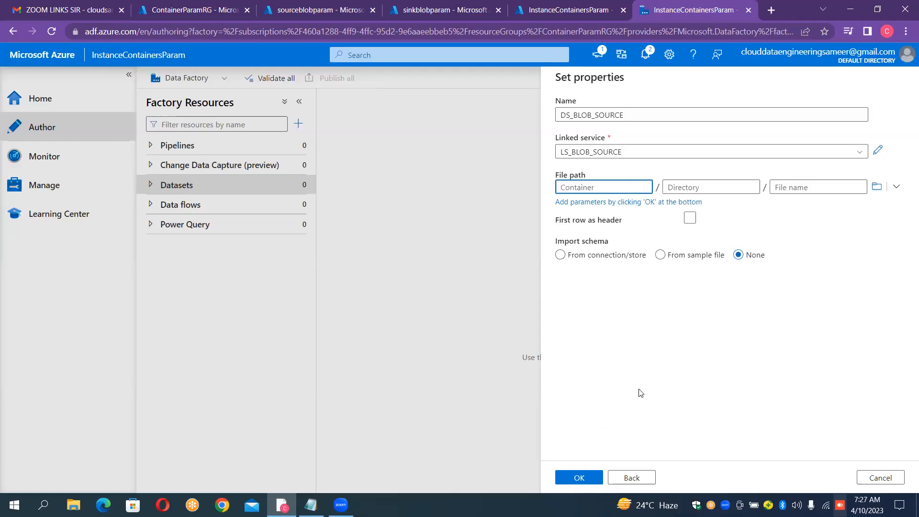
click(584, 478)
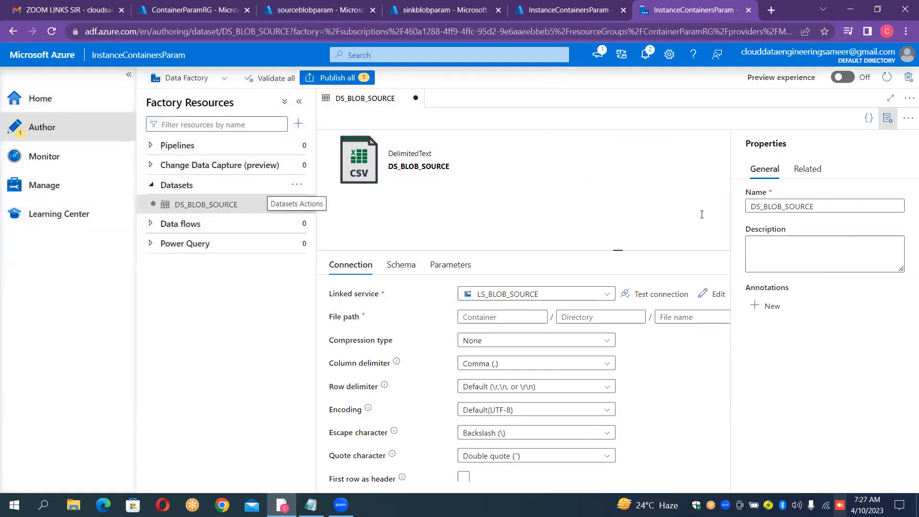
- Hide the dataset's general properties and enable First row as header for DS_BLOB_SOURCE
click(888, 118)
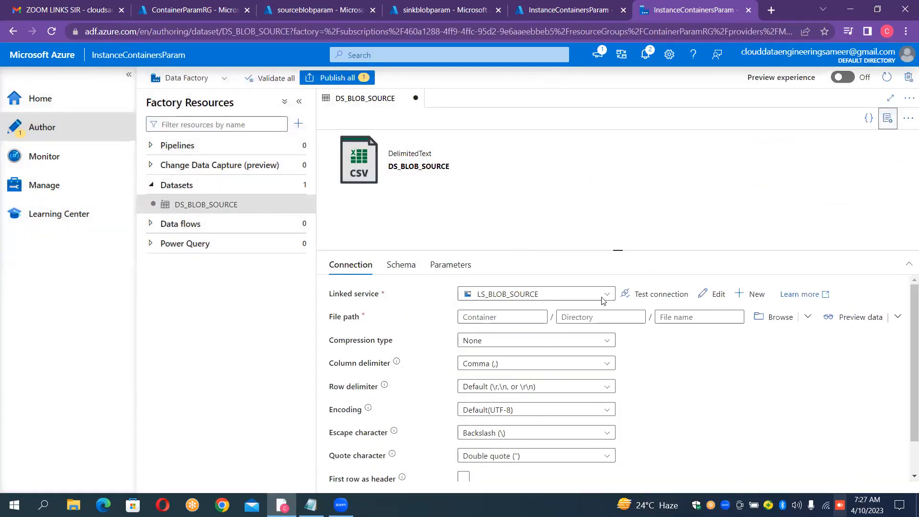
click(498, 317)
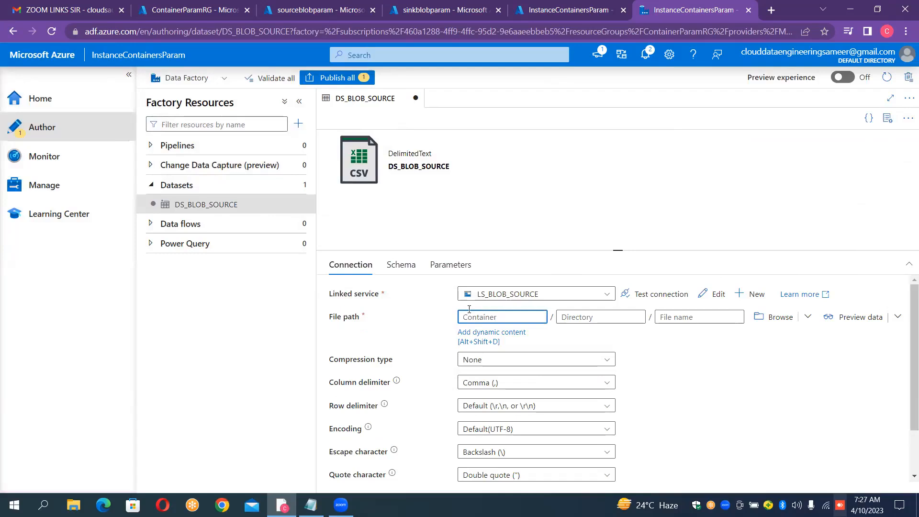
click(237, 213)
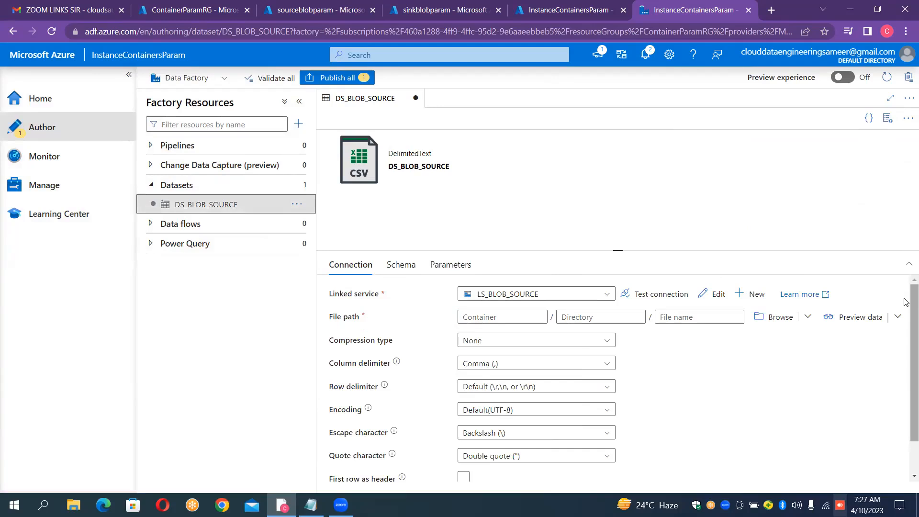
scroll(906, 299, down, 2)
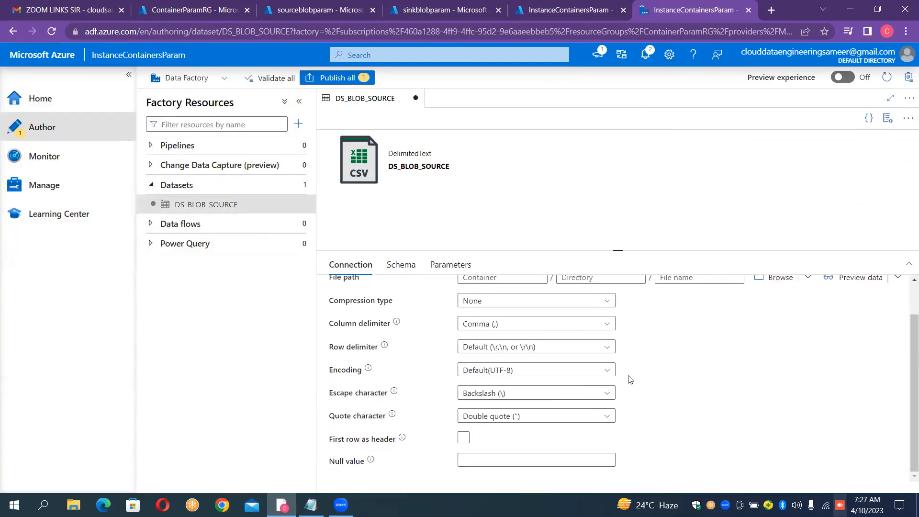
click(467, 440)
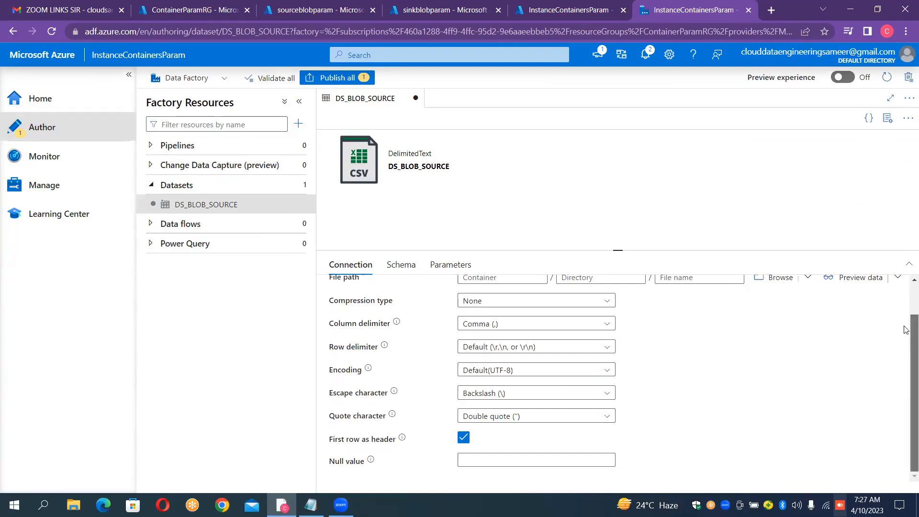
scroll(907, 329, up, 2)
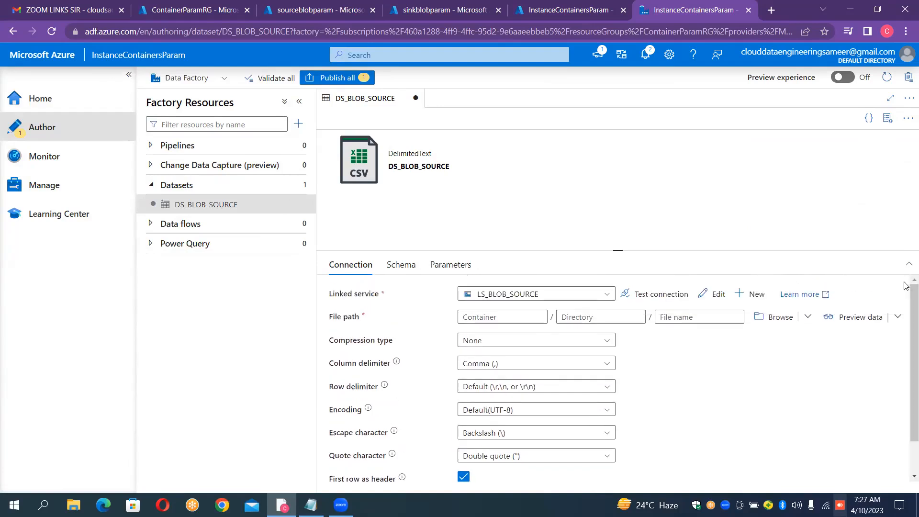
- Add a String parameter for the container to DS_BLOB_SOURCE, with a name that starts with "ds_" and ends with "_param"
click(444, 273)
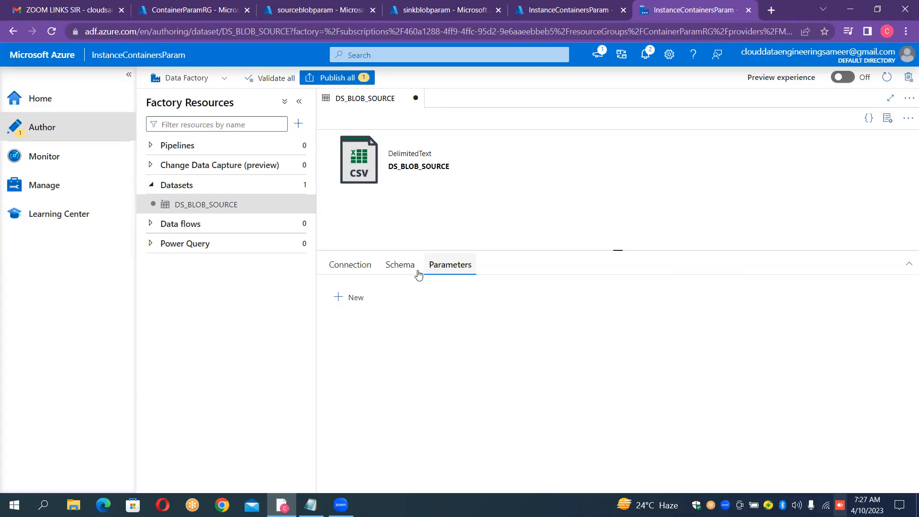
click(340, 299)
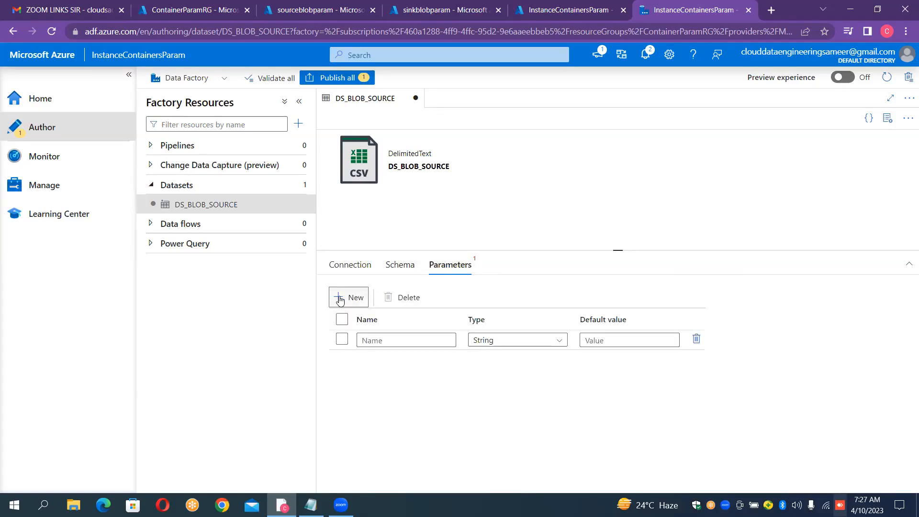
click(378, 339)
text(d)
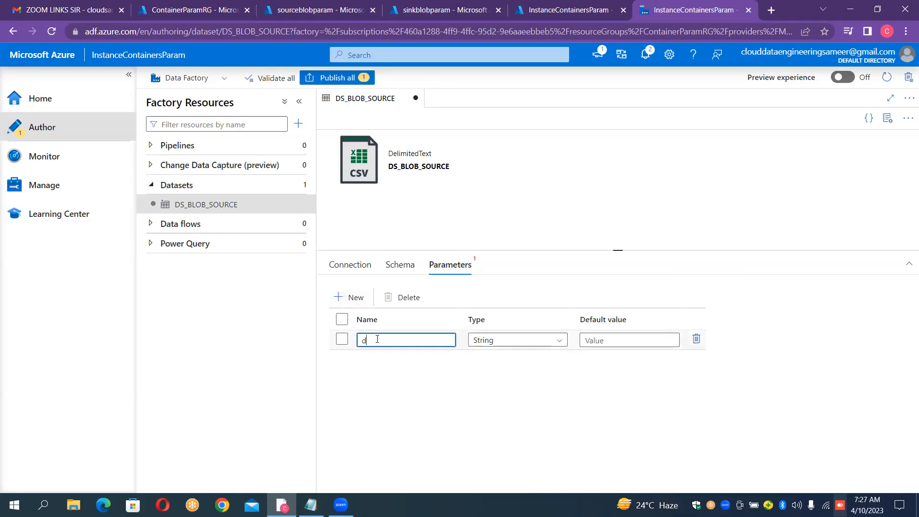
text(s_cinatiner)
key(Left)
key(Left)
key(Left)
key(Left)
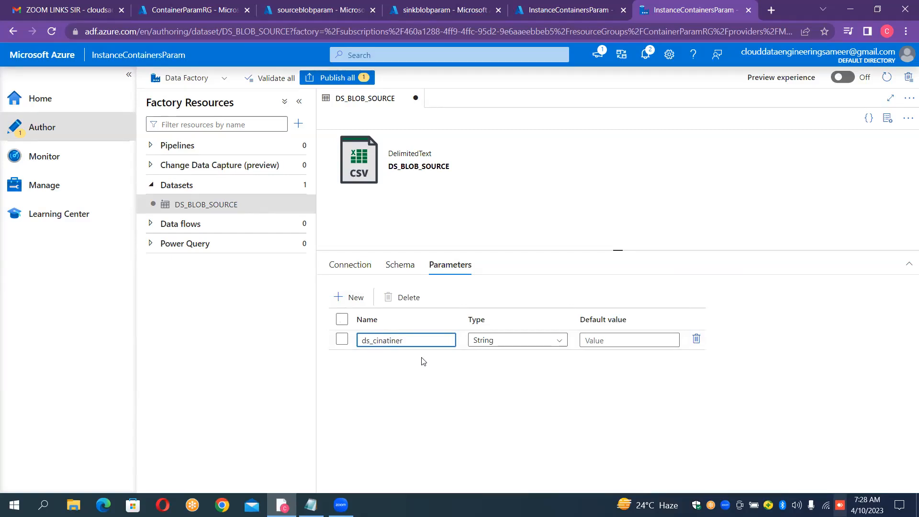
key(BackSpace)
text(o)
key(Right)
key(Right)
key(Right)
key(Right)
key(Right)
text(_param)
click(366, 265)
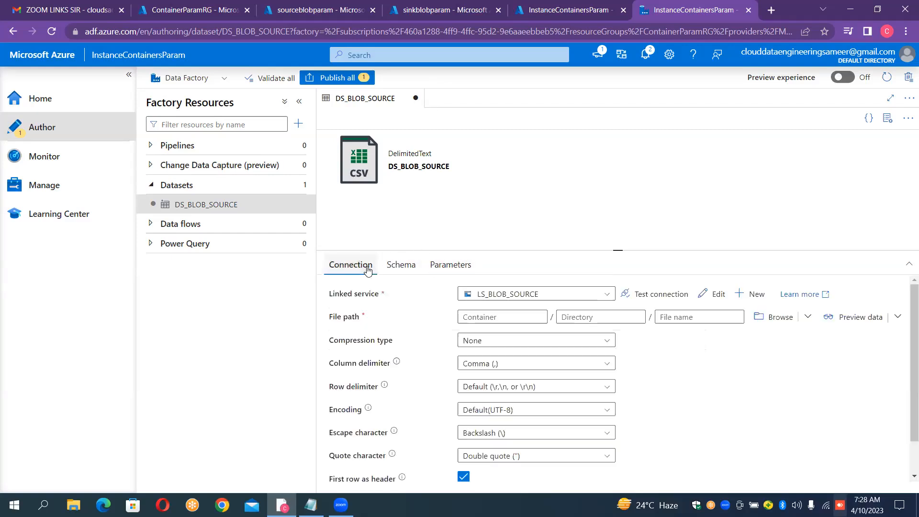
click(535, 316)
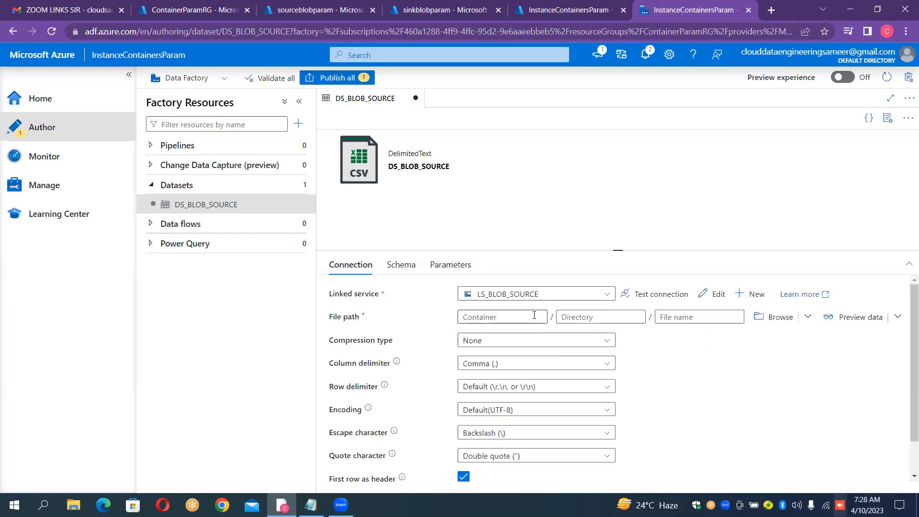
click(507, 335)
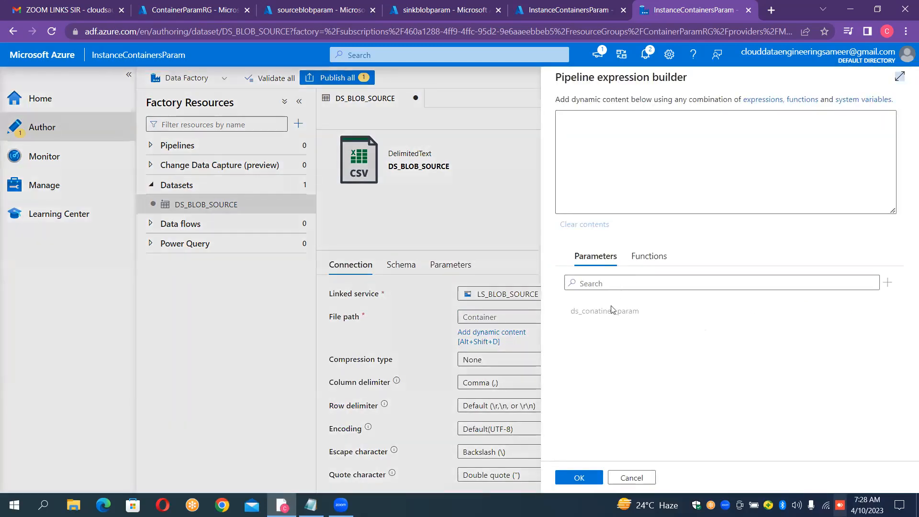
click(612, 313)
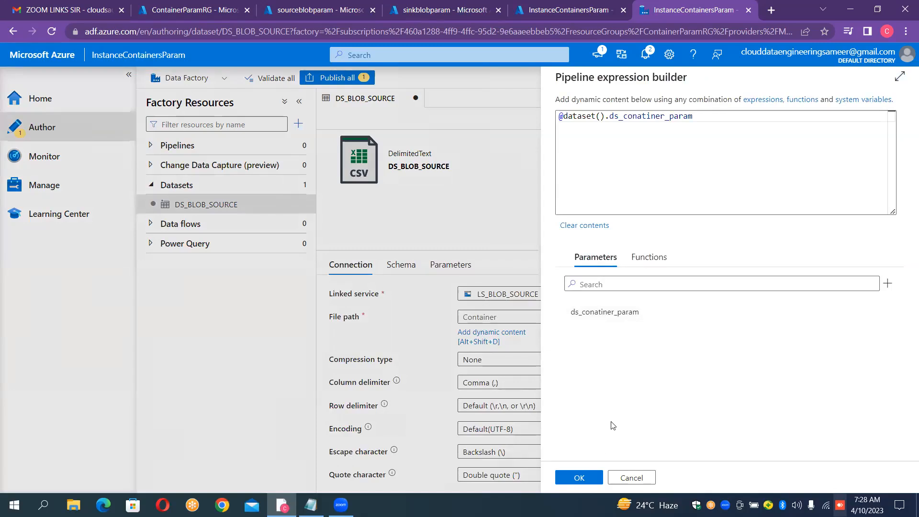
click(590, 475)
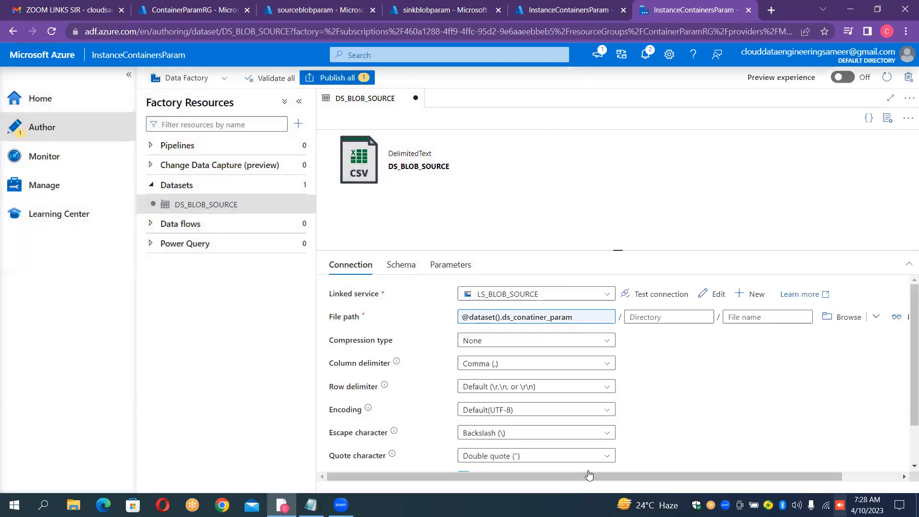
click(578, 317)
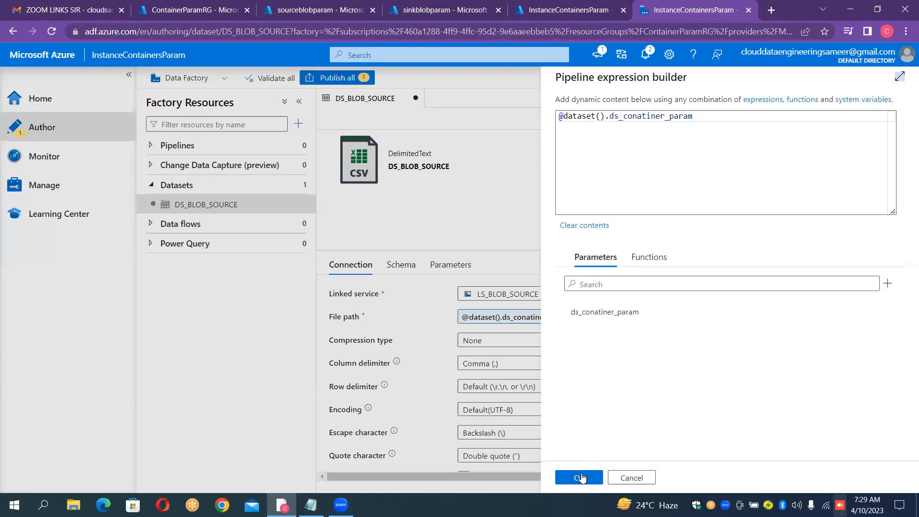
click(581, 477)
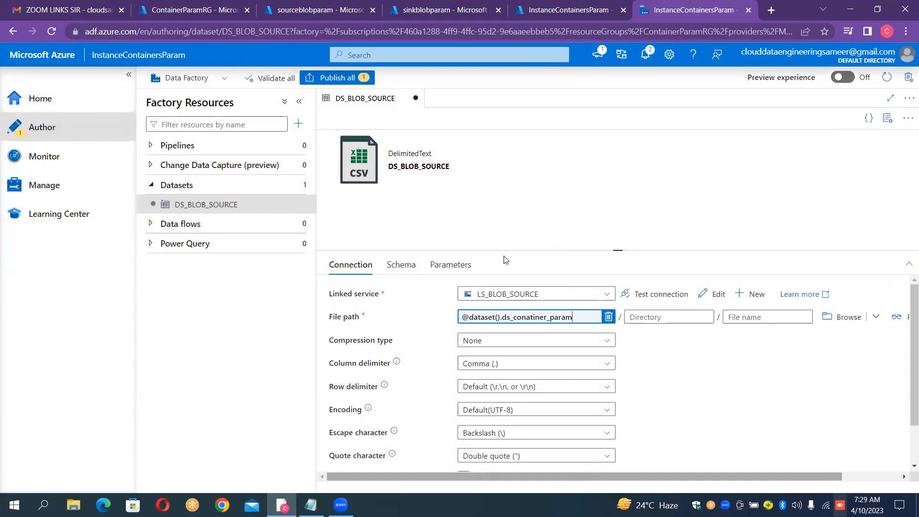
- Start a new dataset on Azure Blob Storage with the delimited text format
click(297, 185)
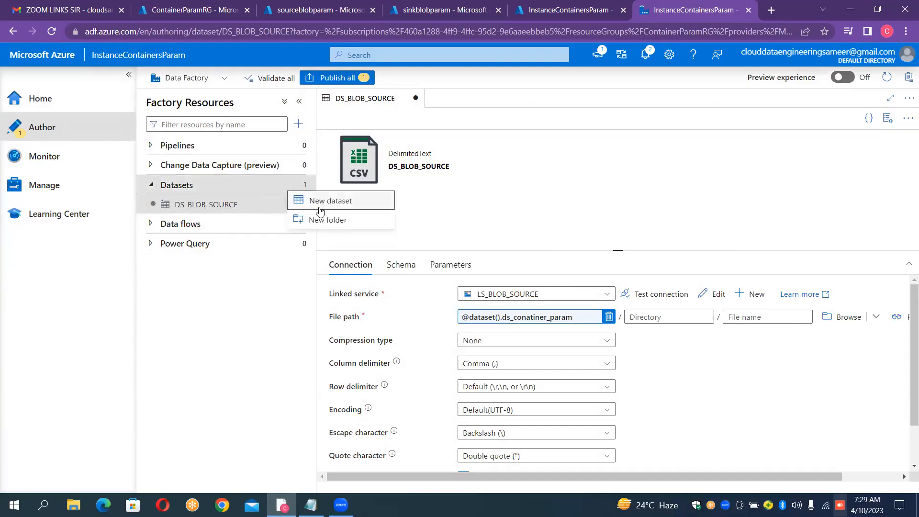
click(320, 206)
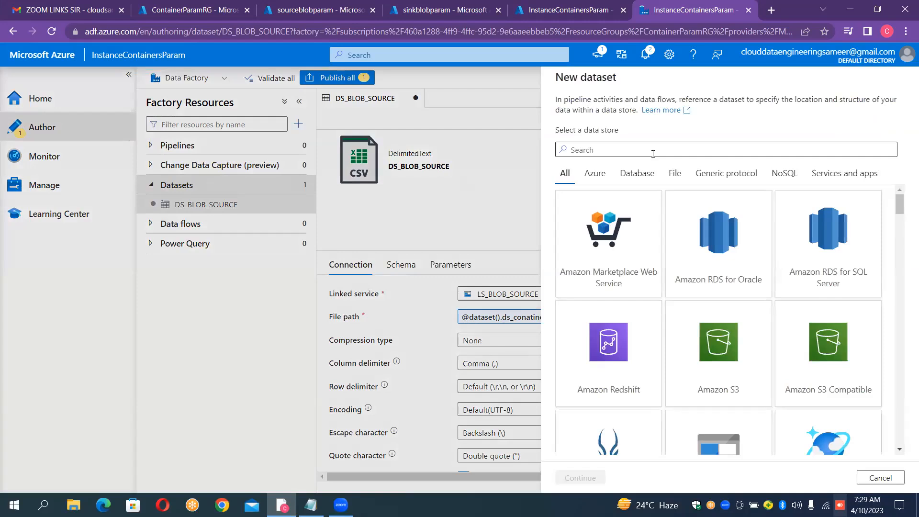
click(628, 153)
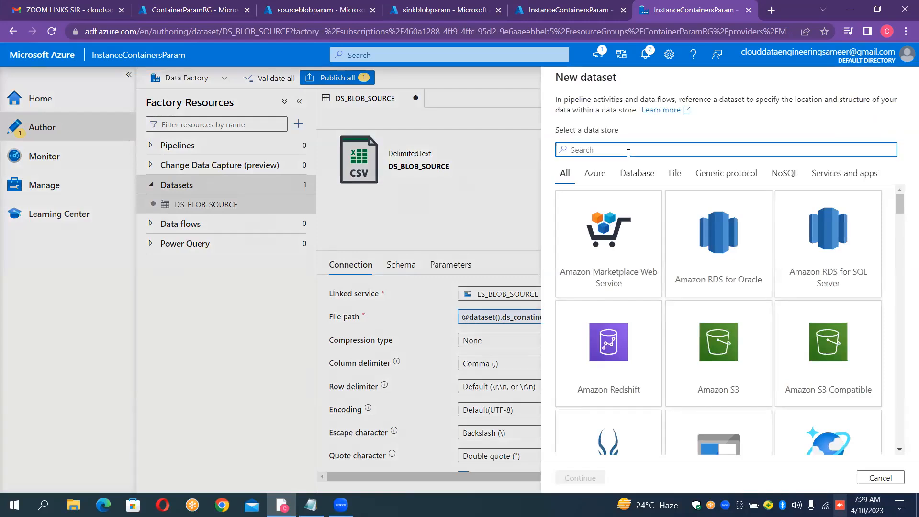
text(blob)
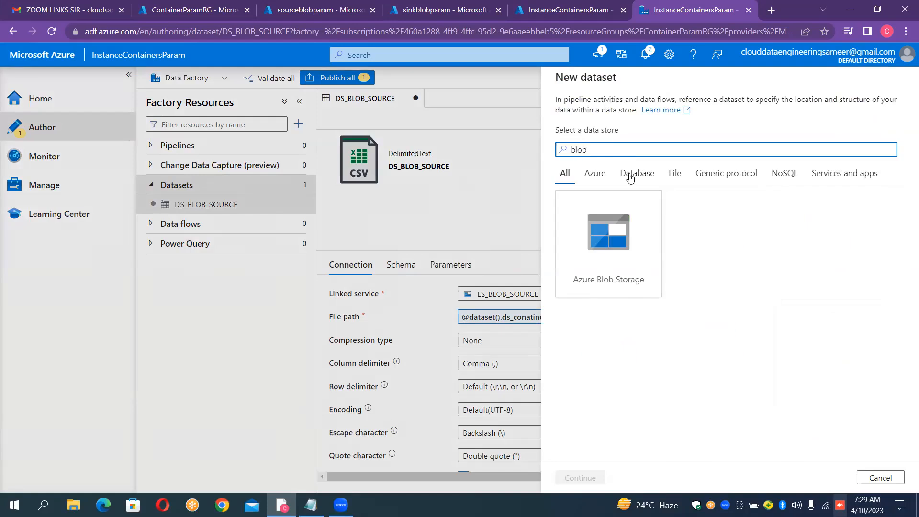
double_click(611, 239)
double_click(841, 163)
- Name the new delimited text dataset DS_BLOB_SINK
click(706, 115)
key(ctrl+a)
key(BackSpace)
text(DS_N)
key(BackSpace)
key(BackSpace)
text(_BLOB_SINK)
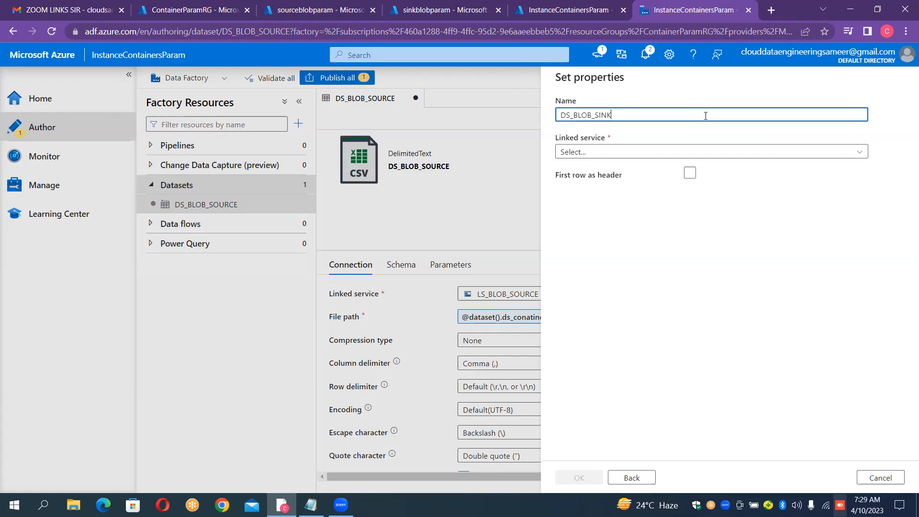
- Assign the LS_BLOB_SINK linked service with First row as header enabled, and create the dataset with the file path left empty
click(659, 152)
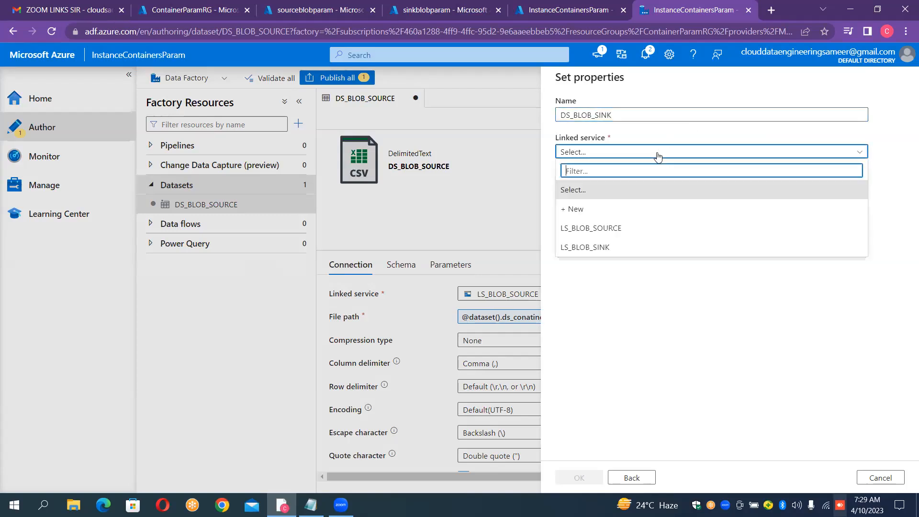
click(596, 251)
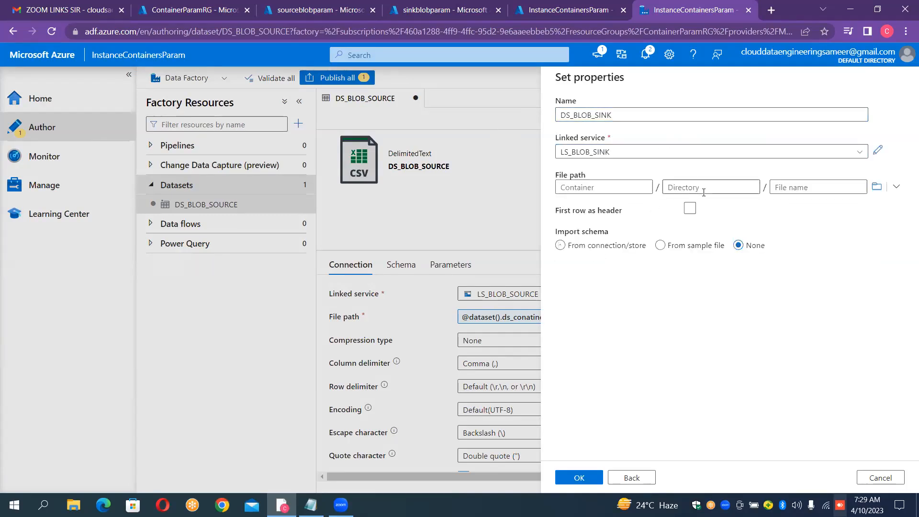
click(690, 208)
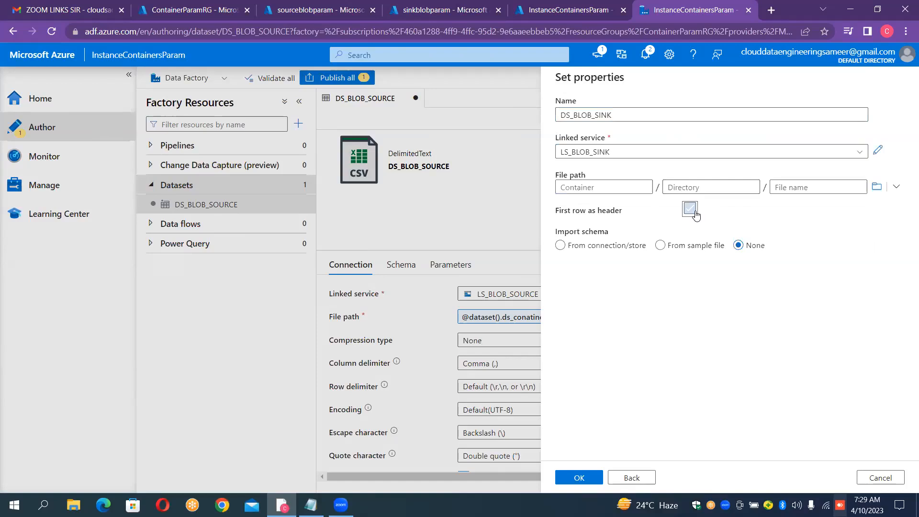
click(883, 186)
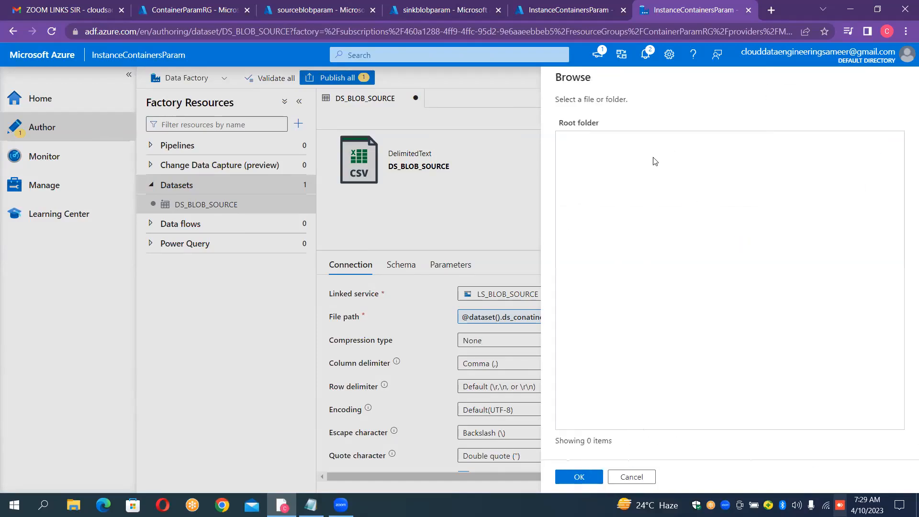
click(621, 477)
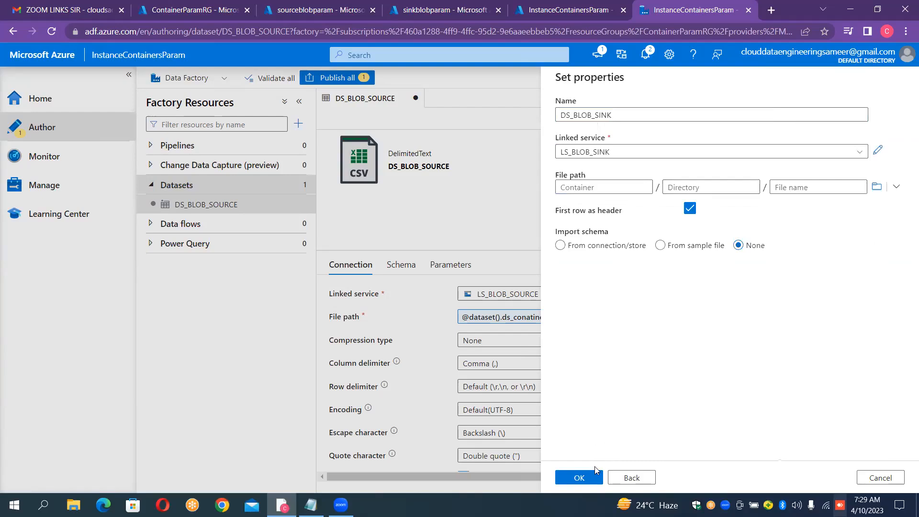
click(585, 477)
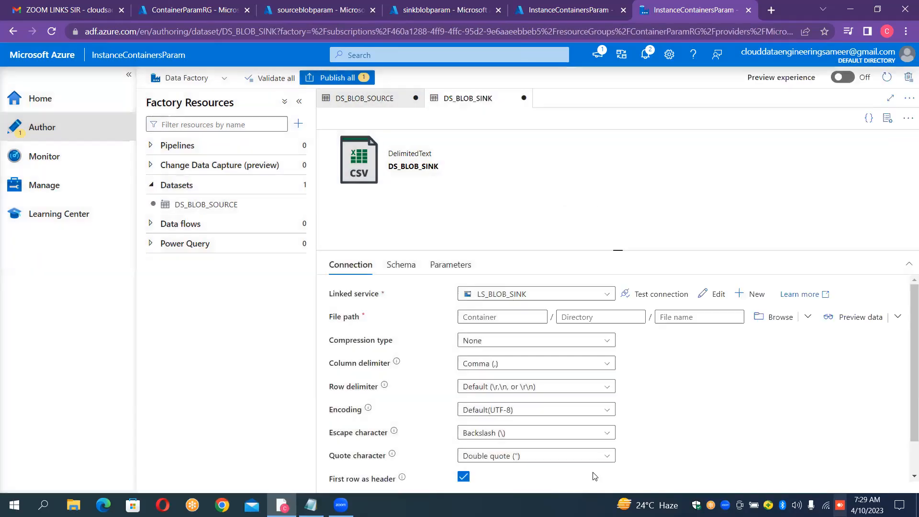
click(888, 120)
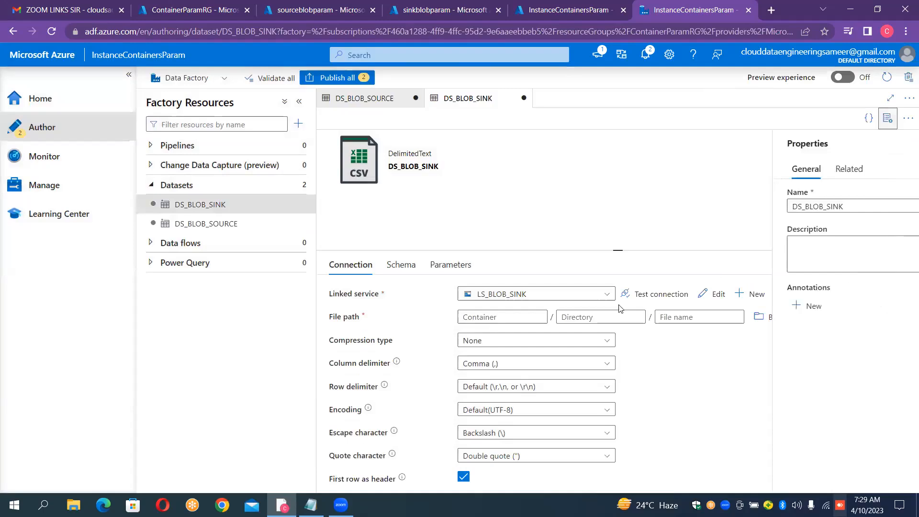
- Add a String parameter named ds_sinkcontainer_param to the DS_BLOB_SINK dataset
click(530, 317)
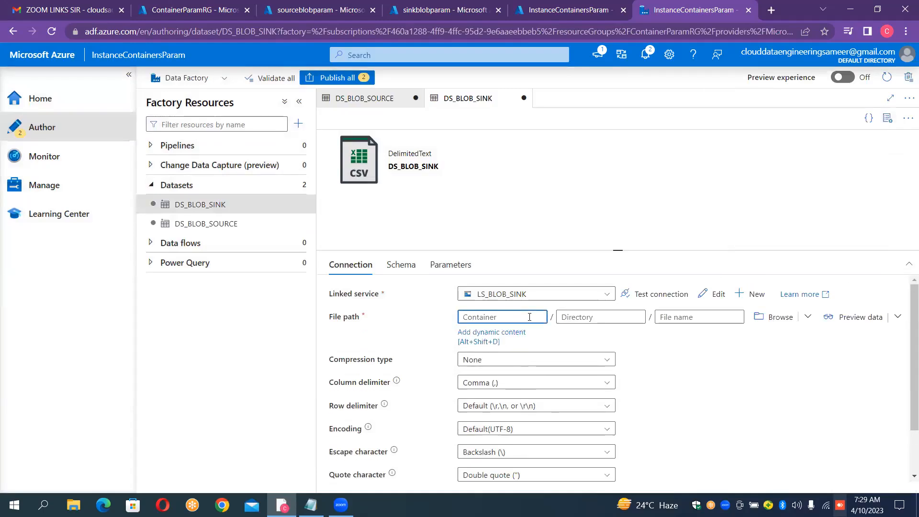
click(463, 268)
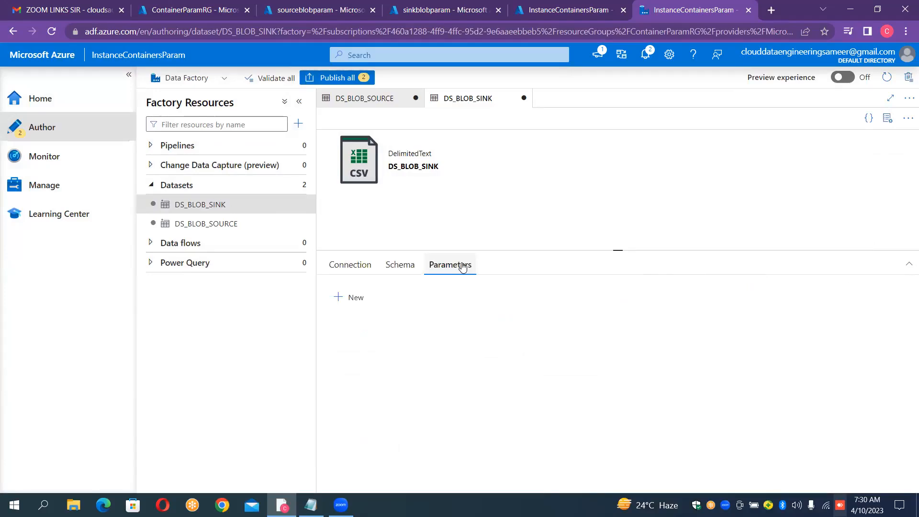
click(354, 302)
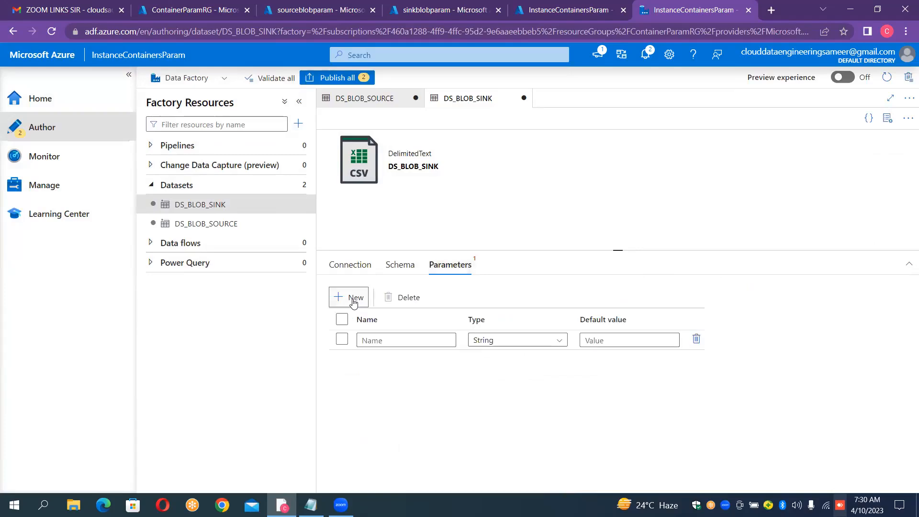
click(370, 340)
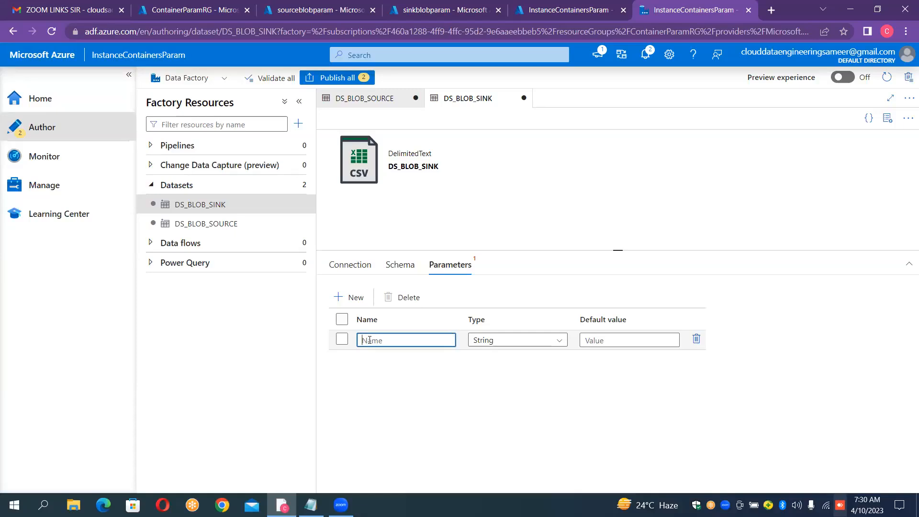
text(ds_sin)
text(_contain)
text(ers)
text(sinkcontainer)
text(_param)
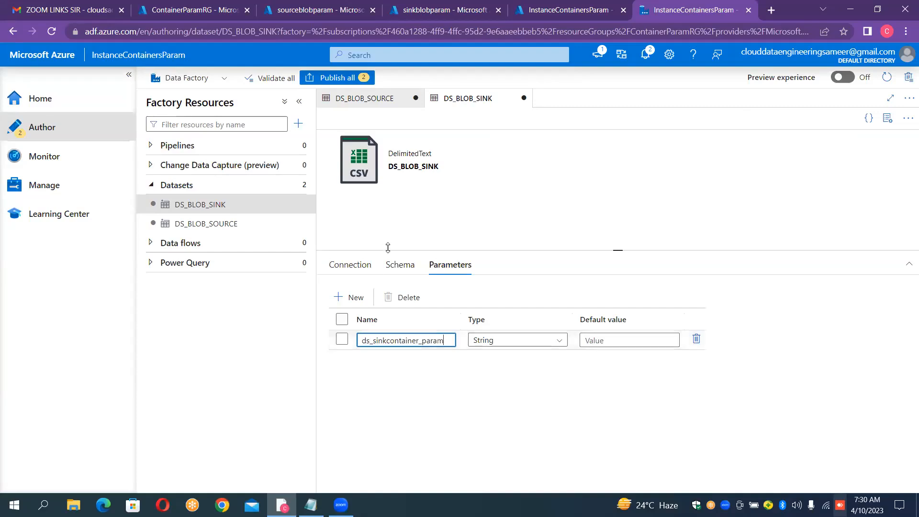
click(352, 265)
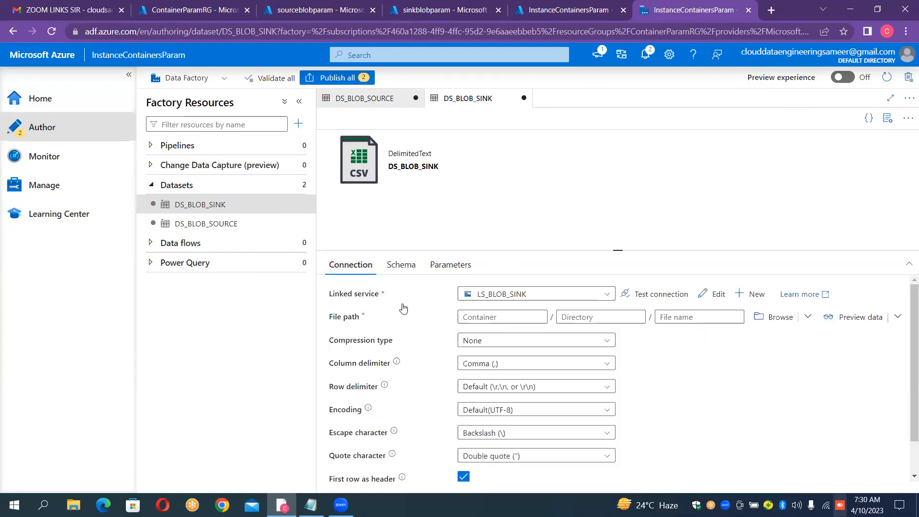
click(498, 318)
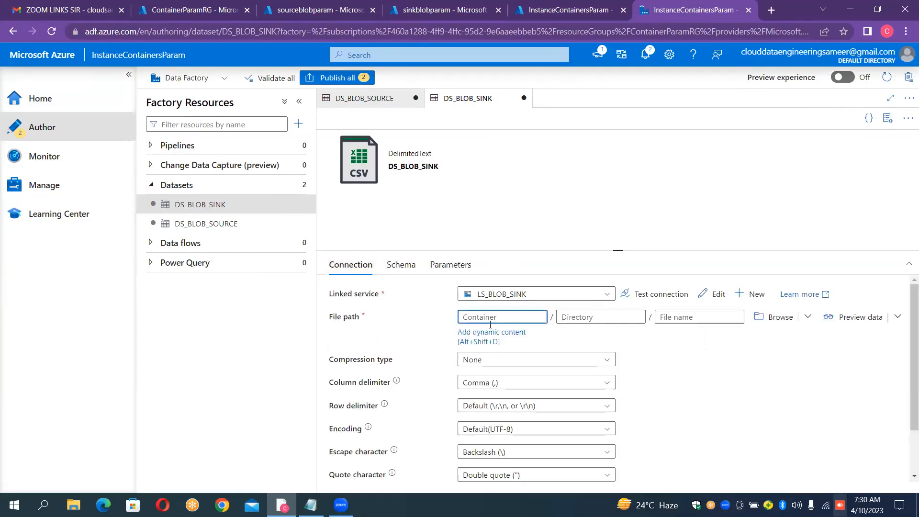
click(481, 334)
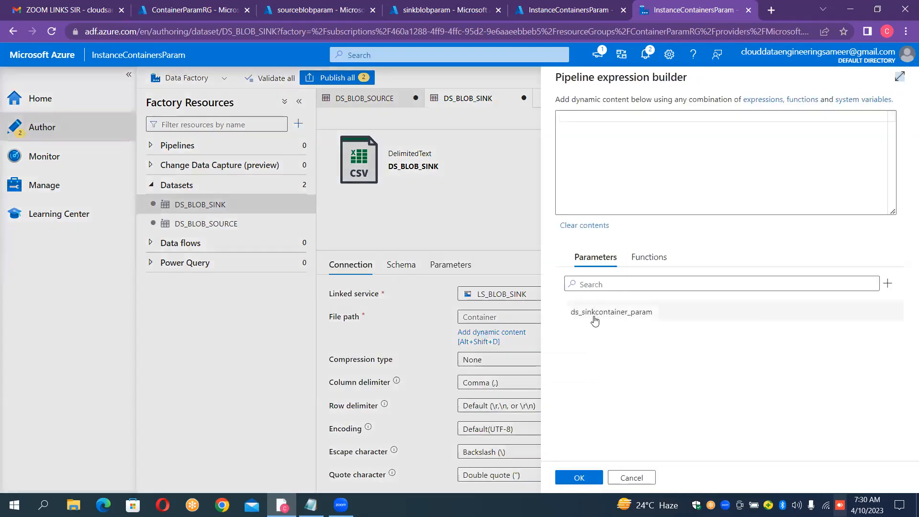
click(595, 313)
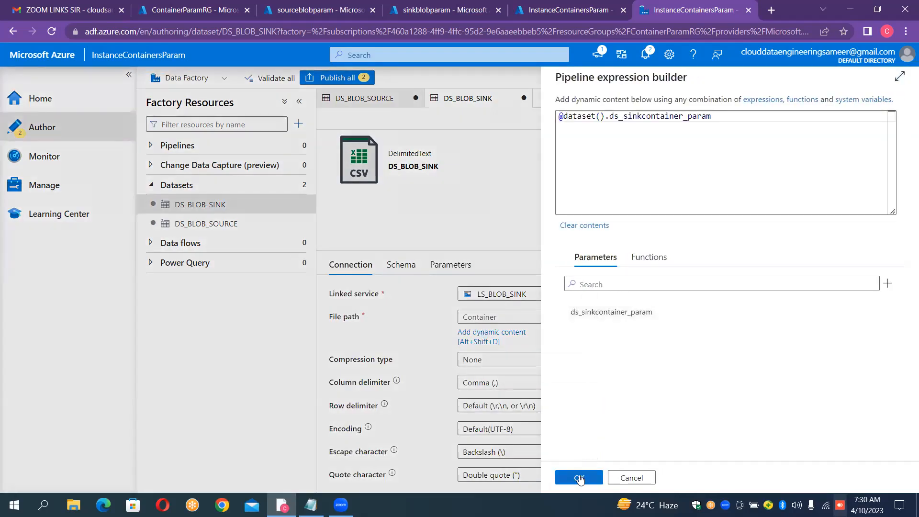
click(580, 478)
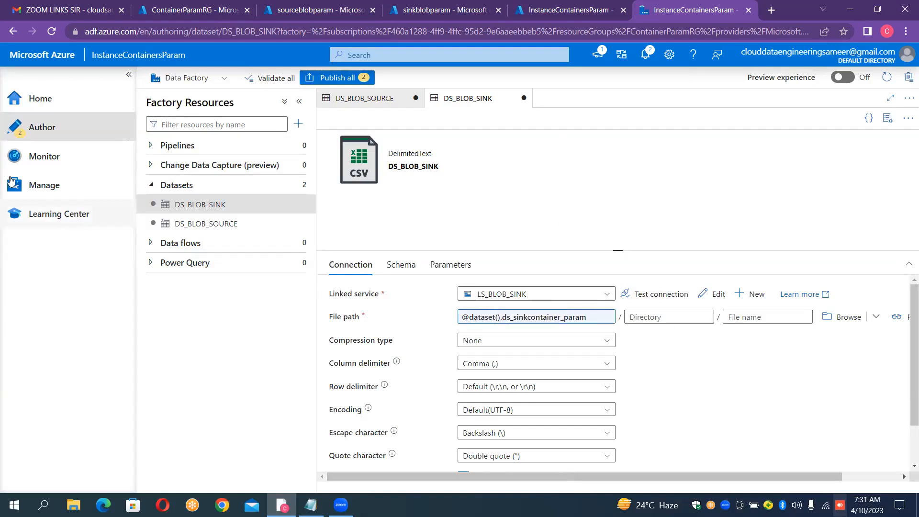
- Create a new pipeline and name it PL_CONTAINER_PARAM
click(308, 151)
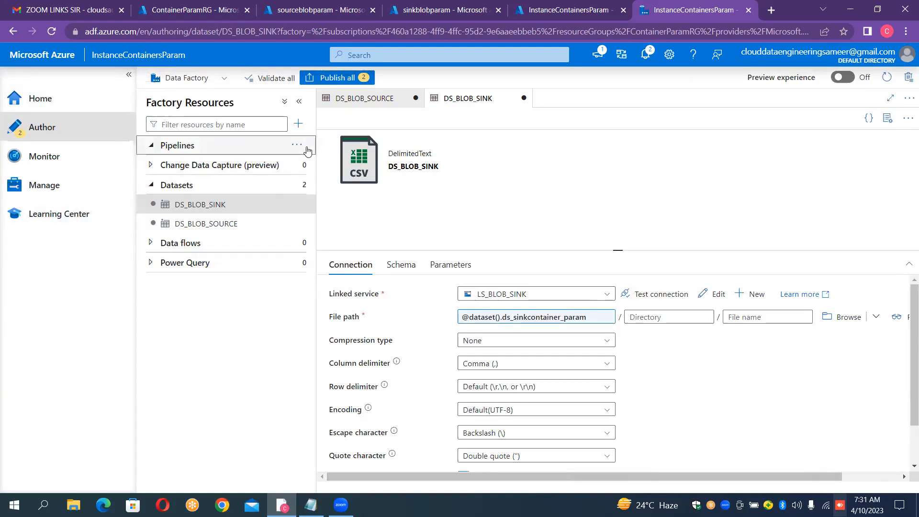
click(302, 149)
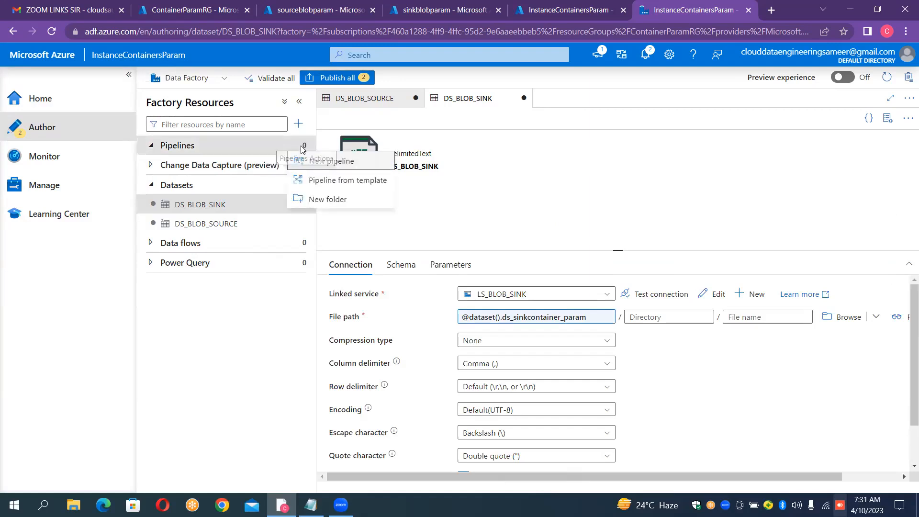
click(353, 167)
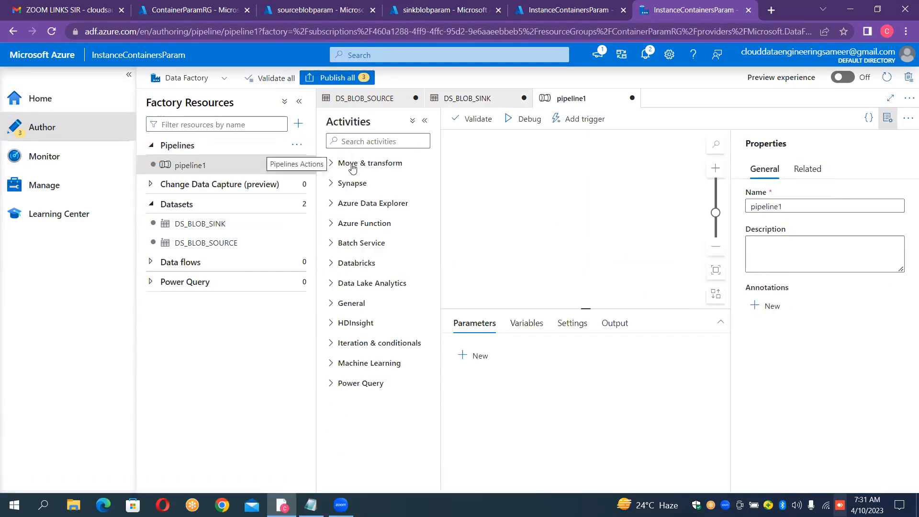
click(794, 206)
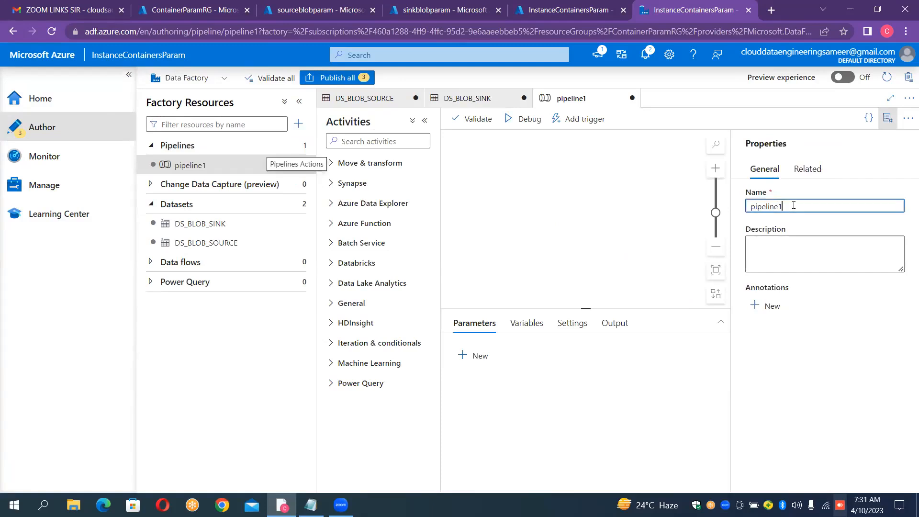
double_click(794, 206)
key(BackSpace)
text(PL_CO)
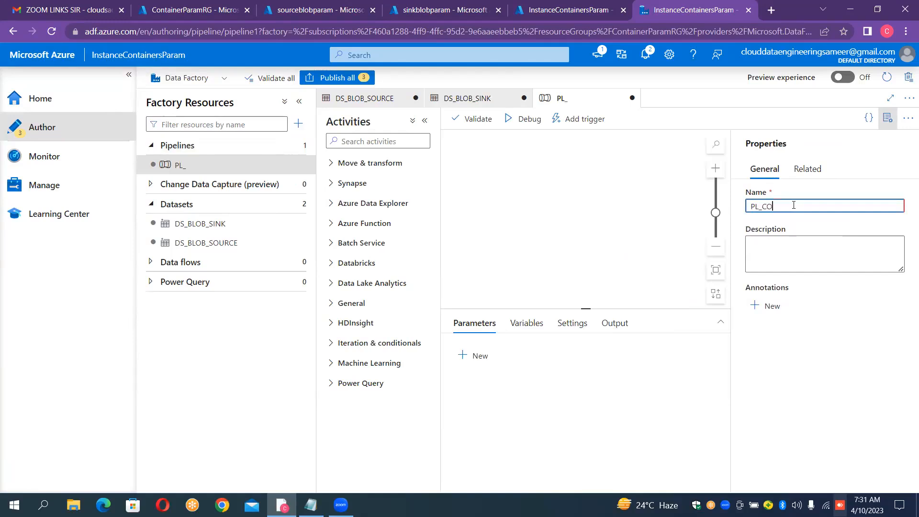
text(NTAINE)
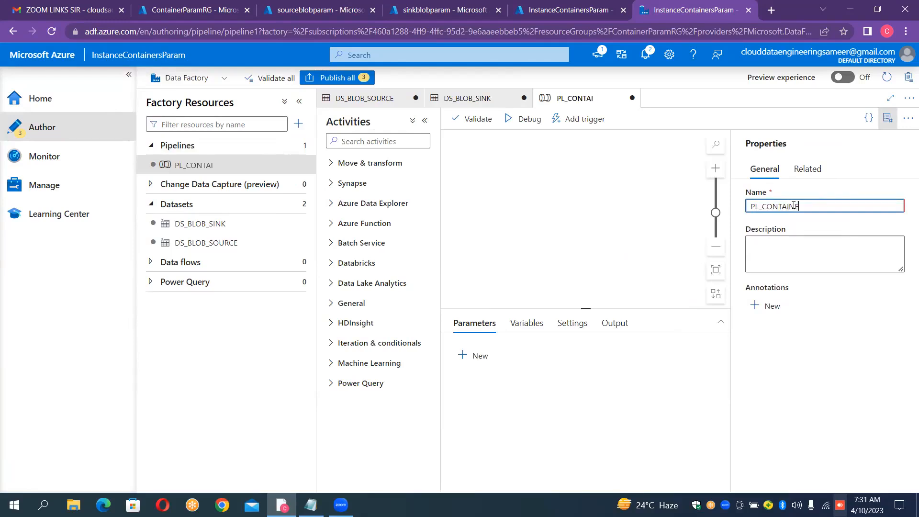
text(R_PARAM)
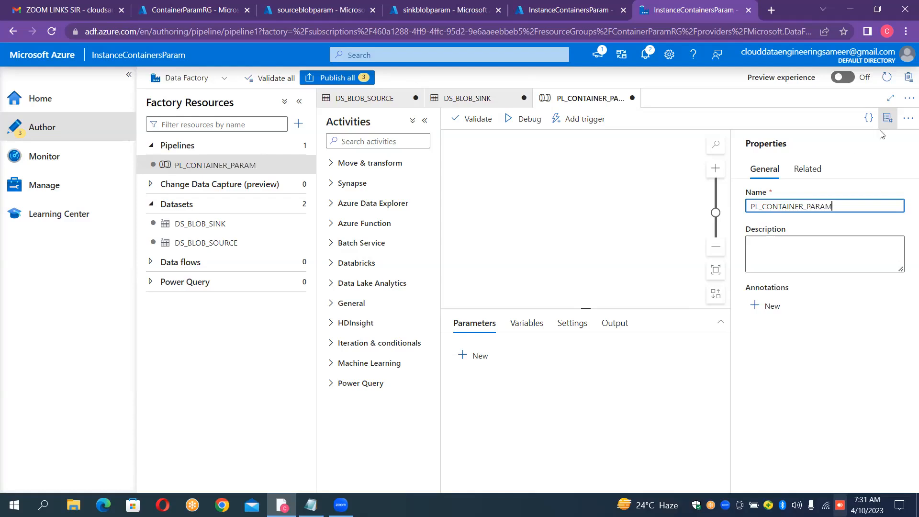
click(890, 118)
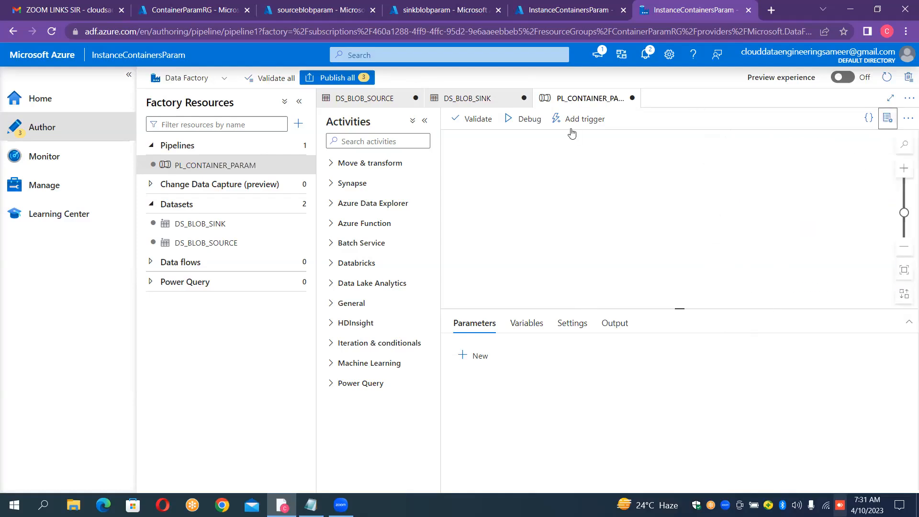
- Add a Copy data activity from Move & transform to the PL_CONTAINER_PARAM canvas and select it
click(387, 167)
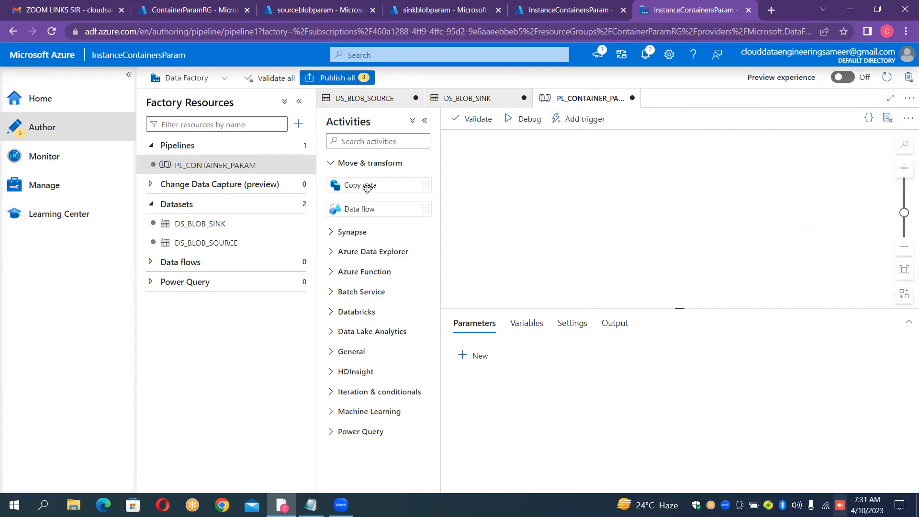
drag(367, 188, 555, 191)
drag(384, 193, 608, 235)
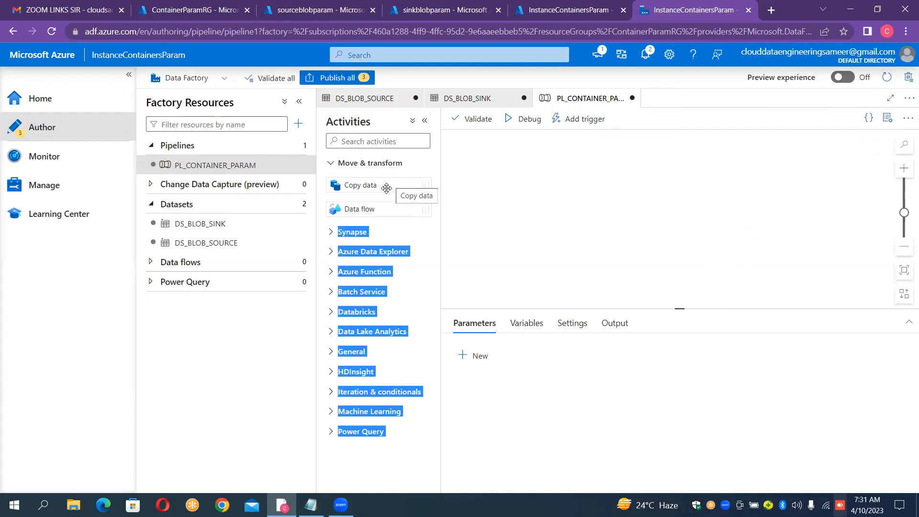
drag(386, 188, 599, 191)
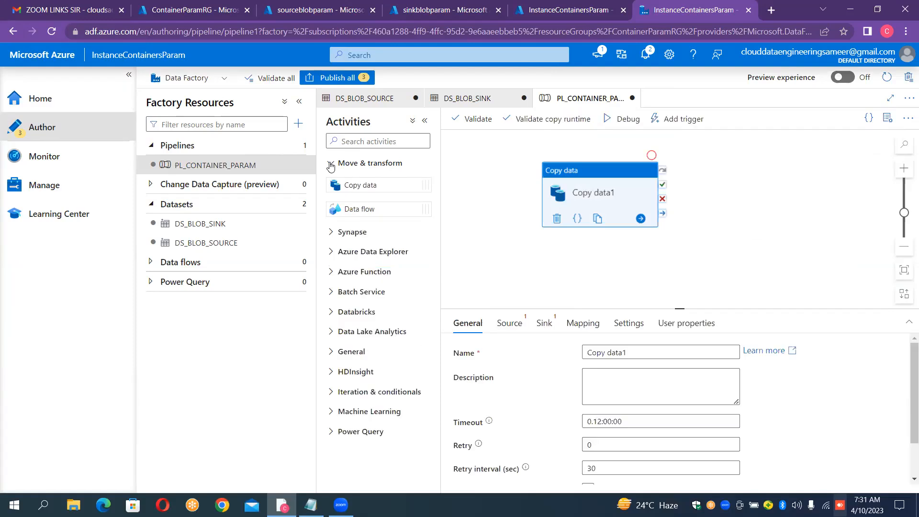
drag(330, 166, 529, 139)
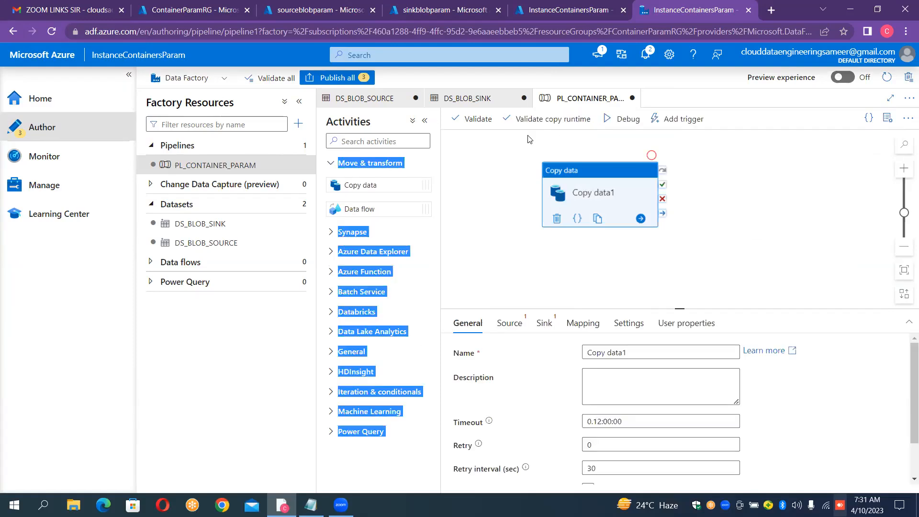
click(477, 198)
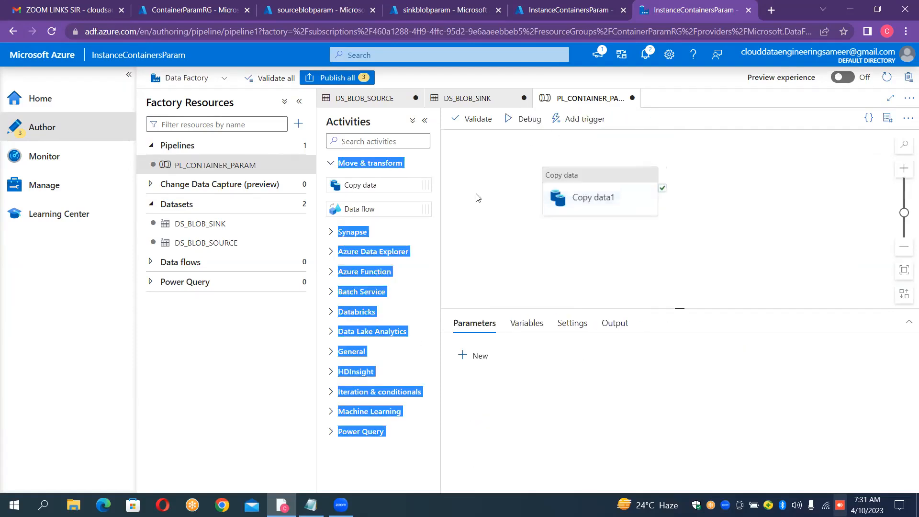
click(571, 181)
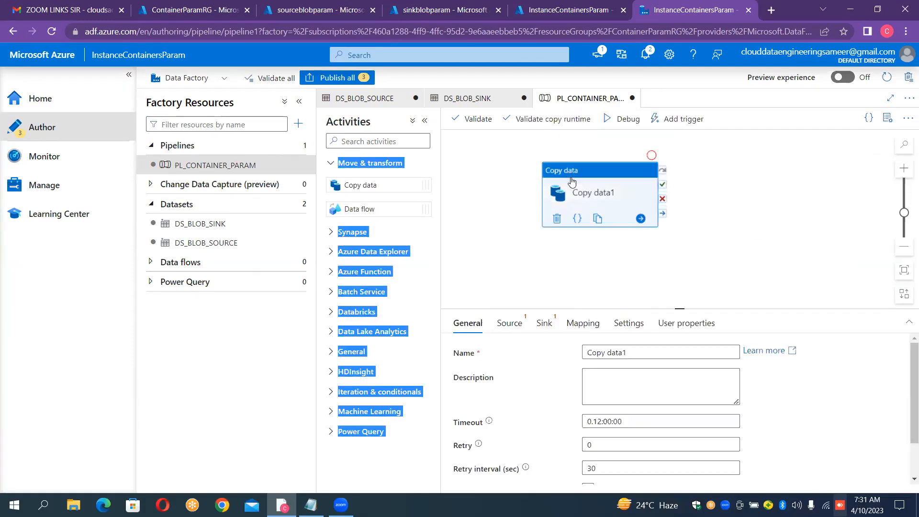
- Set the Copy data activity's source dataset to DS_BLOB_SOURCE and its sink dataset to DS_BLOB_SINK
click(523, 325)
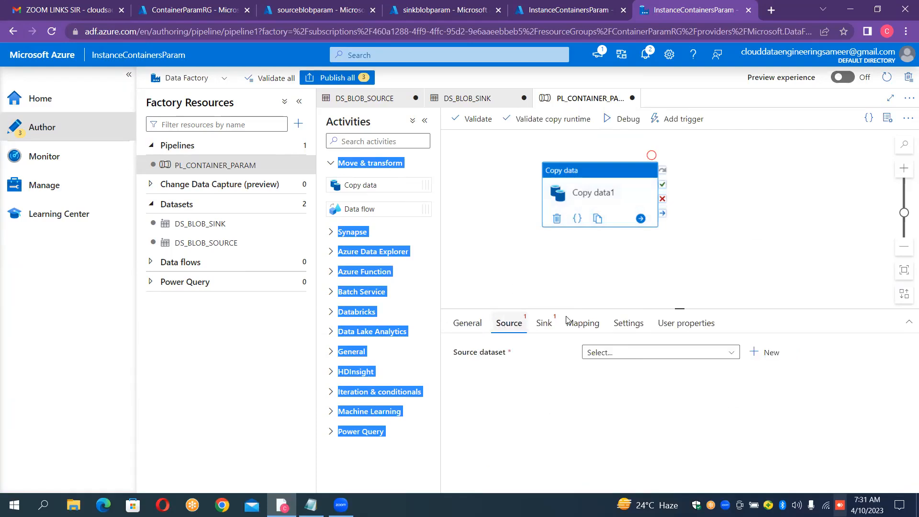
click(686, 353)
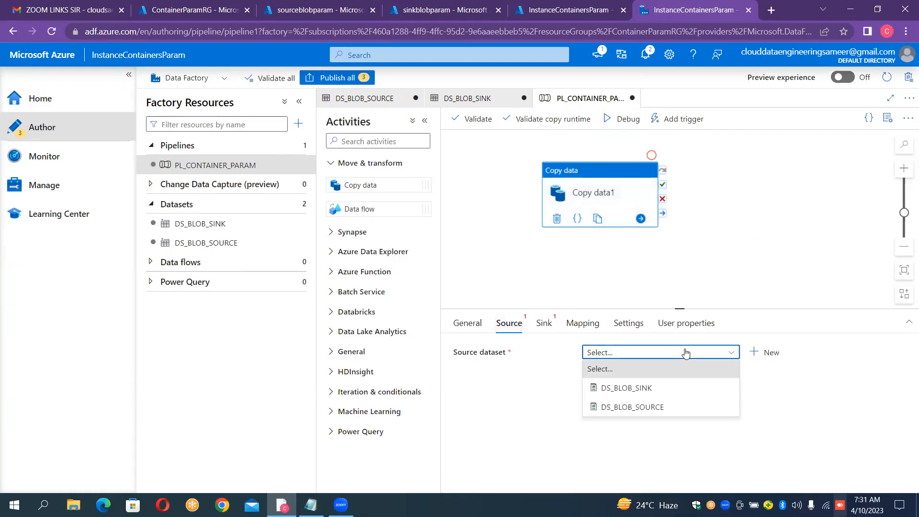
click(621, 409)
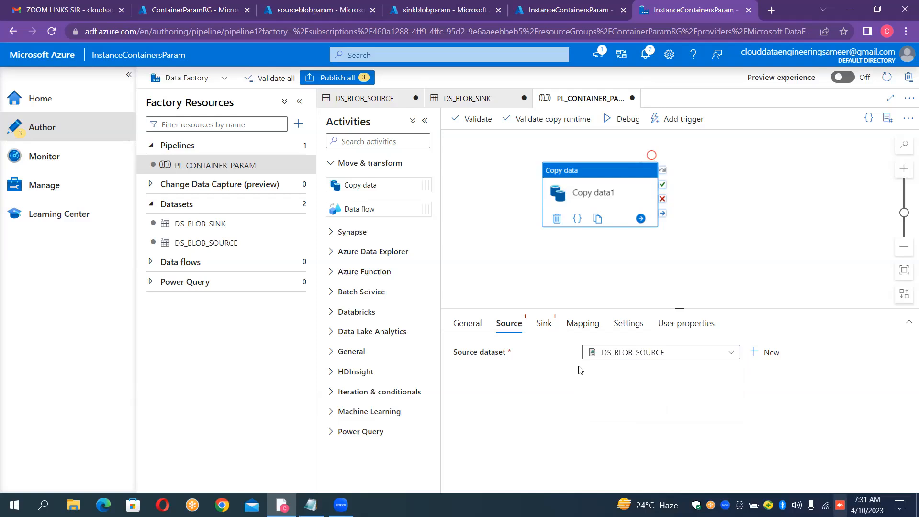
click(543, 324)
click(615, 355)
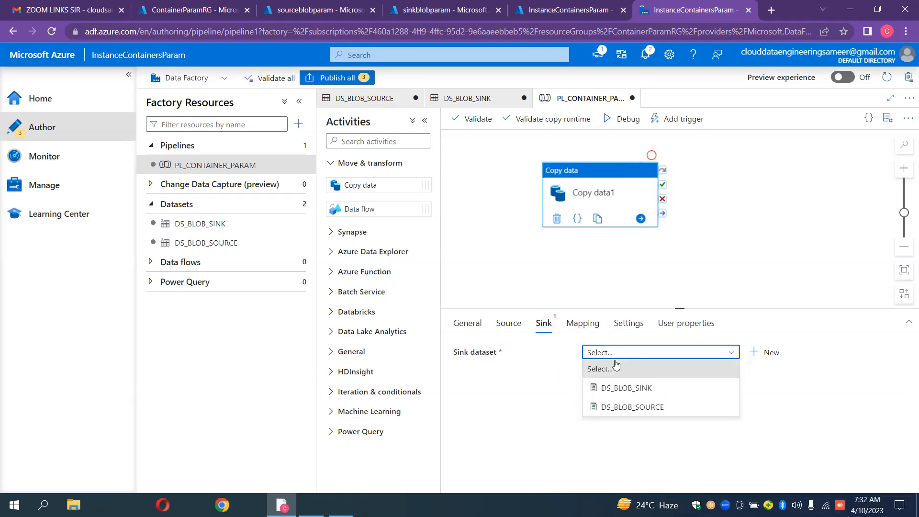
click(618, 389)
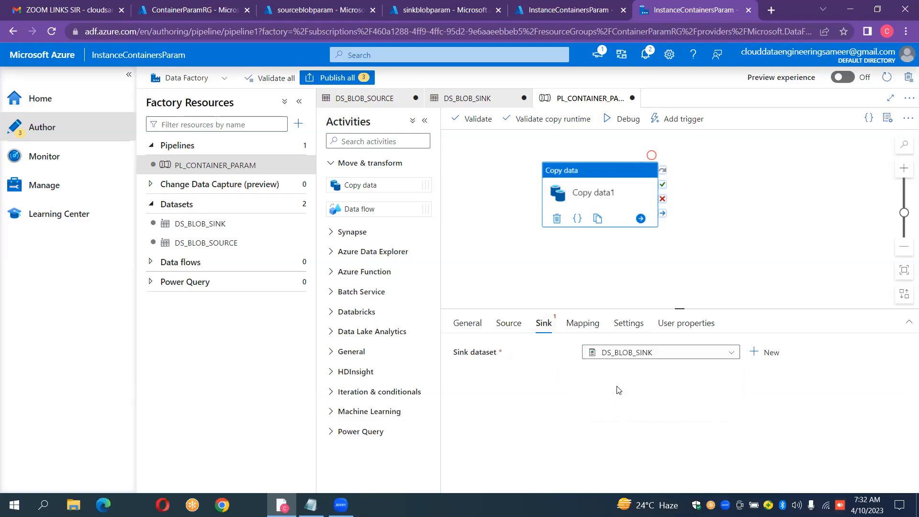
- Examine the dataset properties that DS_BLOB_SOURCE requires in the Copy data activity's source settings
click(513, 329)
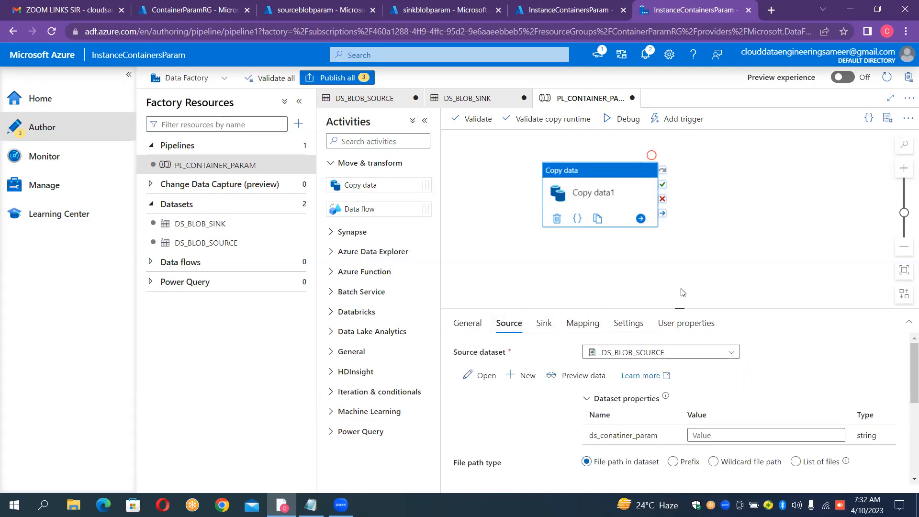
drag(679, 309, 681, 273)
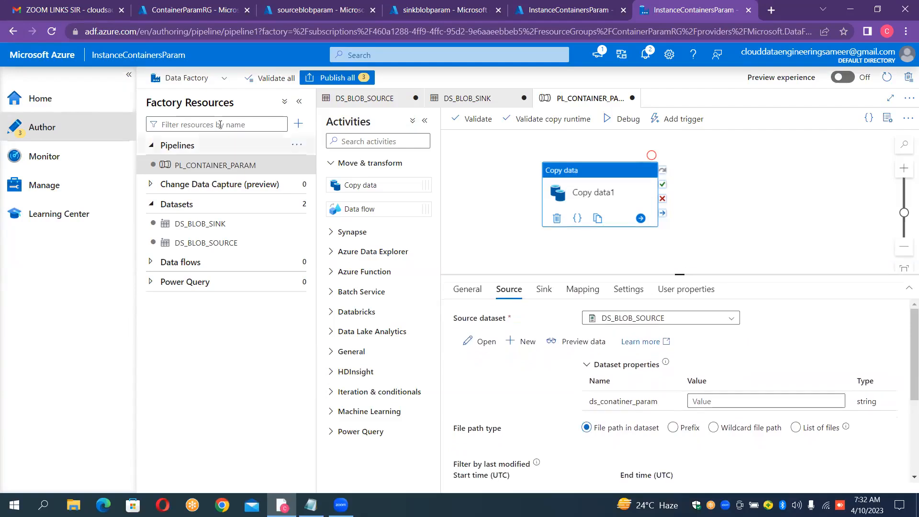
click(129, 75)
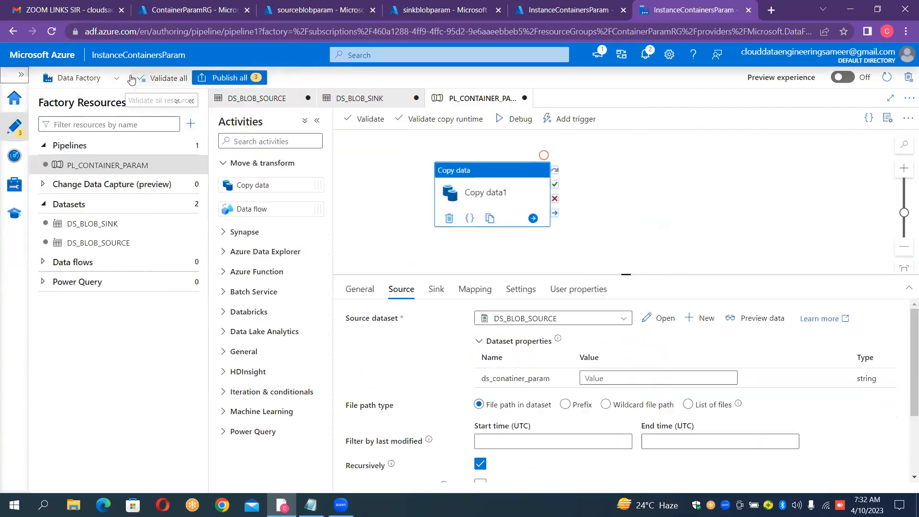
click(606, 378)
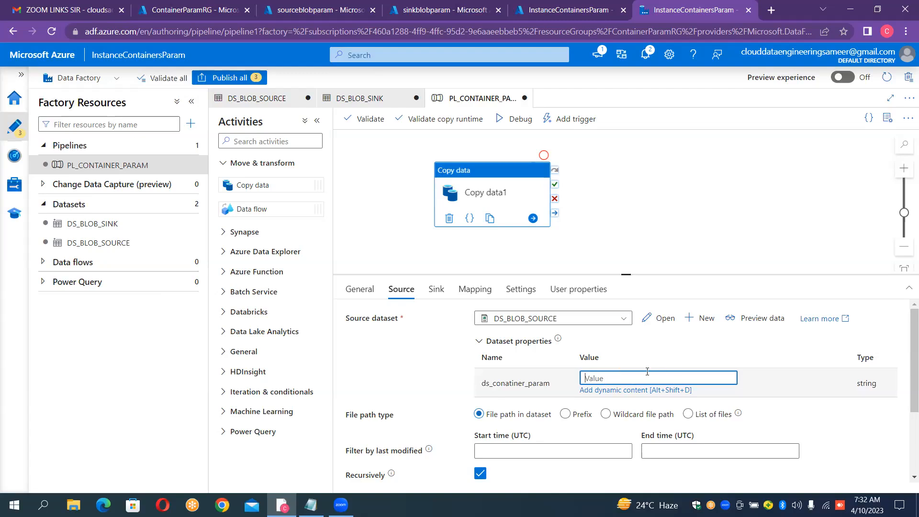
- Add a String parameter named pl_sourcecontainer_param to the PL_CONTAINER_PARAM pipeline
click(637, 192)
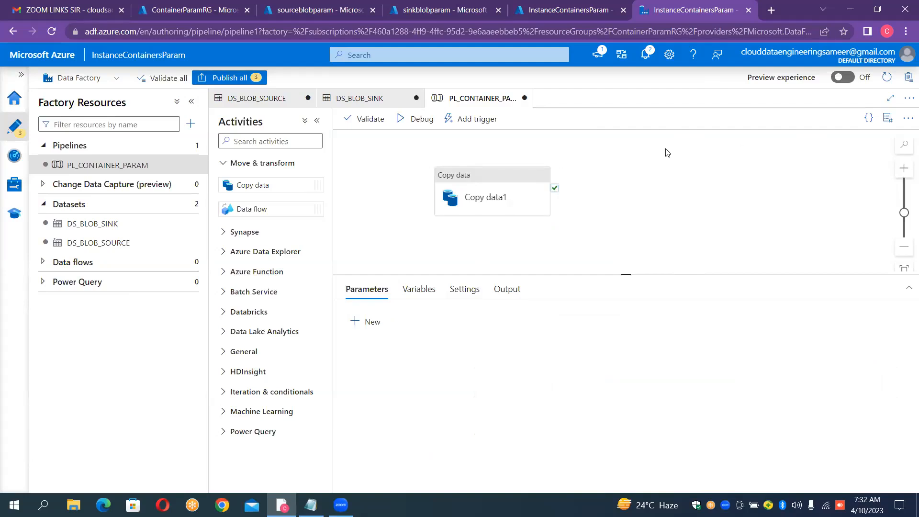
click(489, 177)
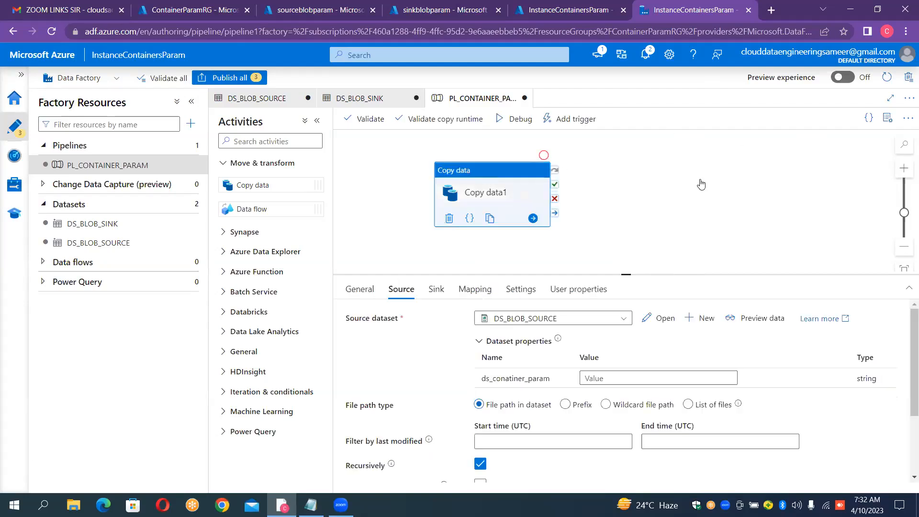
click(677, 194)
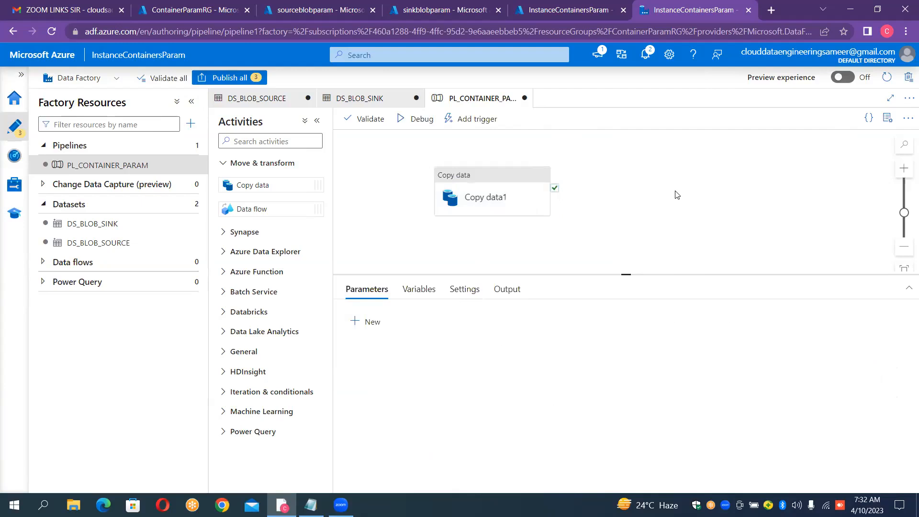
click(367, 323)
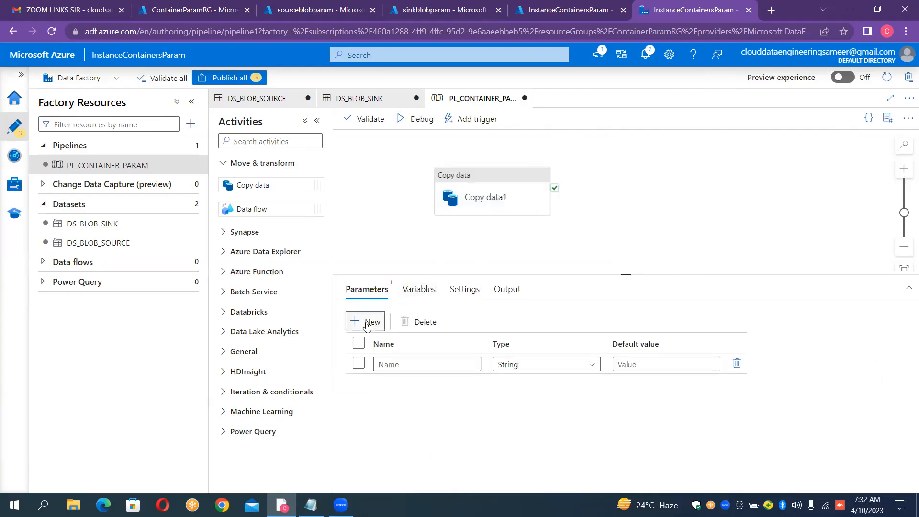
click(394, 365)
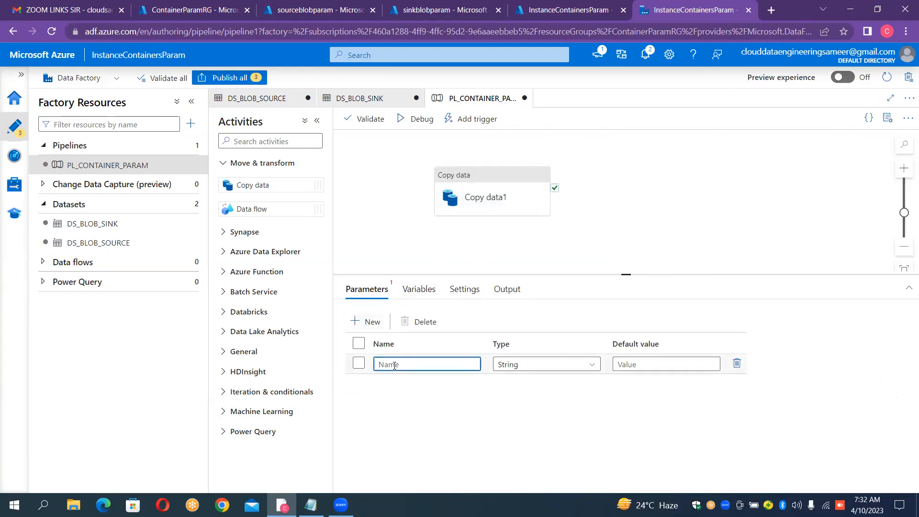
text(pl)
text(_container)
click(394, 365)
text(source)
key(Right)
key(Right)
key(Right)
text(_param)
- Add a second String pipeline parameter named pl_sinkcontainer_param
click(375, 322)
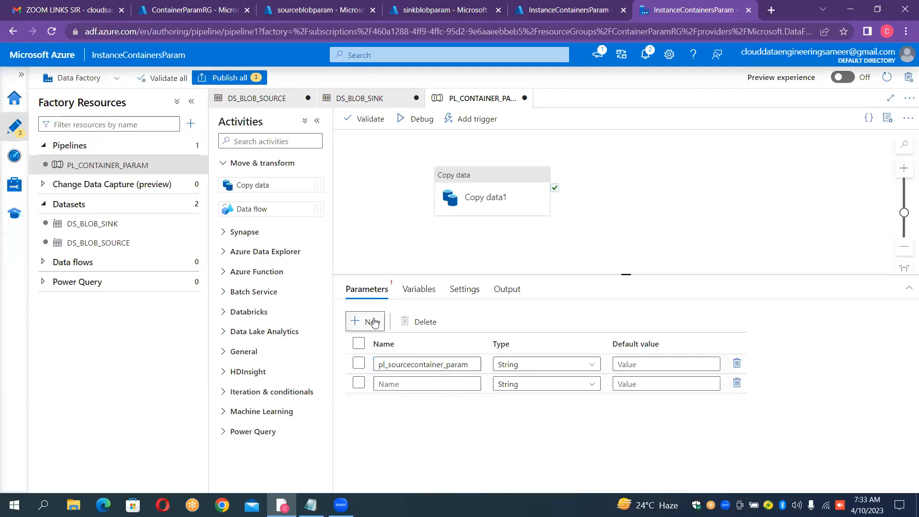
click(409, 382)
text(pl_sink)
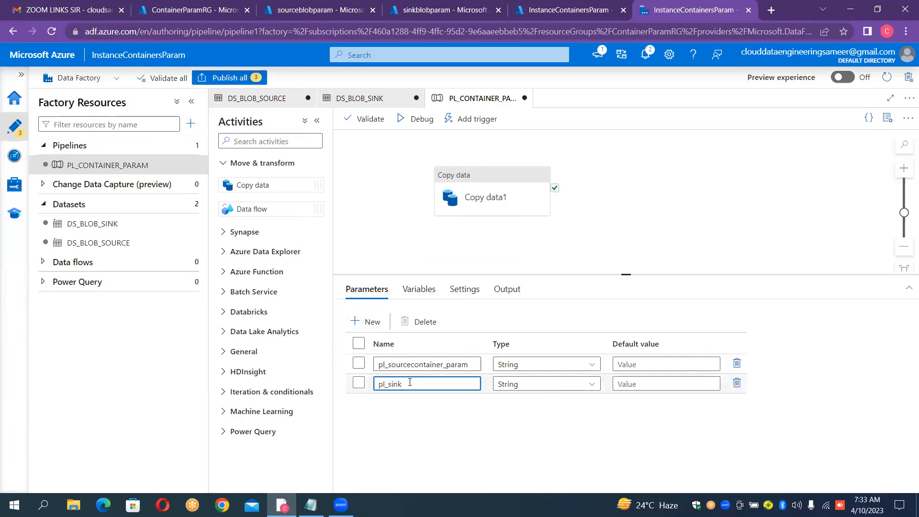
text(container_)
text(param)
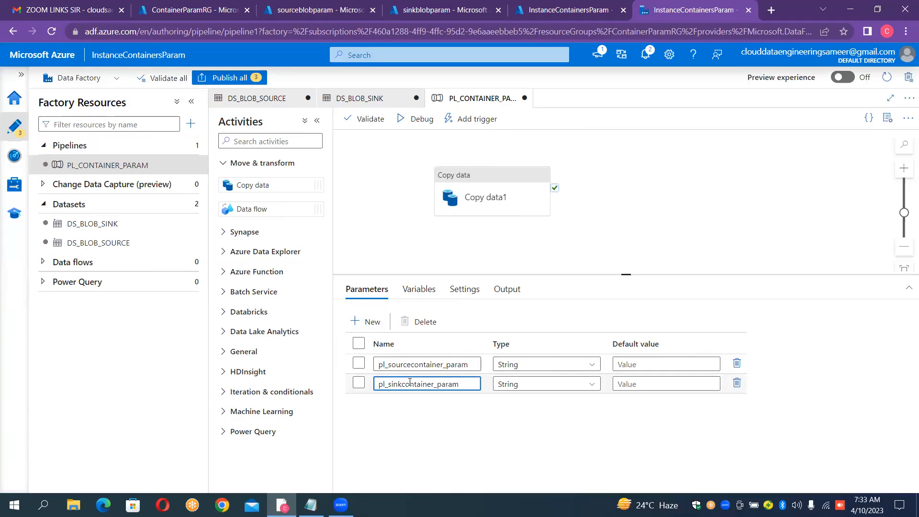
click(527, 179)
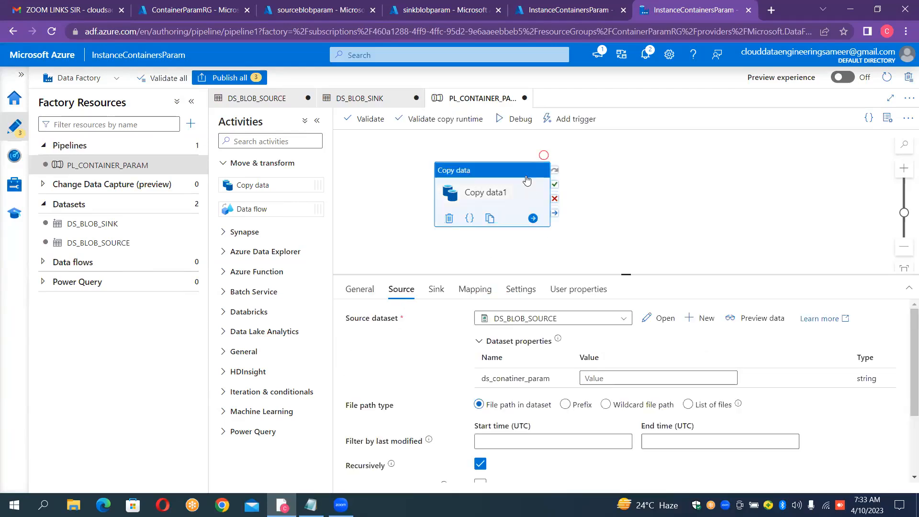
click(605, 379)
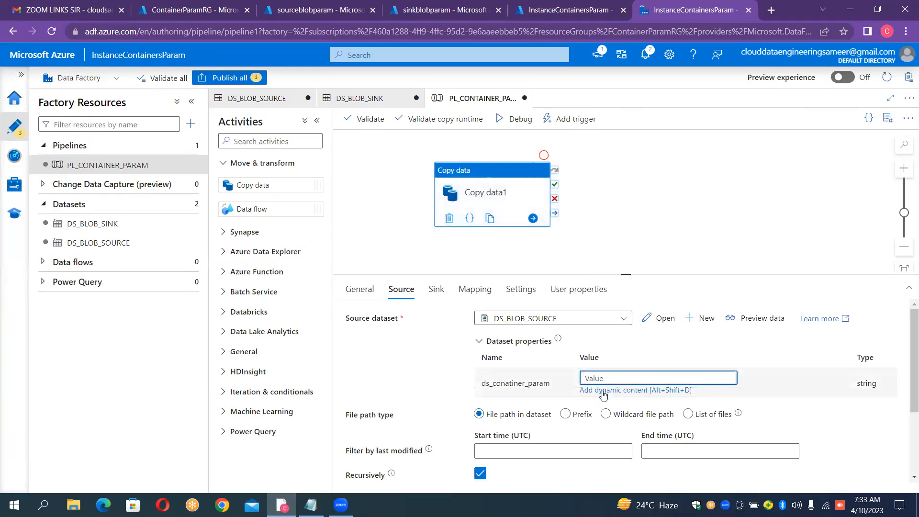
click(604, 391)
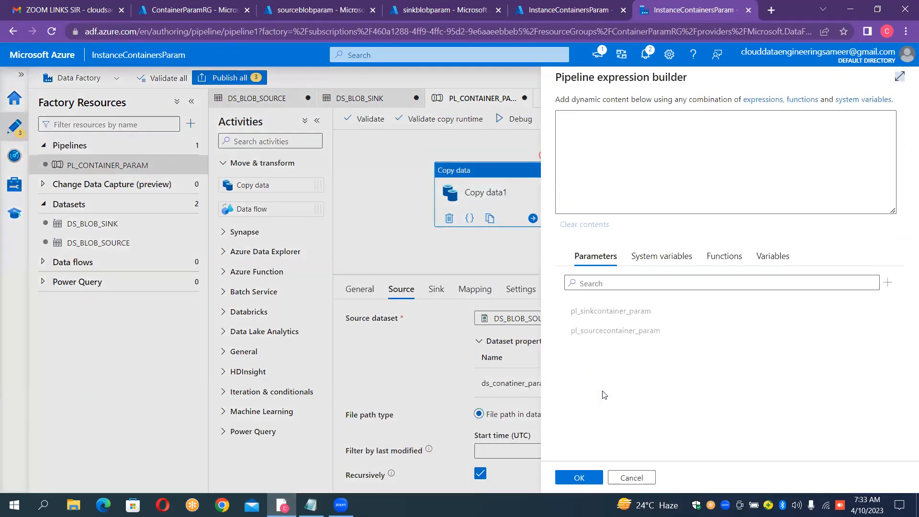
click(611, 333)
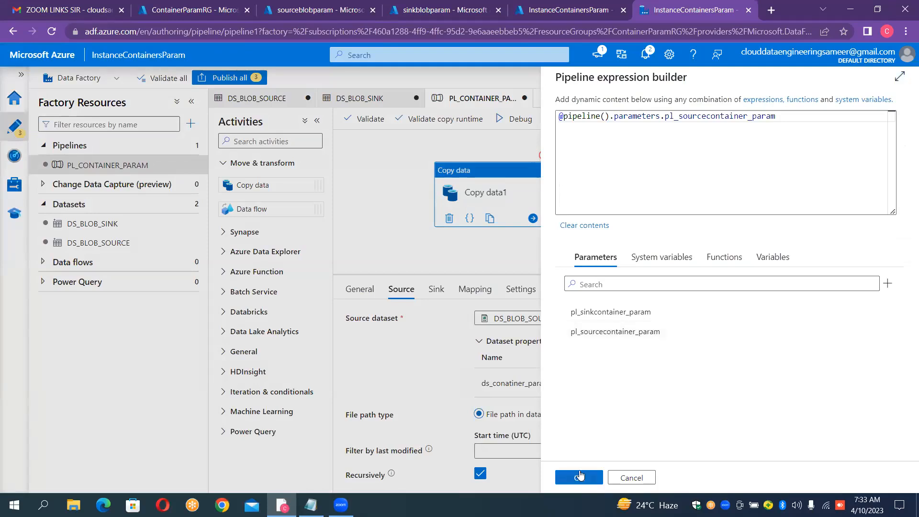
click(579, 476)
click(579, 476)
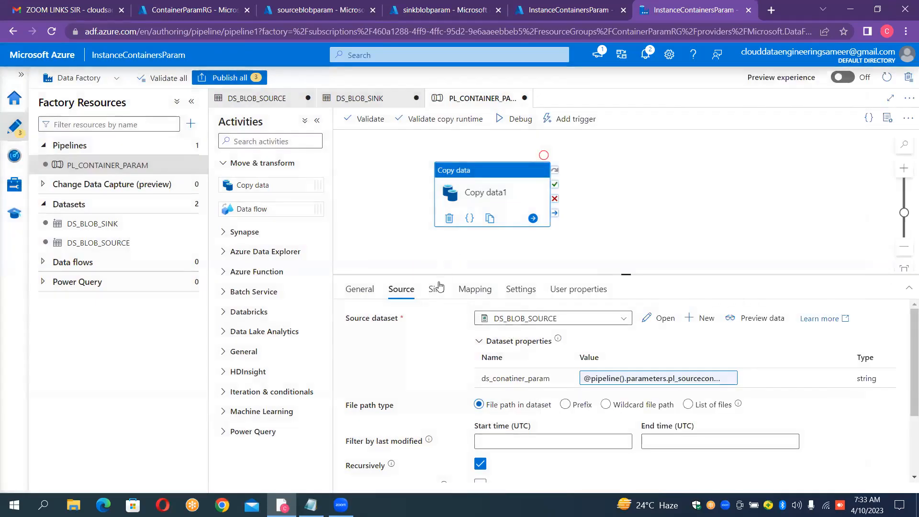
click(437, 290)
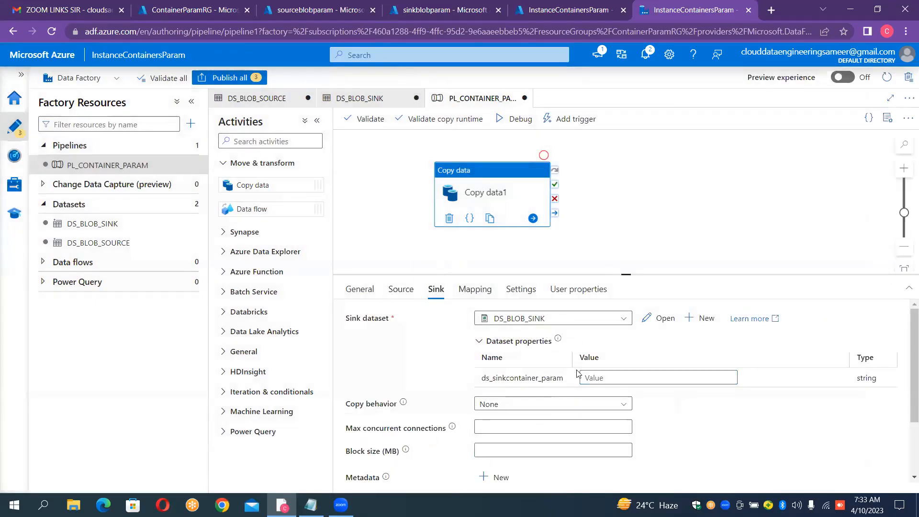
click(594, 377)
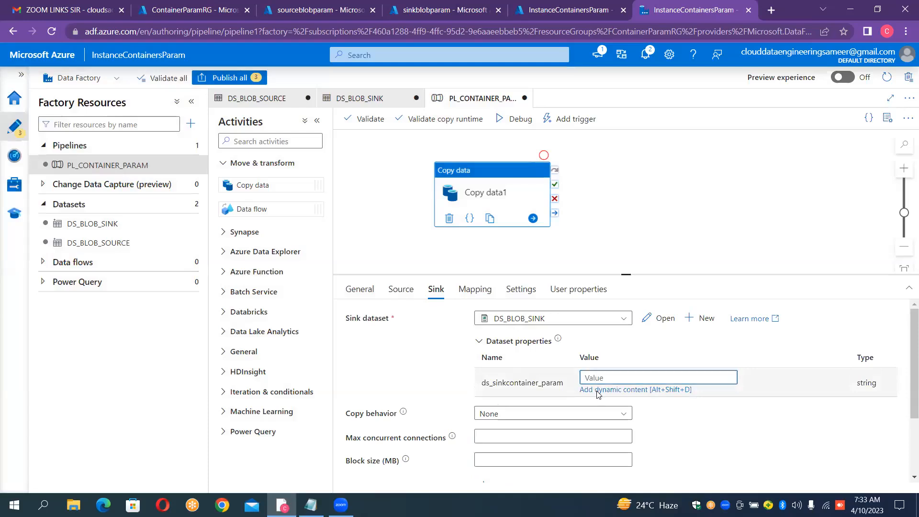
click(596, 390)
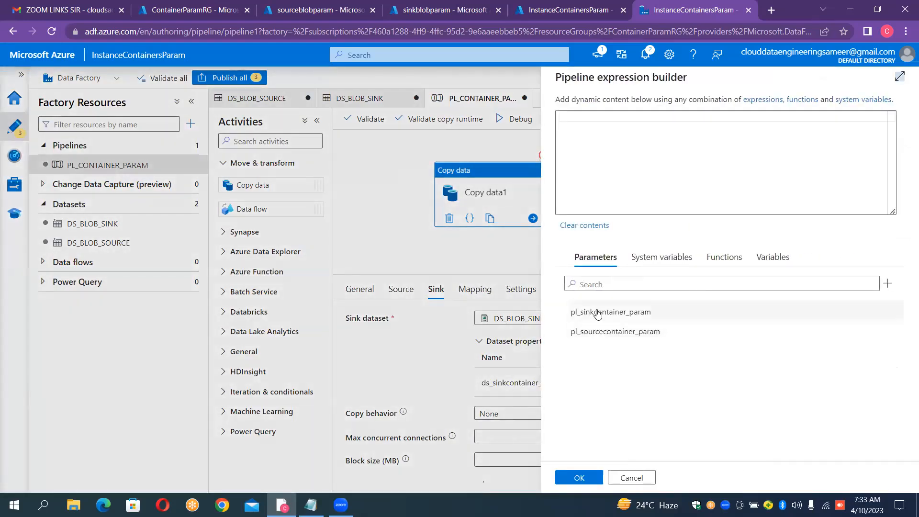
click(597, 313)
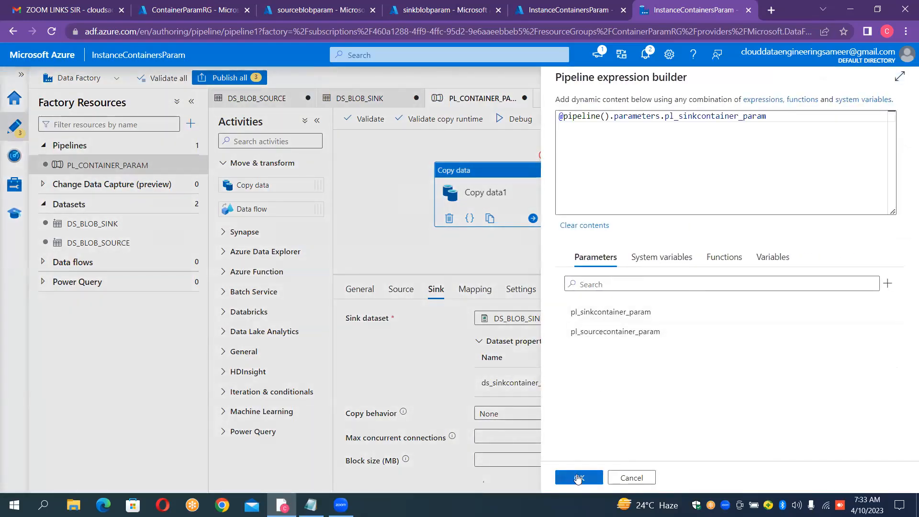
click(579, 477)
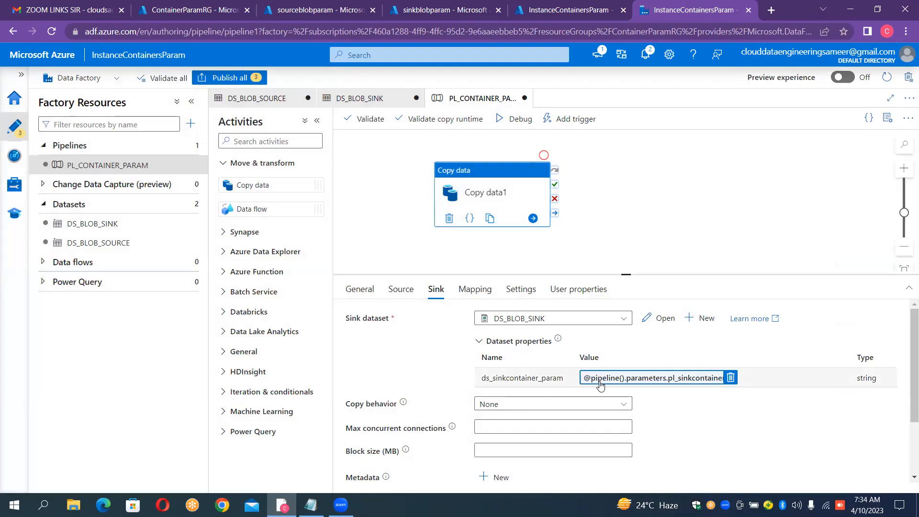
- Set the source's file path type to Wildcard file path and debug the pipeline with source container "input" and sink container "Output1"
click(402, 290)
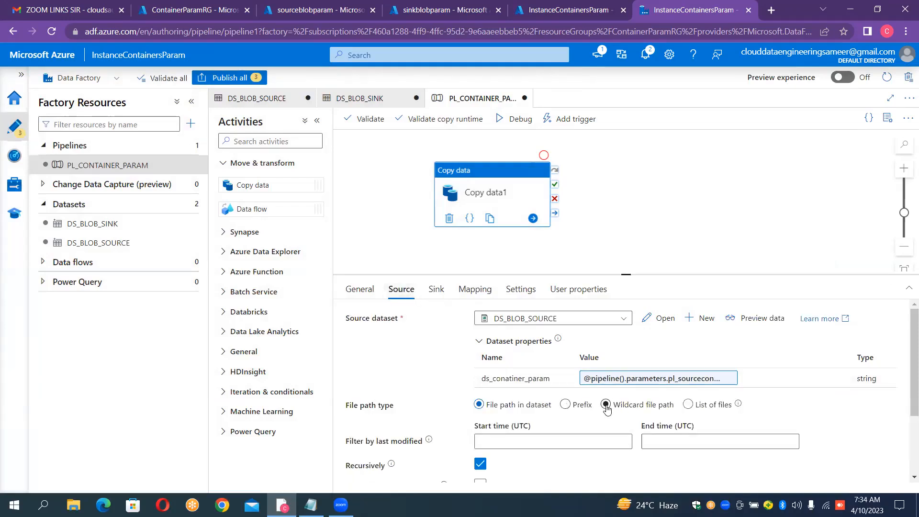
click(607, 406)
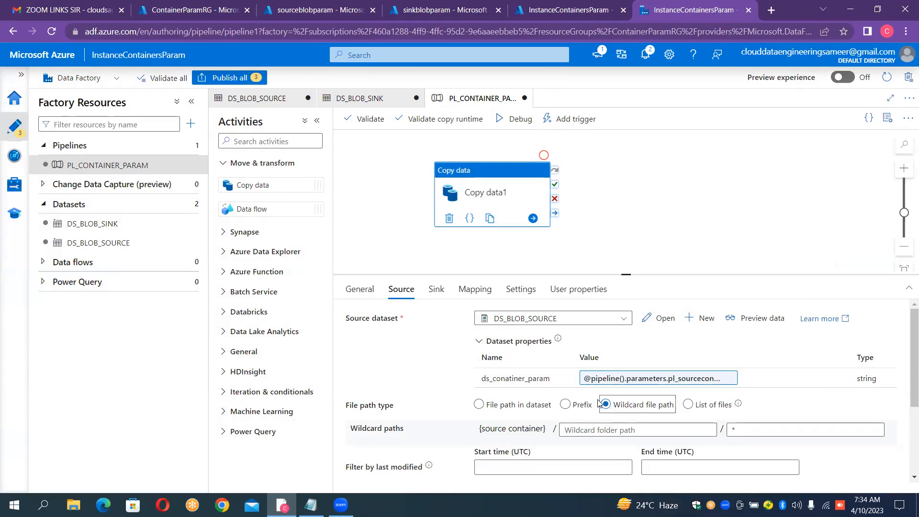
click(511, 124)
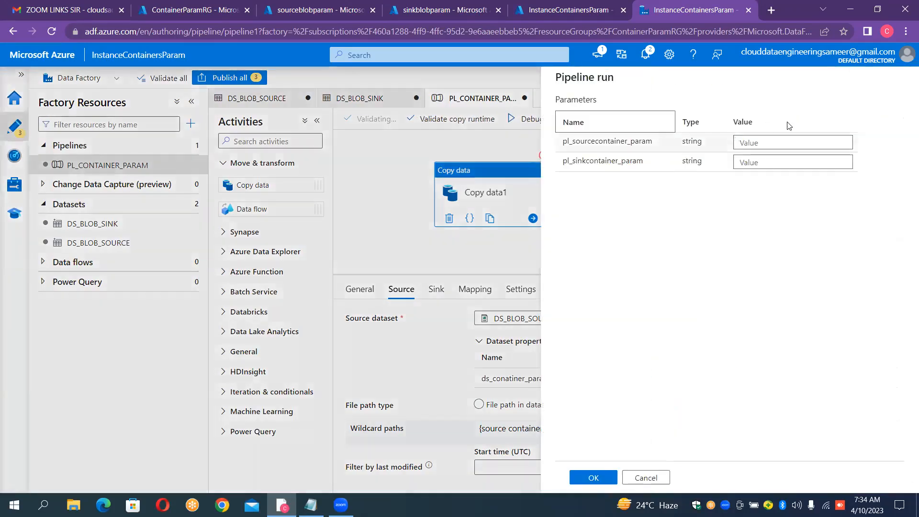
click(773, 141)
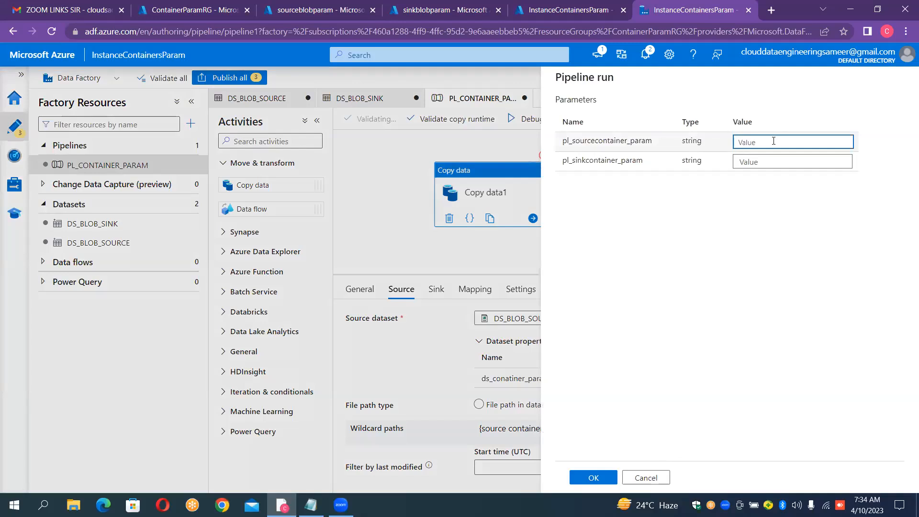
text(input)
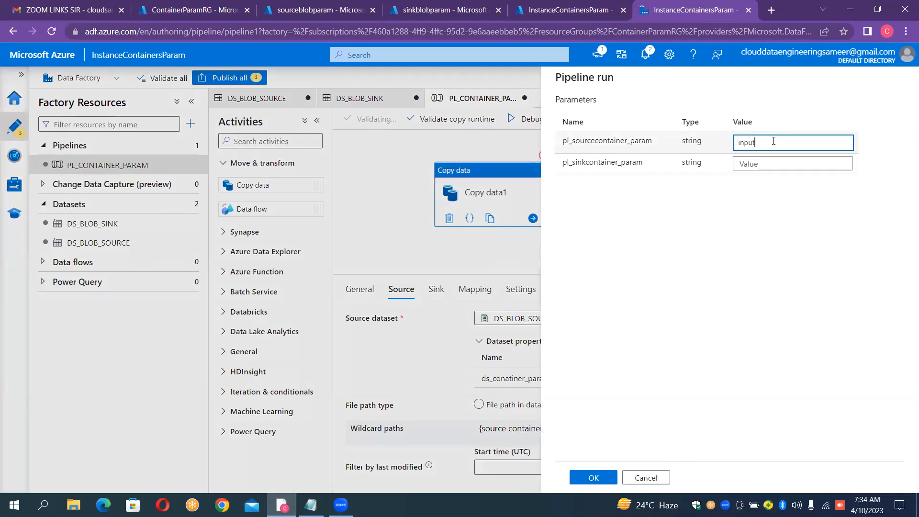
click(754, 166)
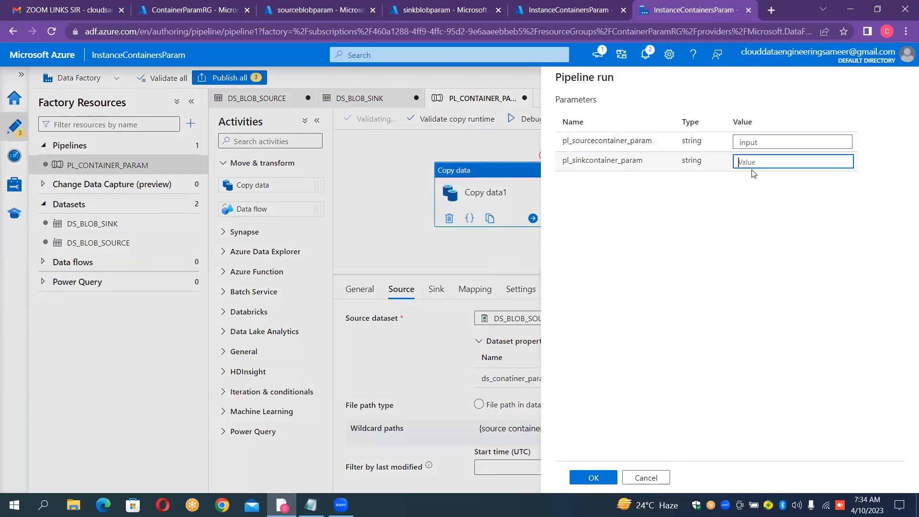
text(Ou)
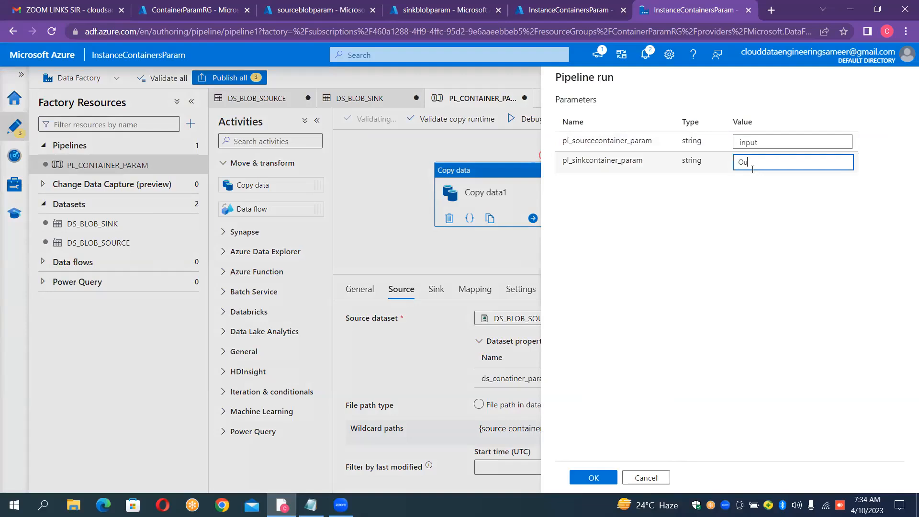
text(tput1)
click(594, 478)
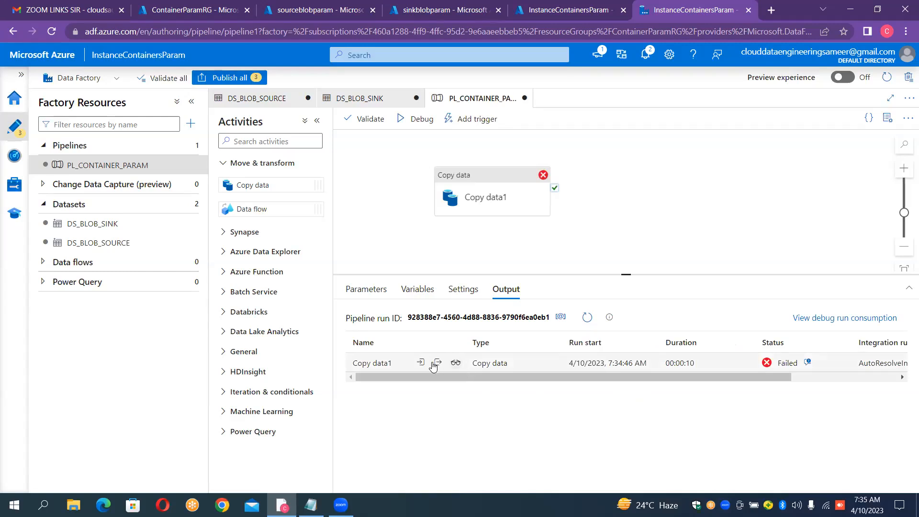
- Examine the output and input details of the Copy data1 activity in the debug run
click(438, 365)
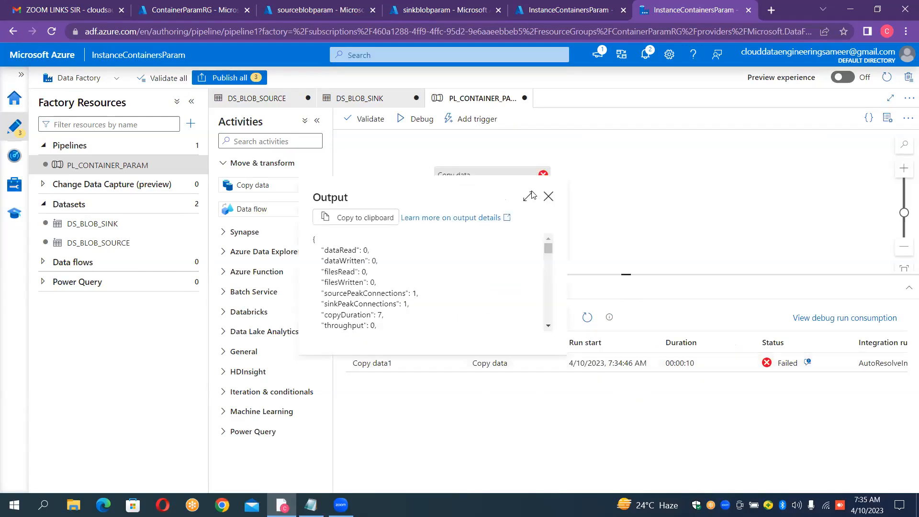
click(549, 198)
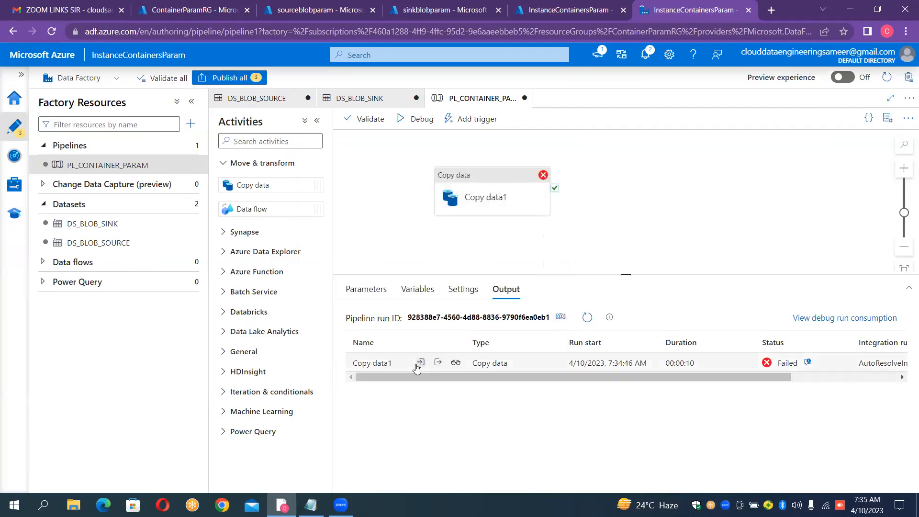
click(421, 364)
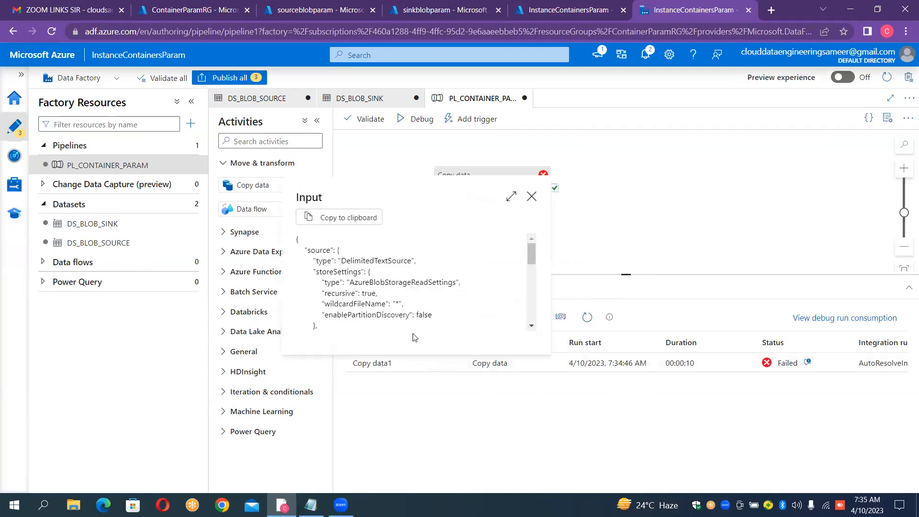
click(512, 197)
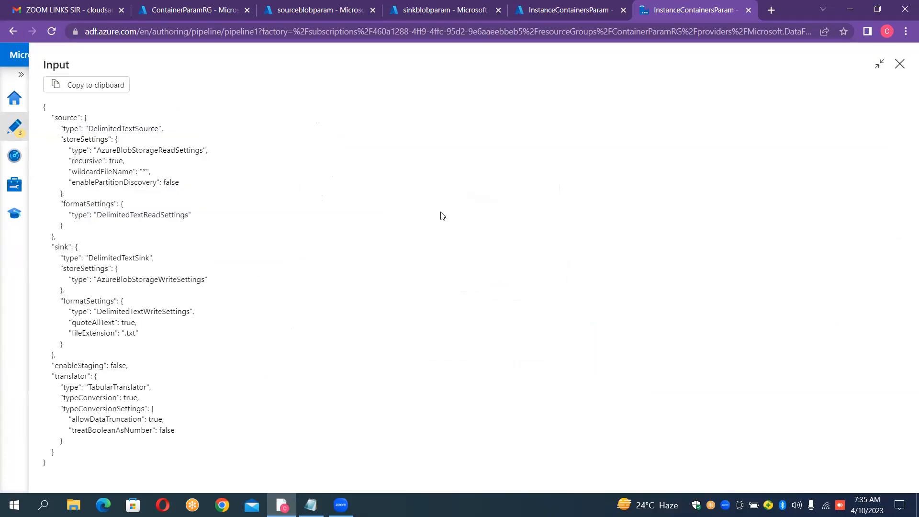
click(900, 64)
mouse_move(461, 363)
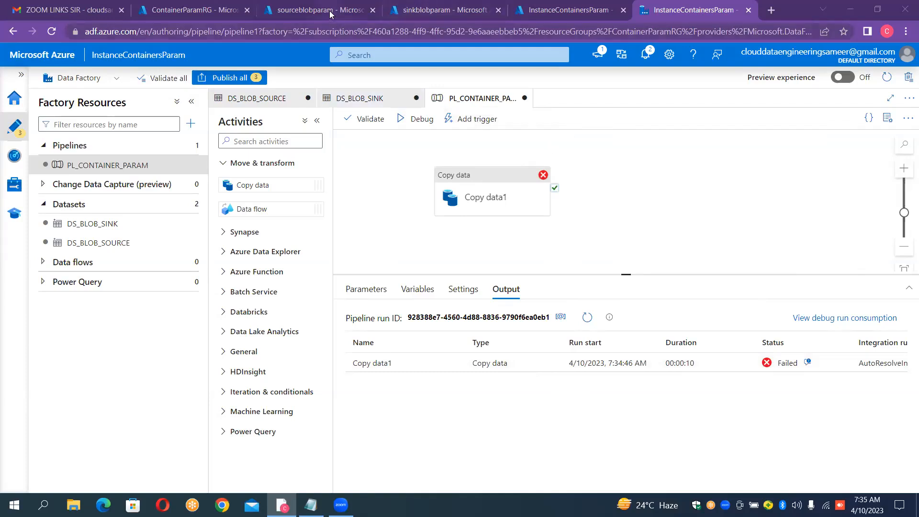
- Check the containers in the sinkblobparam storage account against the Copy data1 run status in the data factory
click(396, 14)
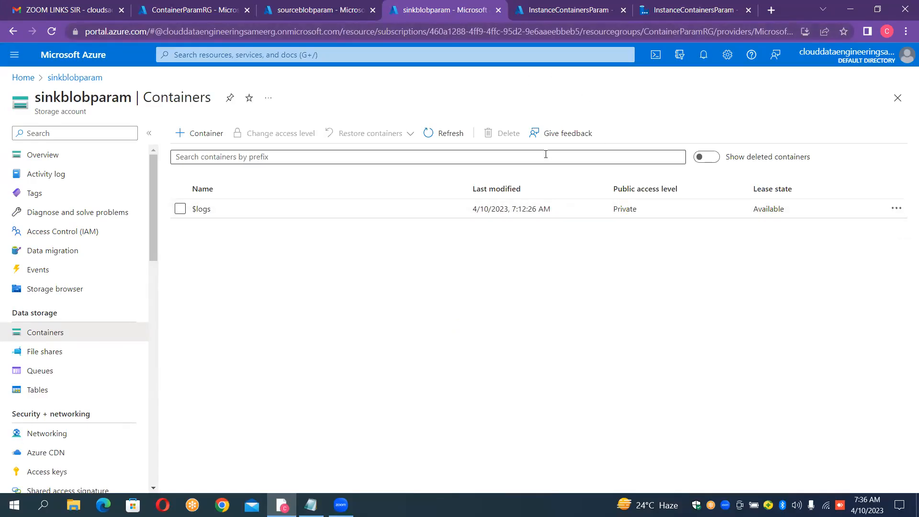
click(709, 6)
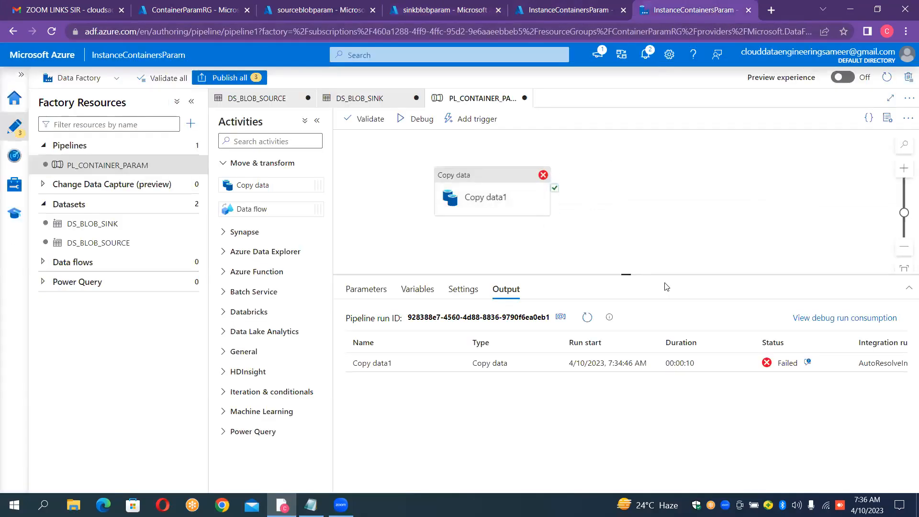
click(771, 366)
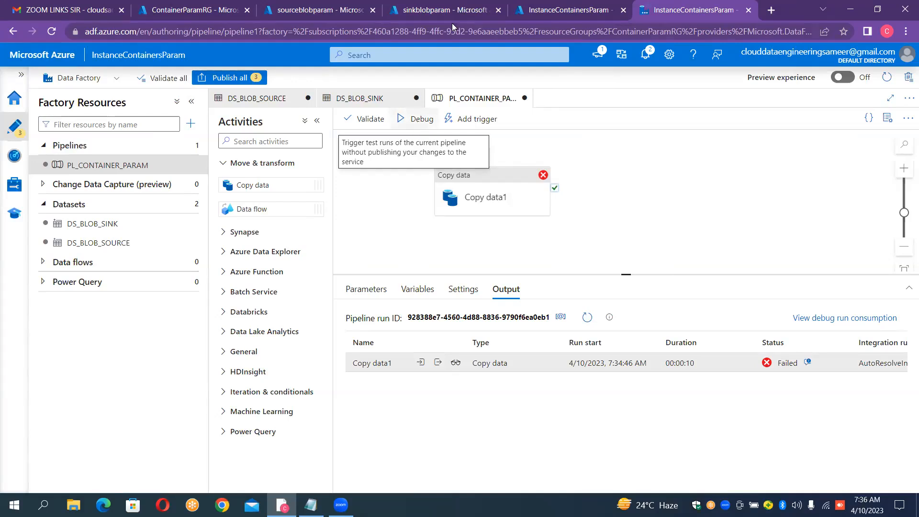
click(445, 11)
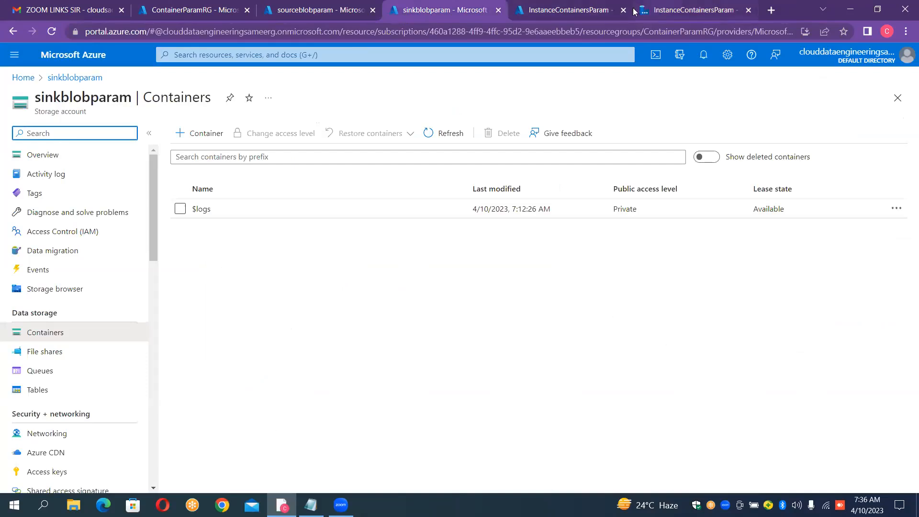
click(598, 11)
click(689, 10)
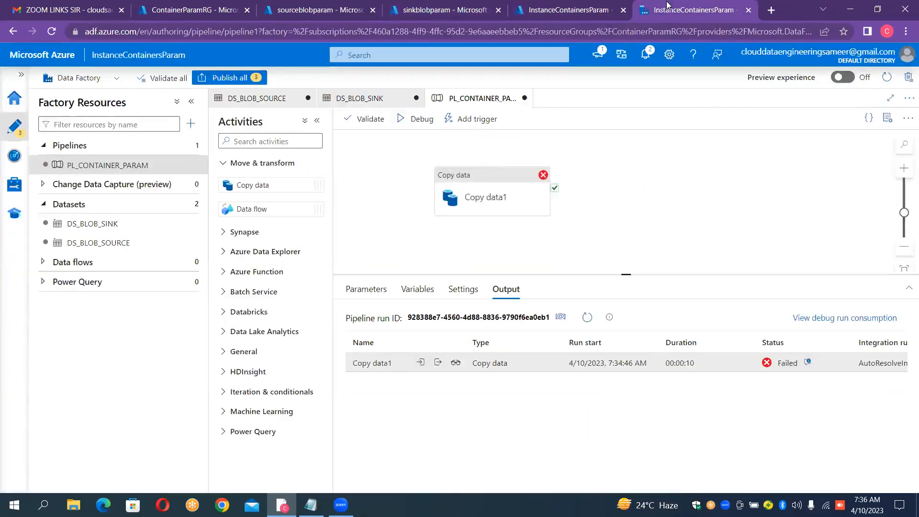
- Try to debug the pipeline with the source set to File path in dataset, and switch it back to Wildcard file path
click(482, 175)
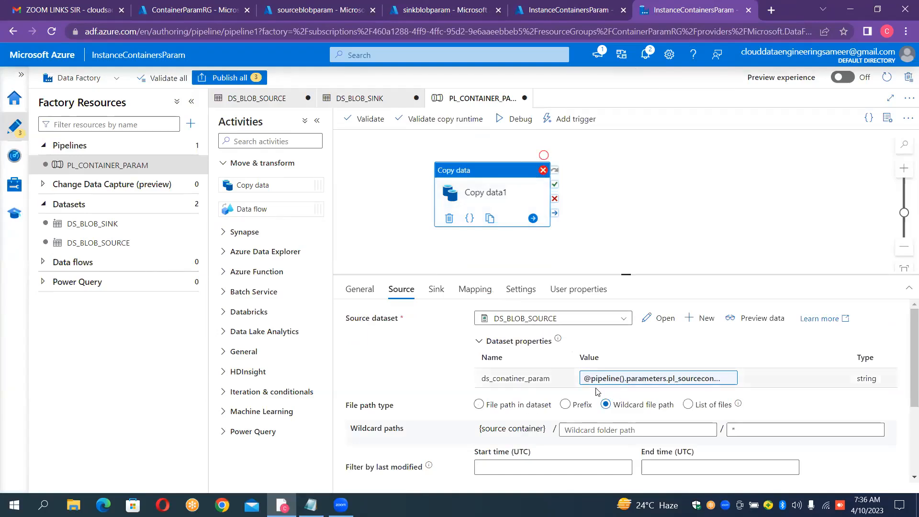
click(483, 405)
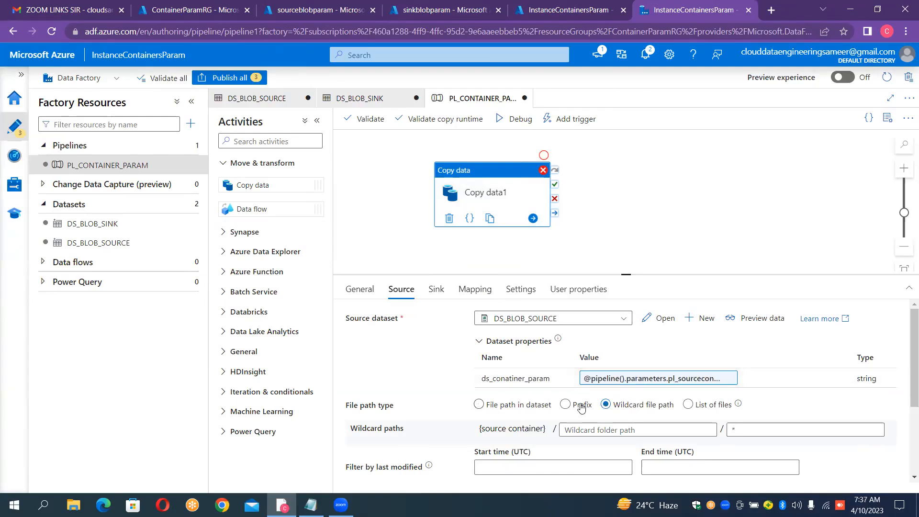
click(480, 405)
click(533, 120)
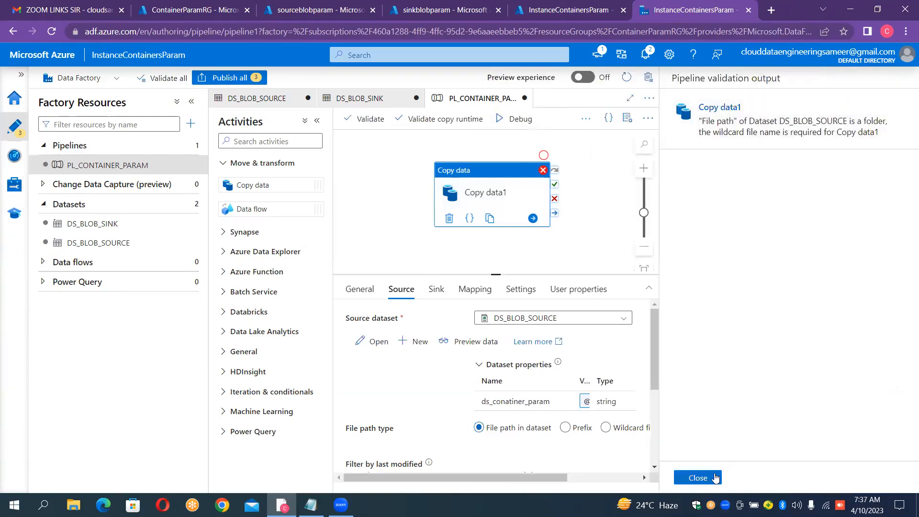
click(698, 477)
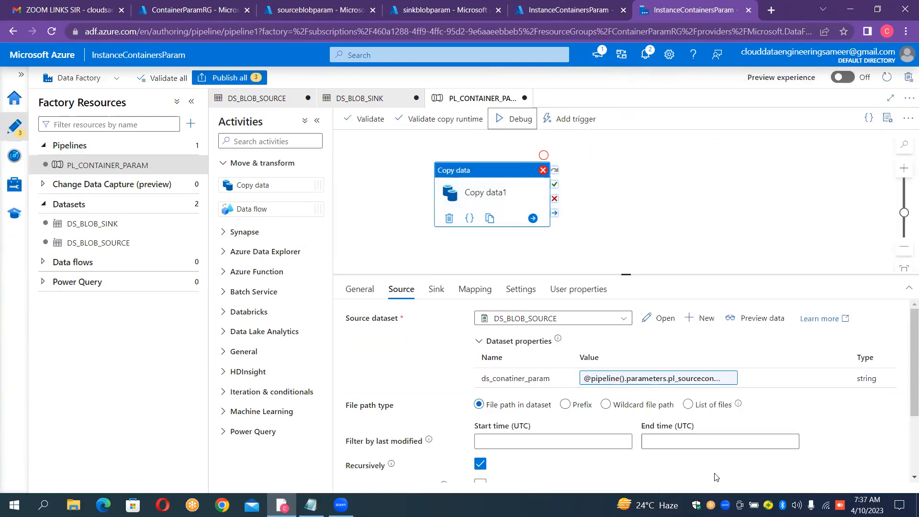
click(606, 404)
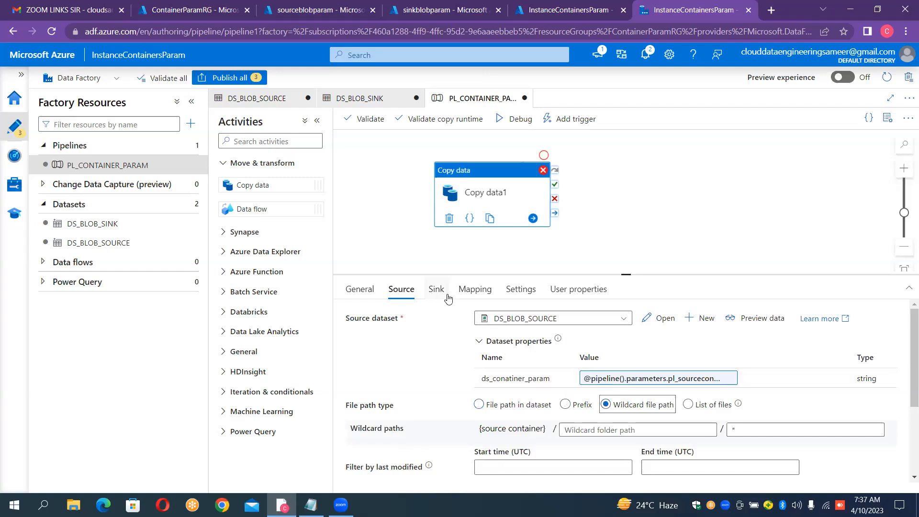
- Review the Copy data activity's mapping, sink and source settings, enlarging the settings area
click(469, 293)
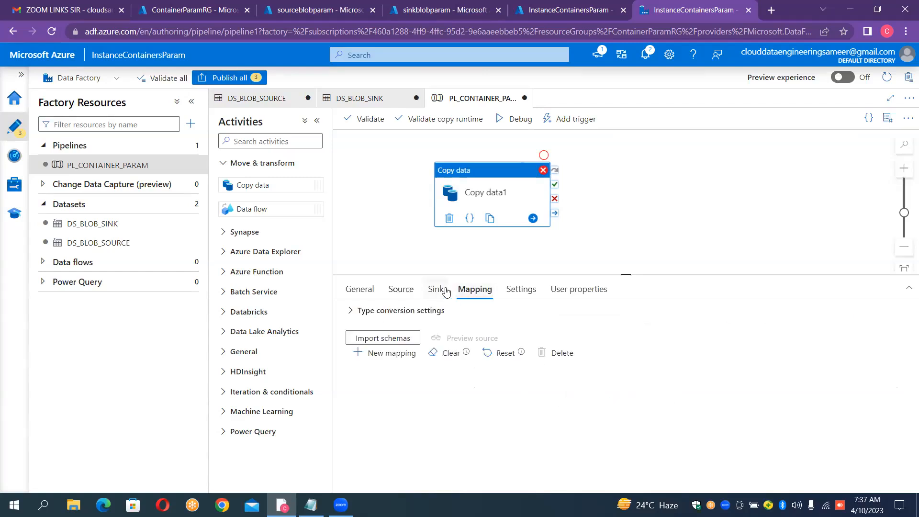
click(421, 294)
click(401, 290)
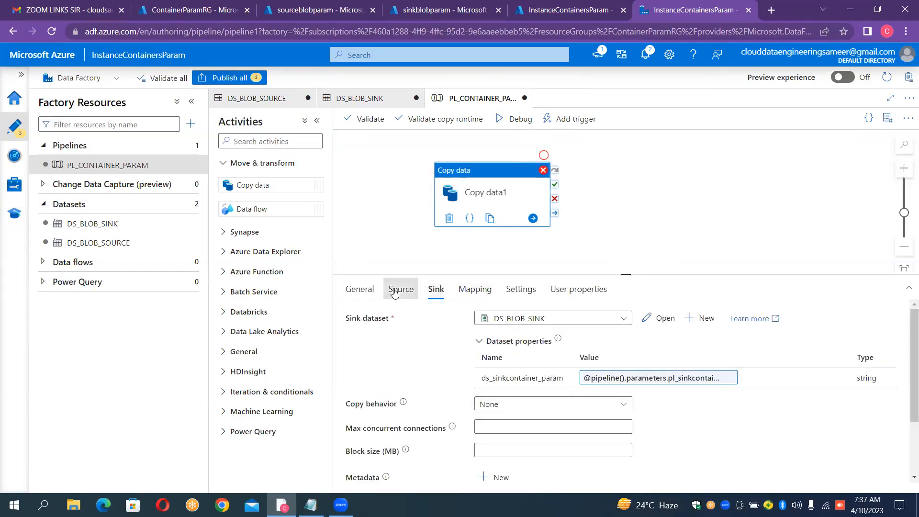
click(436, 291)
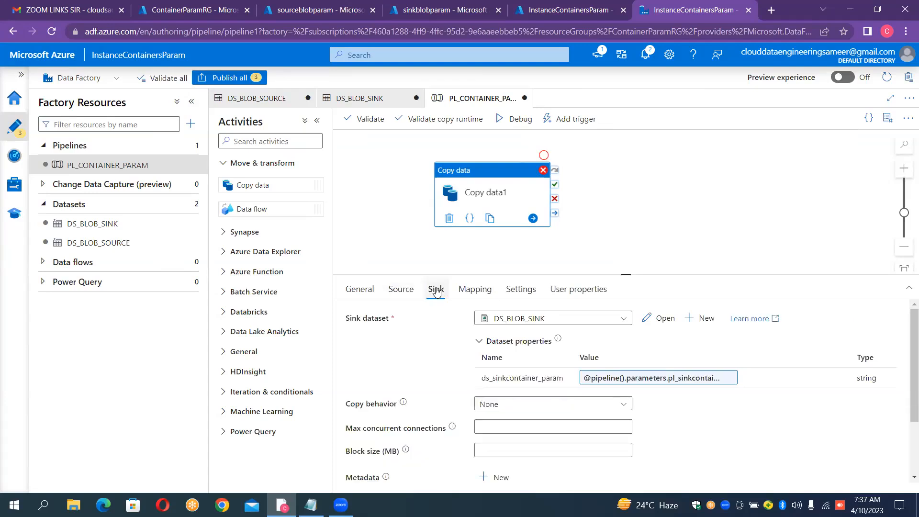
click(396, 293)
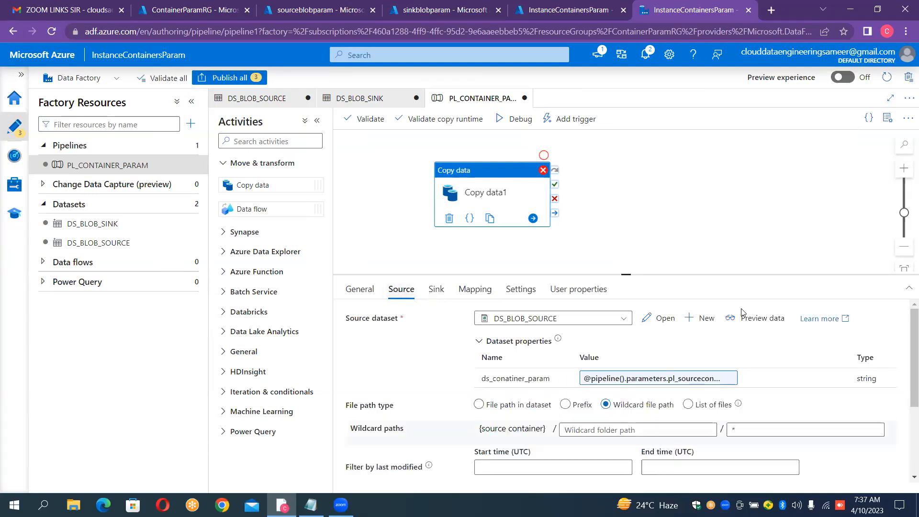
scroll(906, 334, down, 2)
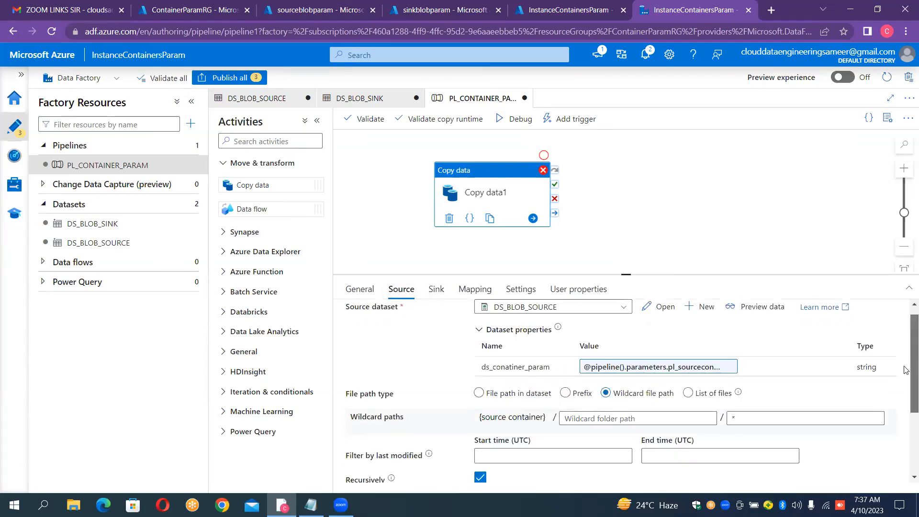
scroll(905, 355, up, 2)
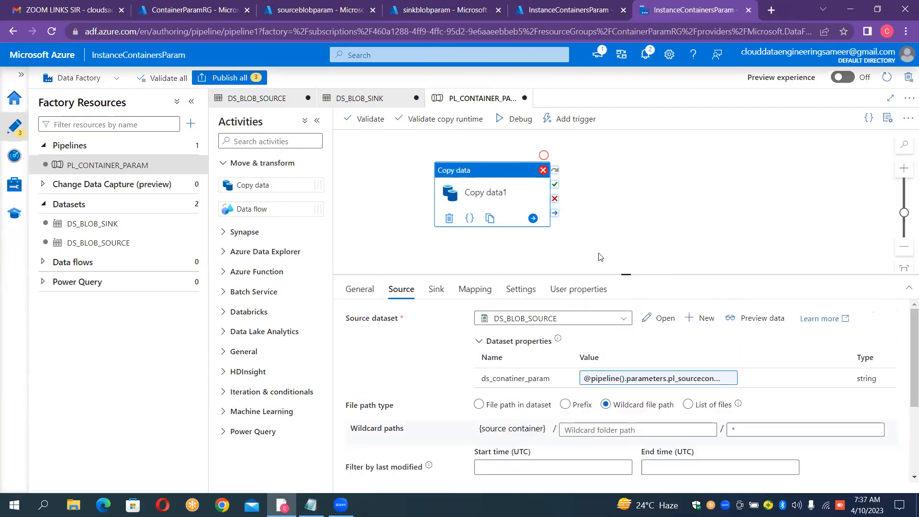
drag(626, 274, 626, 245)
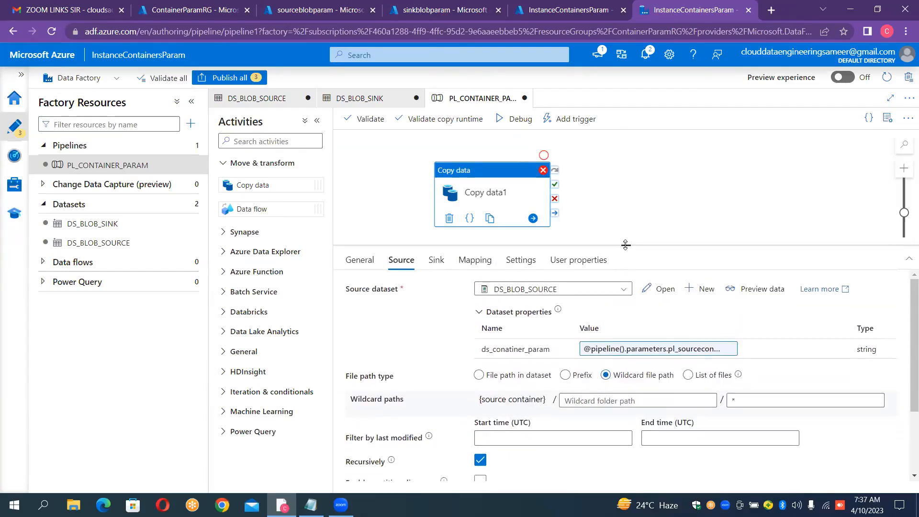